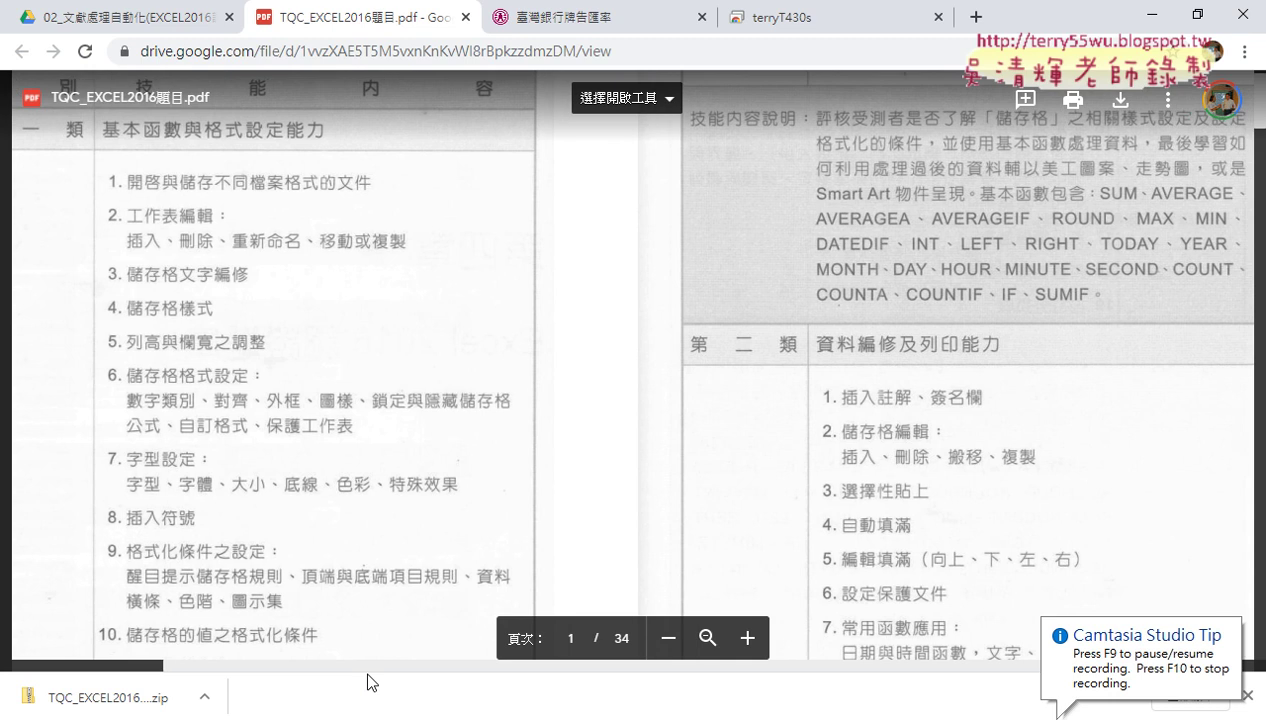
- Dismiss the finished download notification and scroll down through the syllabus
scroll(700, 640, right, 3)
click(1247, 694)
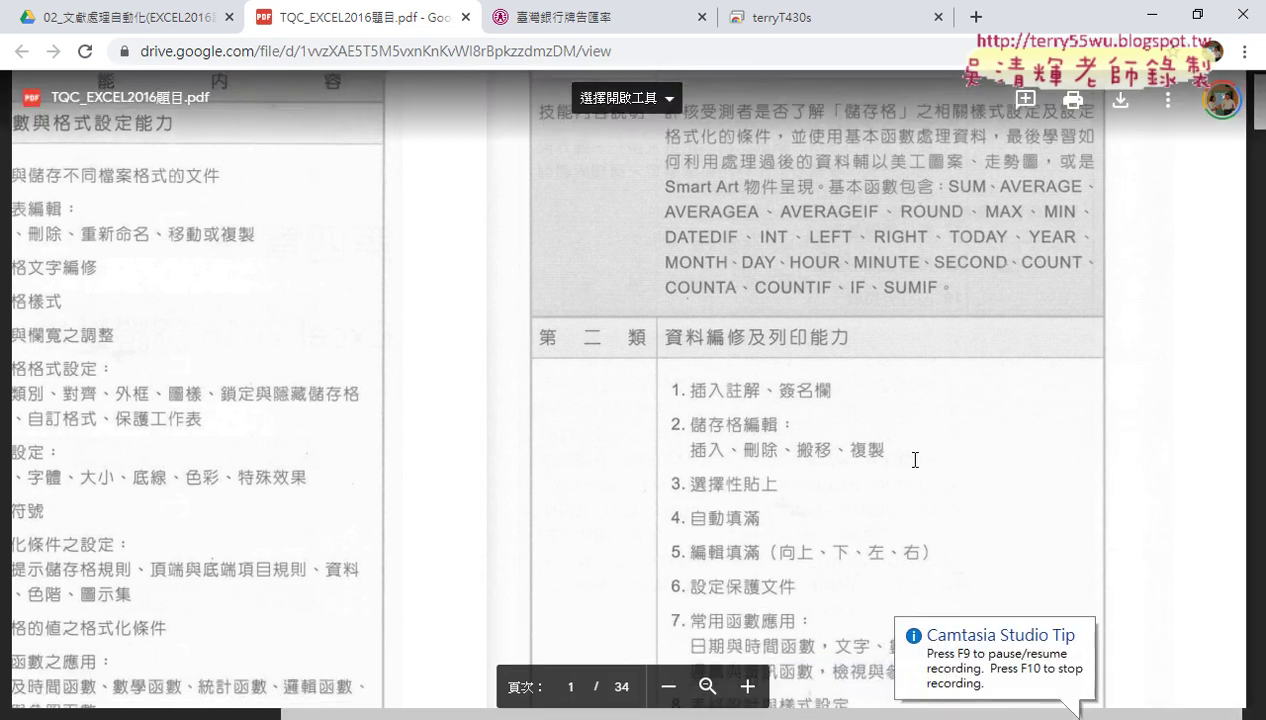
scroll(918, 429, down, 3)
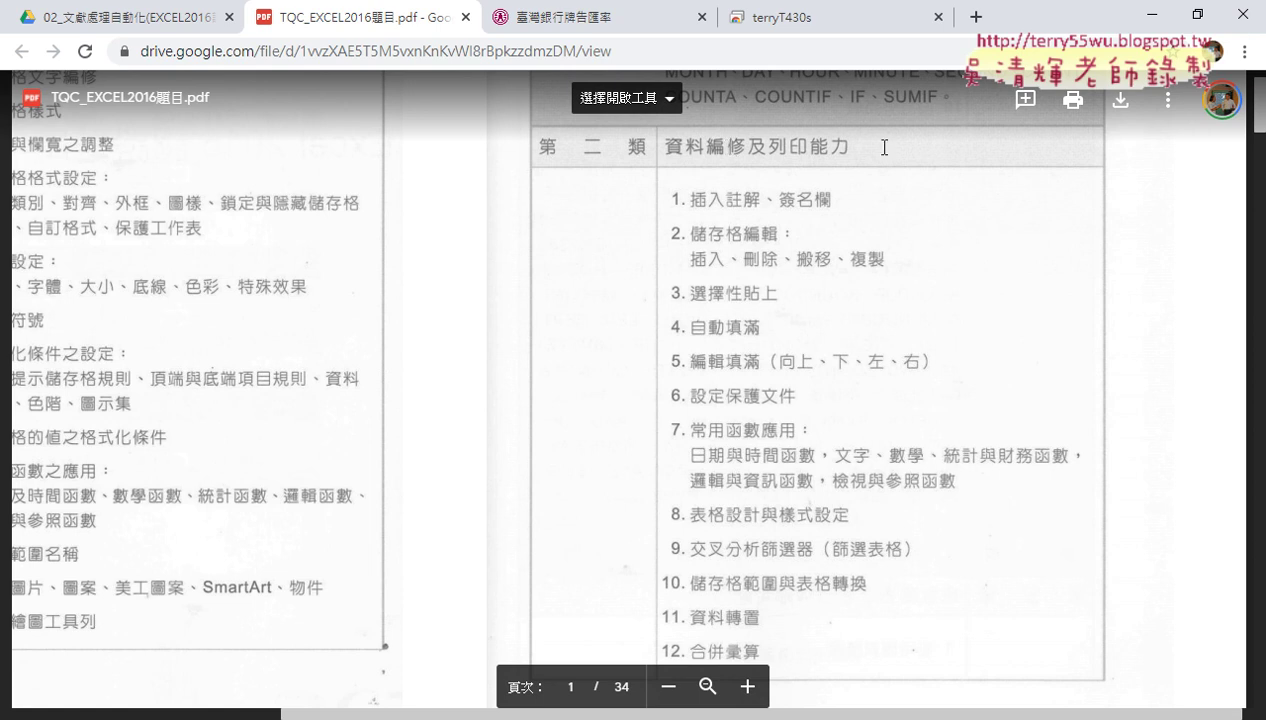
- Mark 及列印能力 and 常用函數 with the screen pen, then clear the ink
key(ctrl+2)
drag(769, 168, 765, 158)
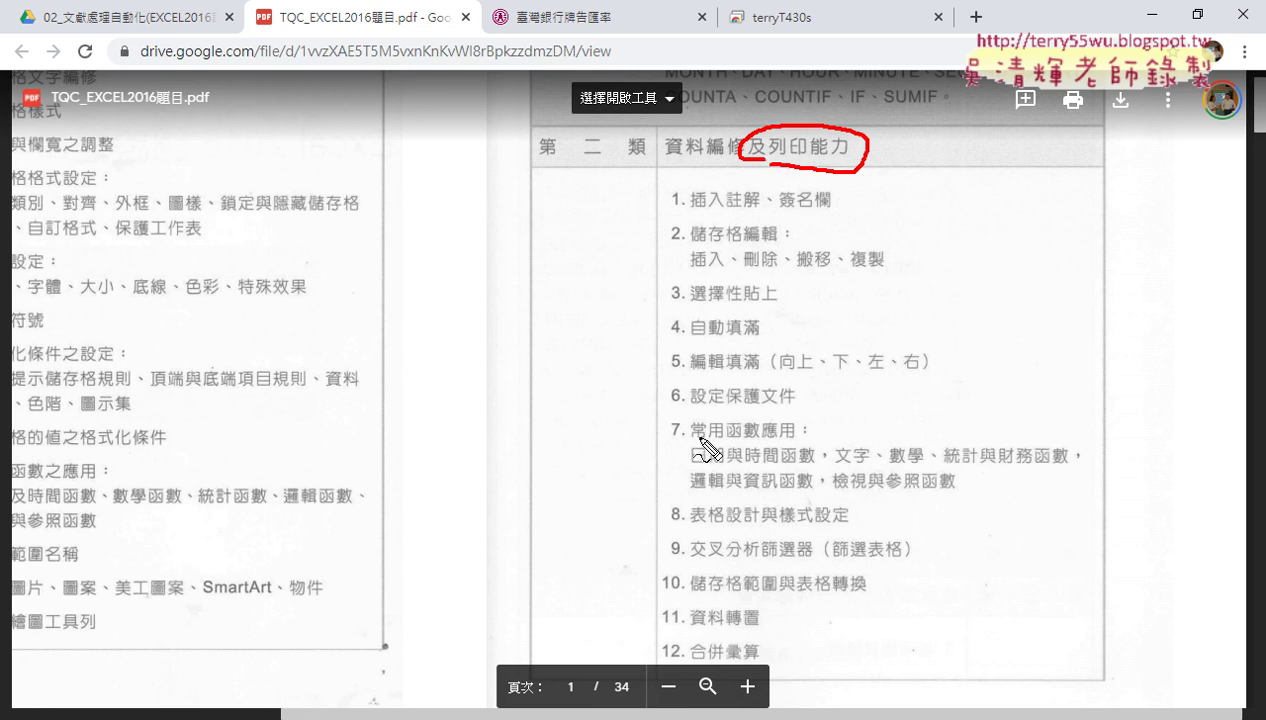
drag(695, 439, 768, 430)
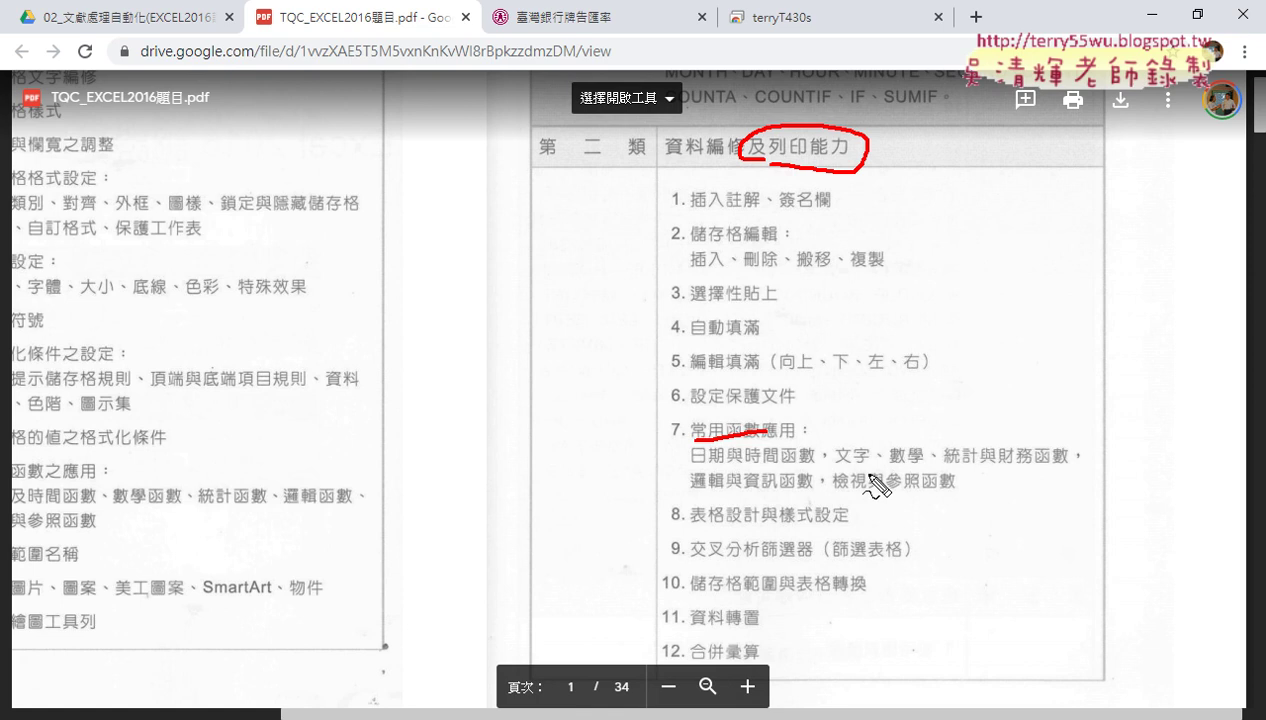
key(Escape)
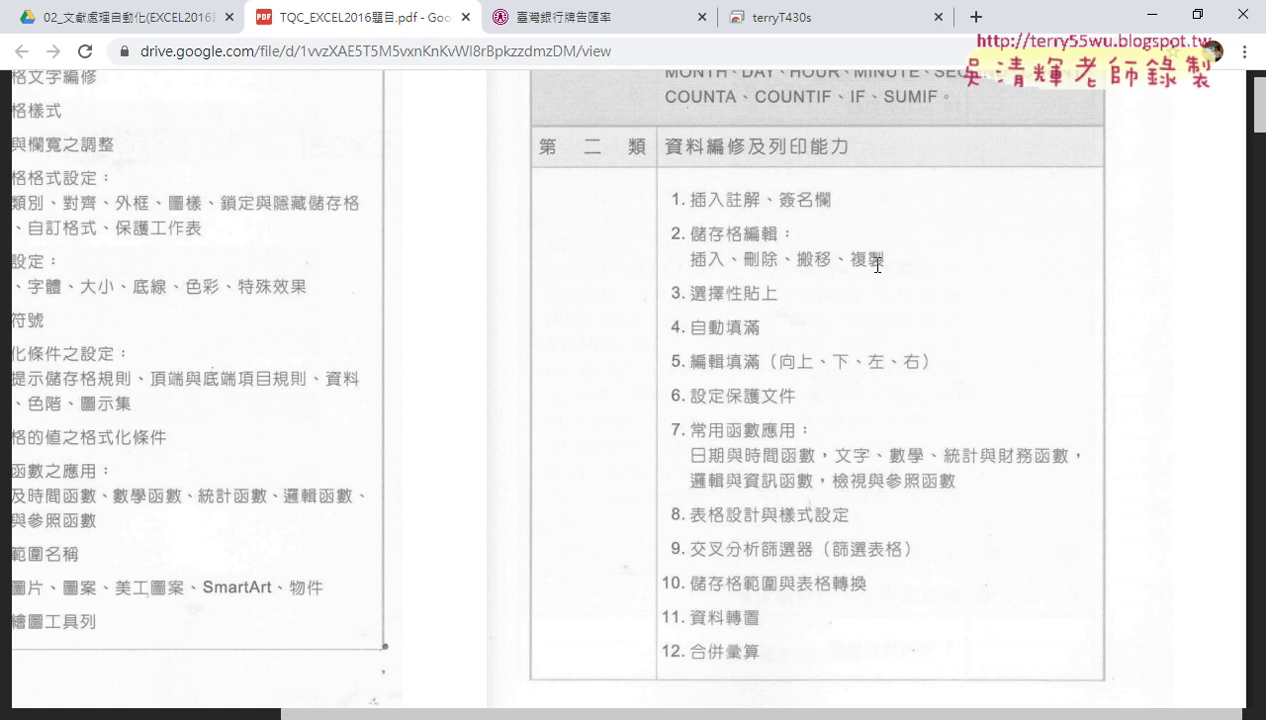
- Move down the PDF to page 15, exercise 302 體重追蹤表
scroll(876, 305, down, 3)
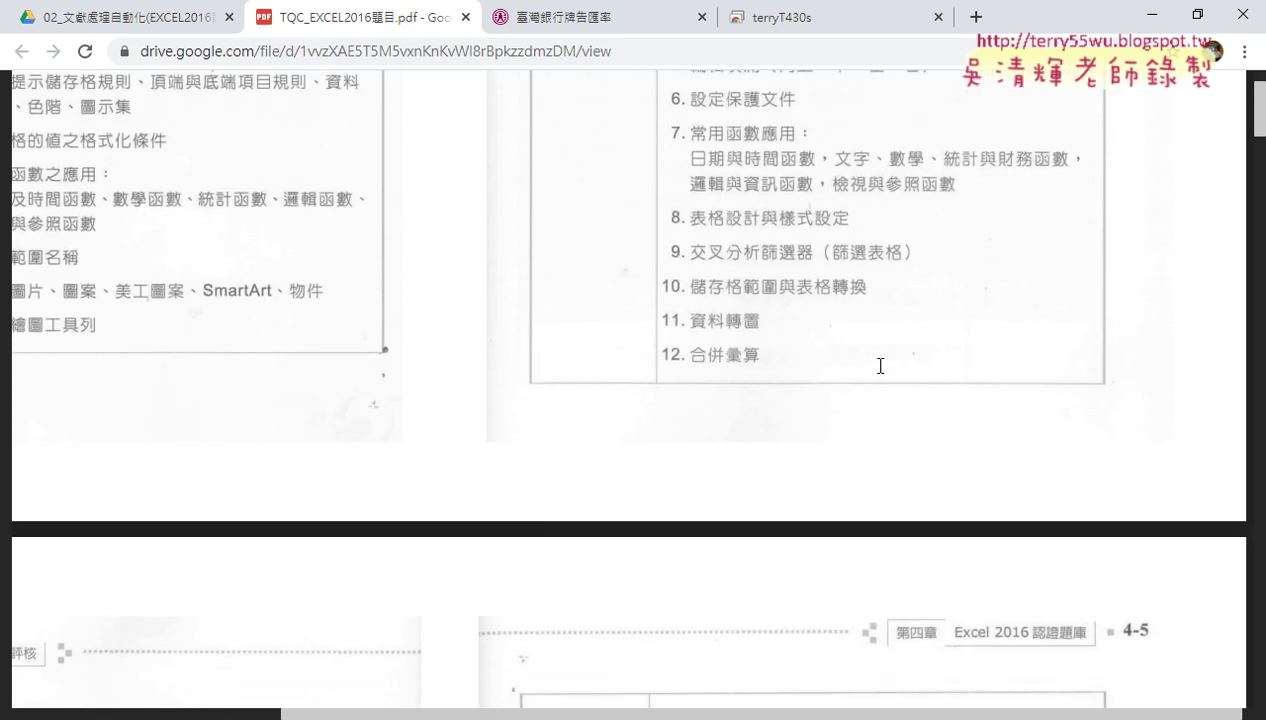
drag(700, 716, 466, 582)
scroll(466, 582, down, 5)
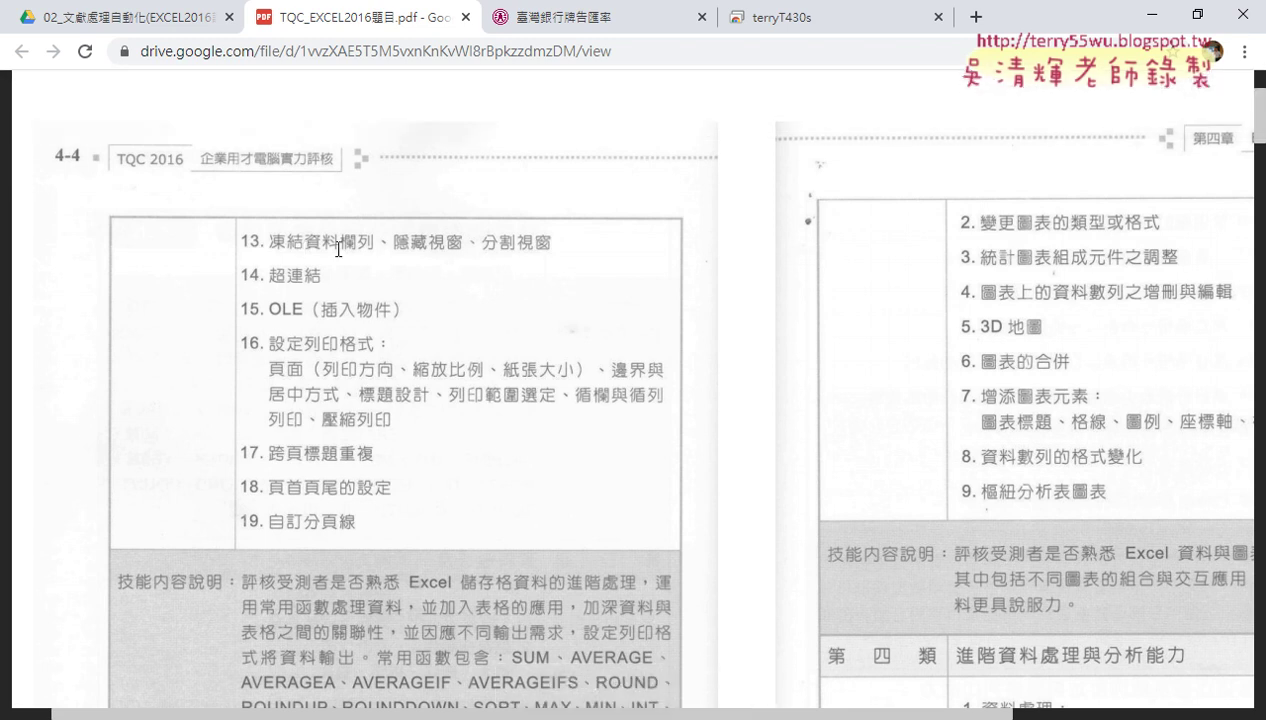
drag(1259, 140, 1260, 365)
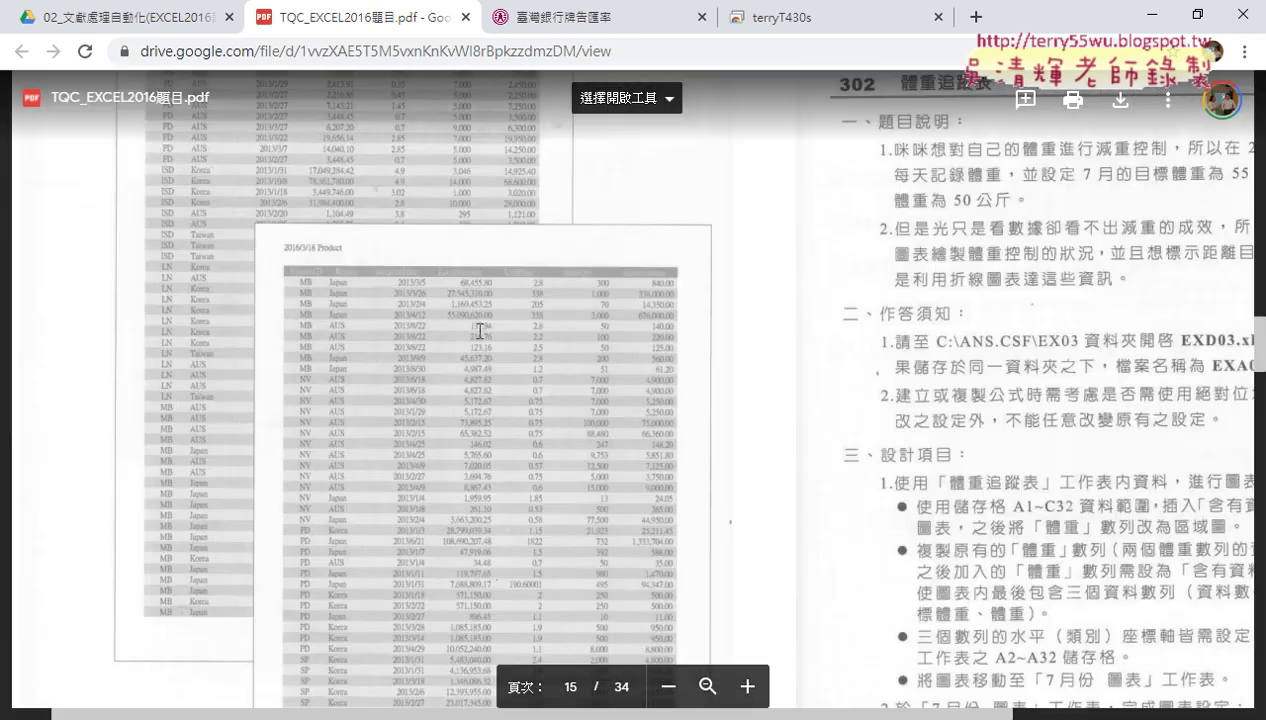
- Go back up to page 14's exercise 210 Product and underline 2013 and 美金
scroll(480, 330, up, 1)
scroll(480, 330, up, 5)
scroll(480, 330, up, 3)
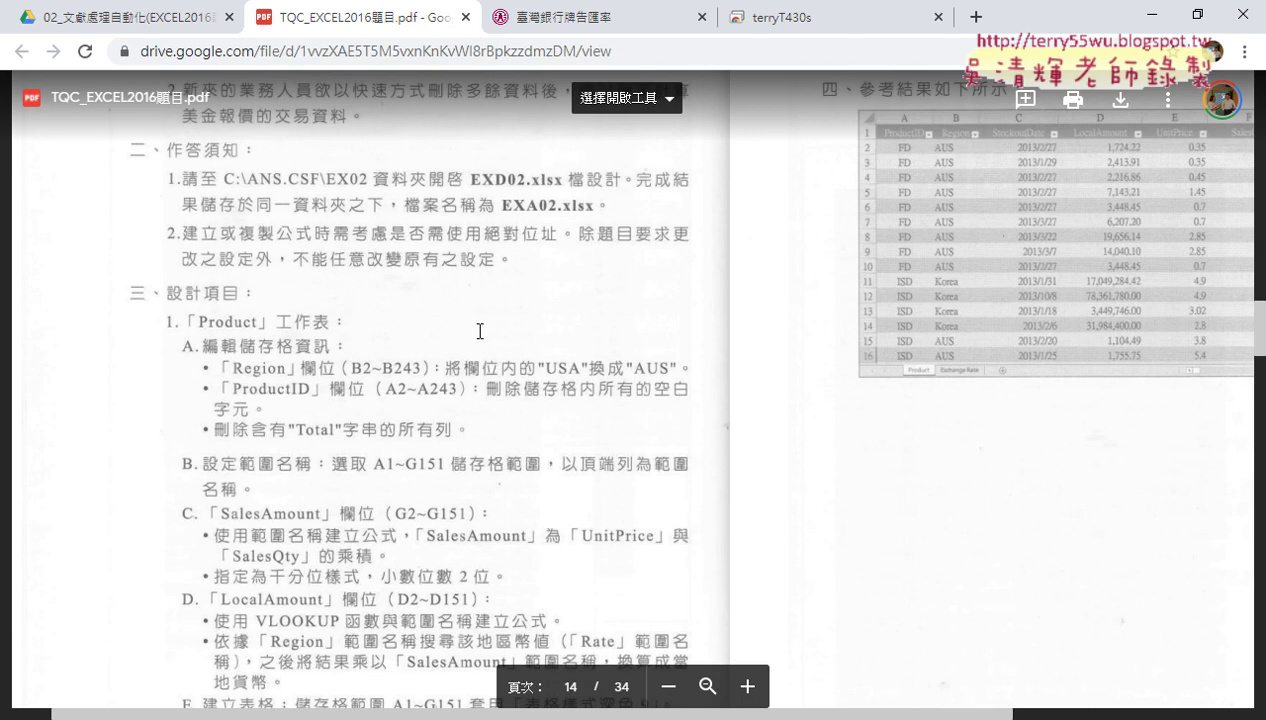
scroll(480, 330, up, 2)
scroll(480, 330, up, 1)
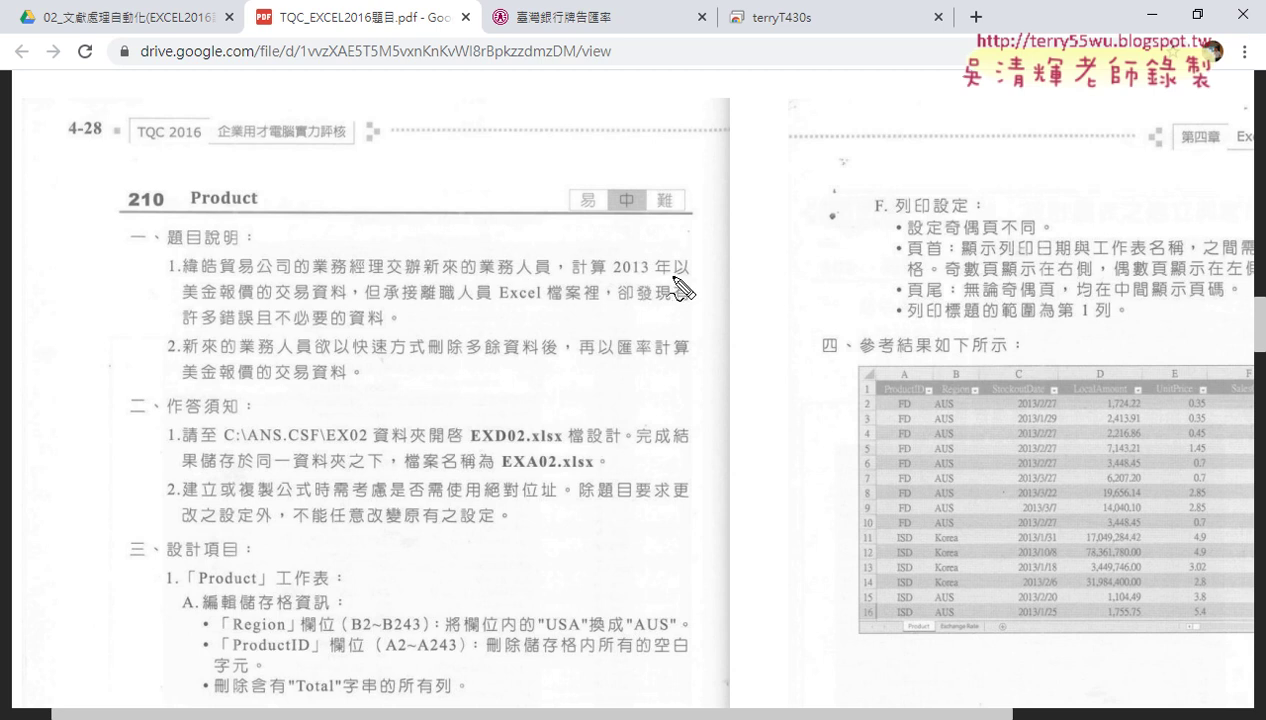
drag(615, 276, 700, 276)
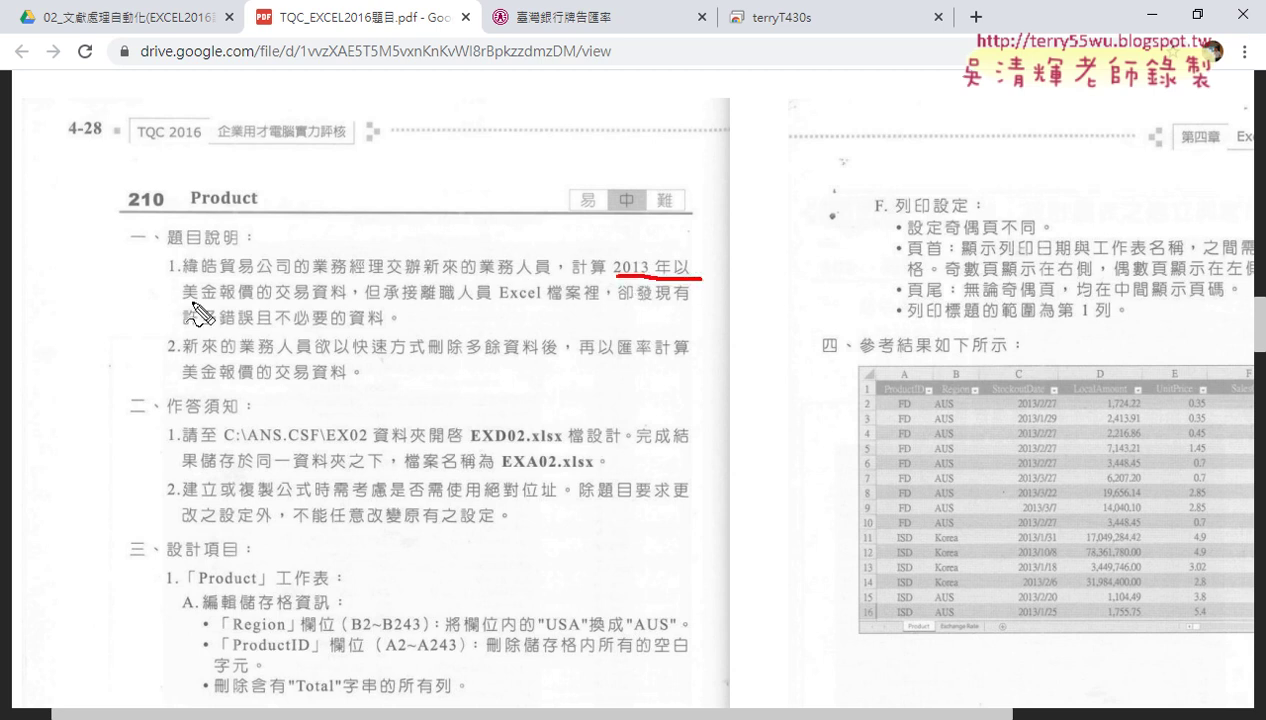
drag(183, 295, 250, 296)
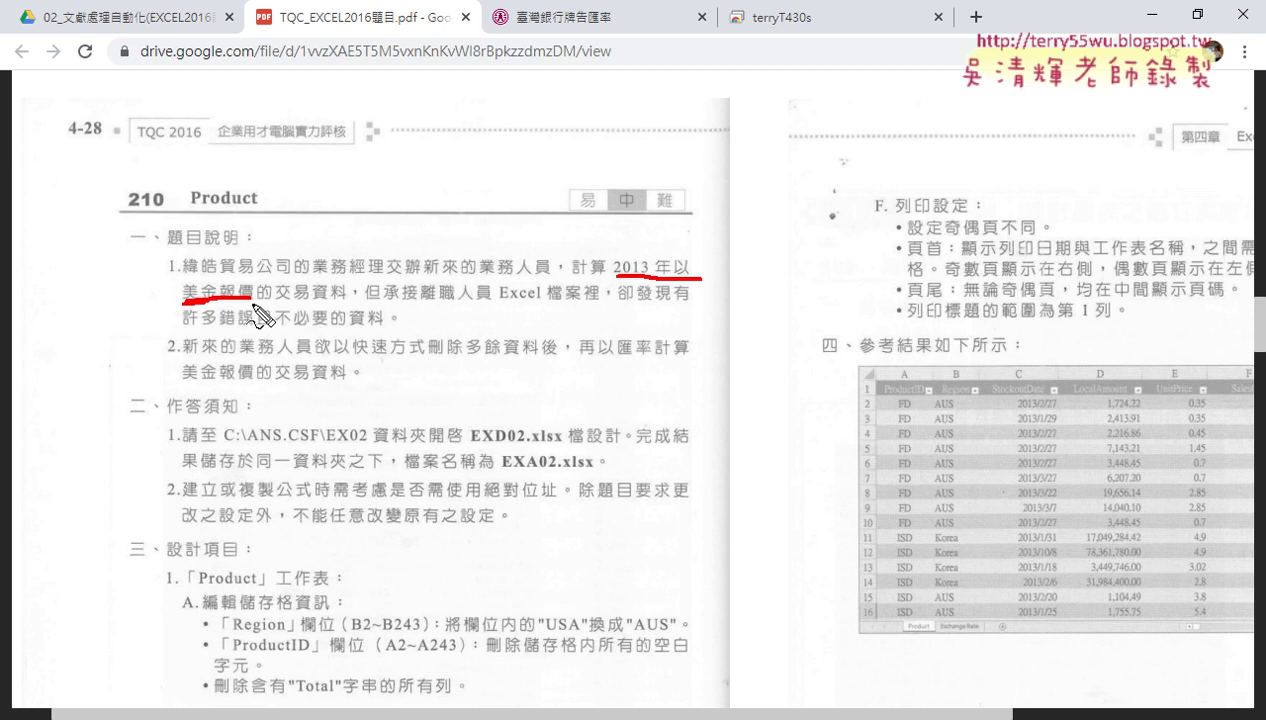
- Clear the annotations and switch to the Bank of Taiwan exchange-rate table
key(Escape)
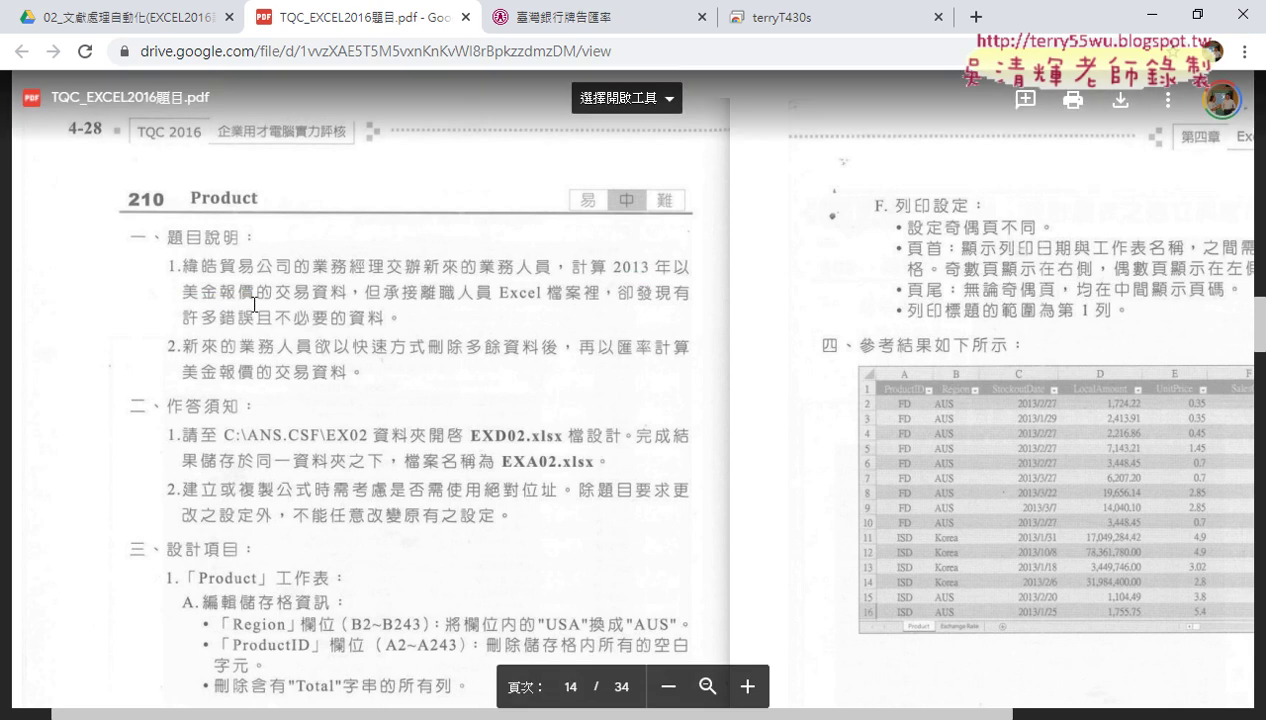
click(549, 19)
scroll(565, 248, down, 3)
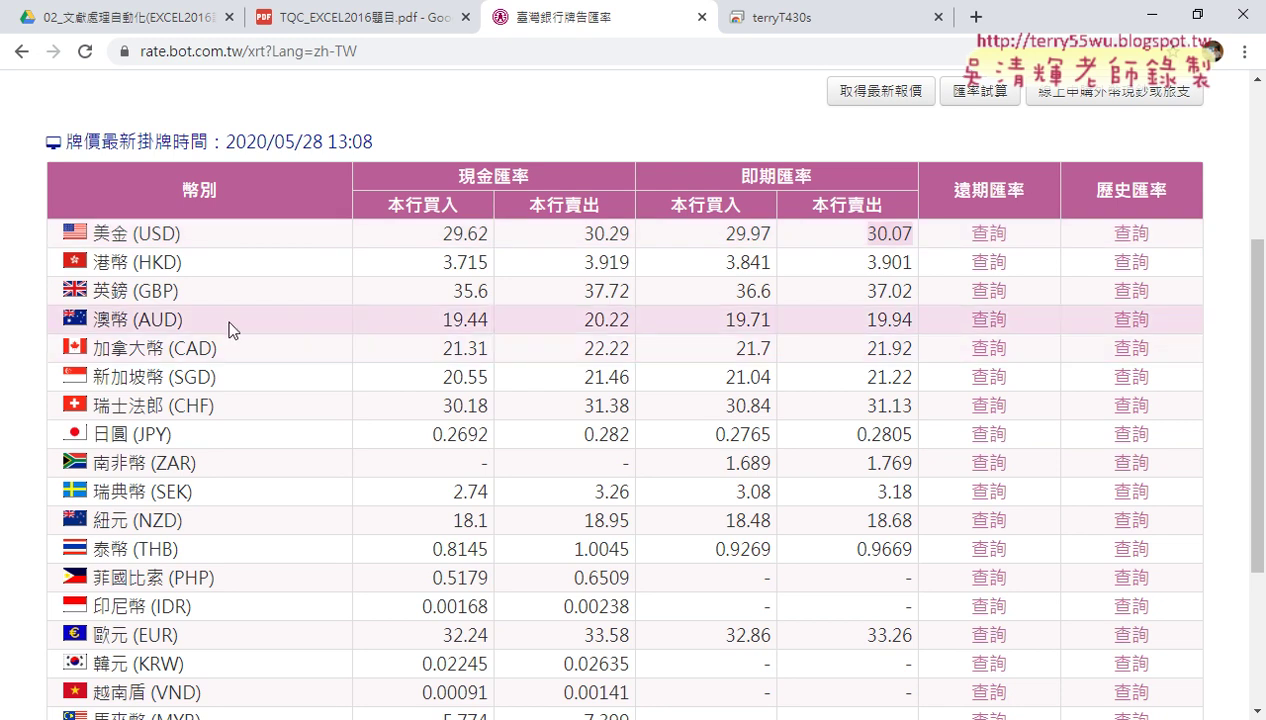
click(912, 320)
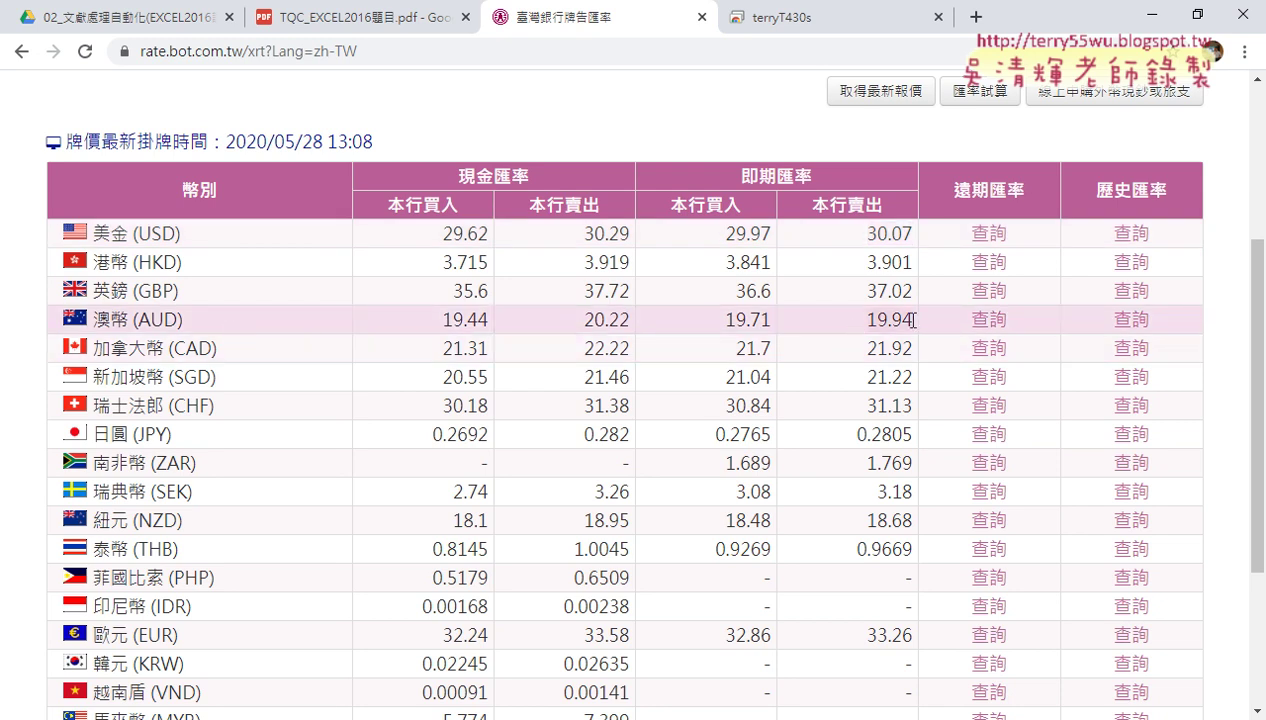
double_click(900, 320)
click(890, 242)
double_click(930, 321)
scroll(975, 320, up, 2)
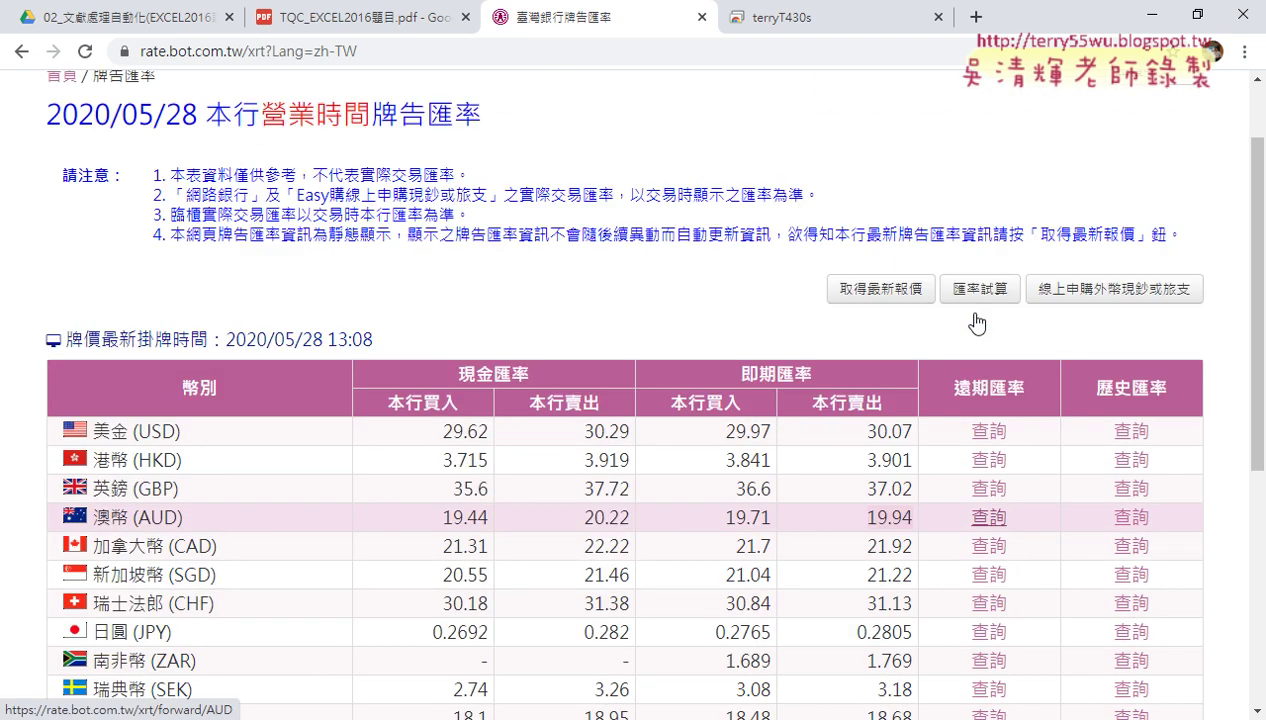
scroll(978, 320, down, 3)
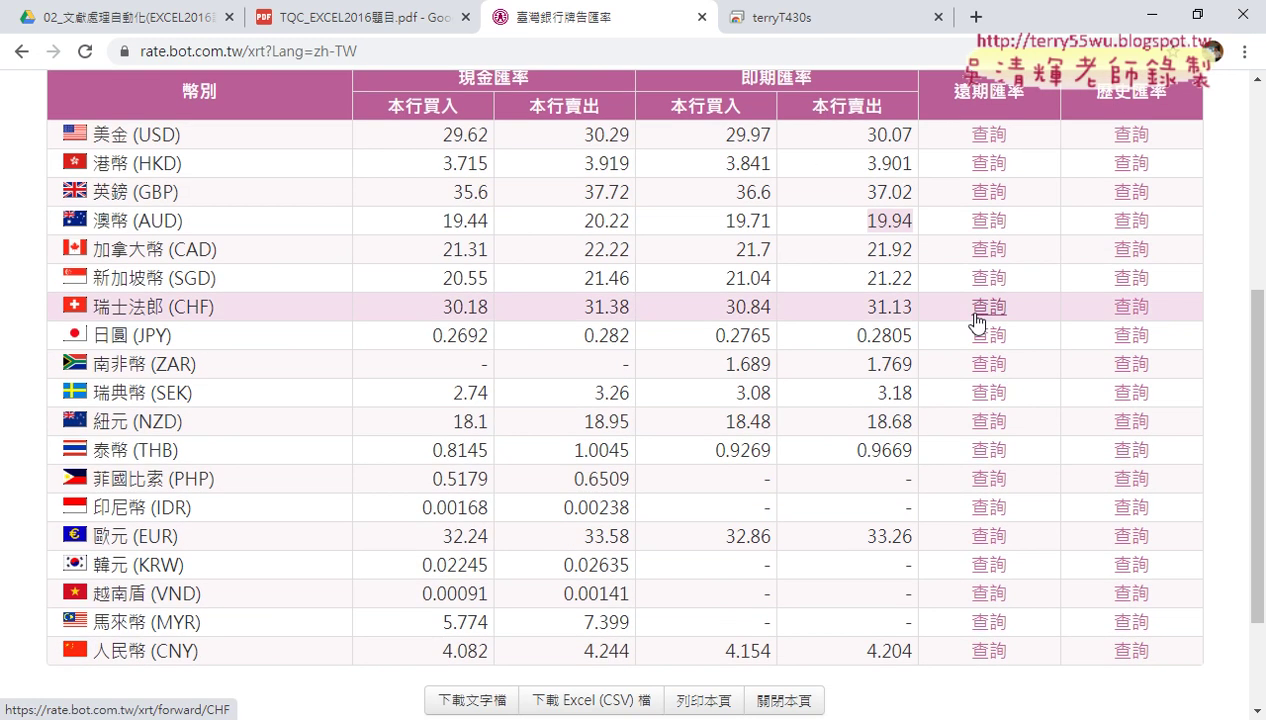
- Select the JPY spot selling rate 0.2805, then return to the TQC_EXCEL2016 PDF
click(196, 224)
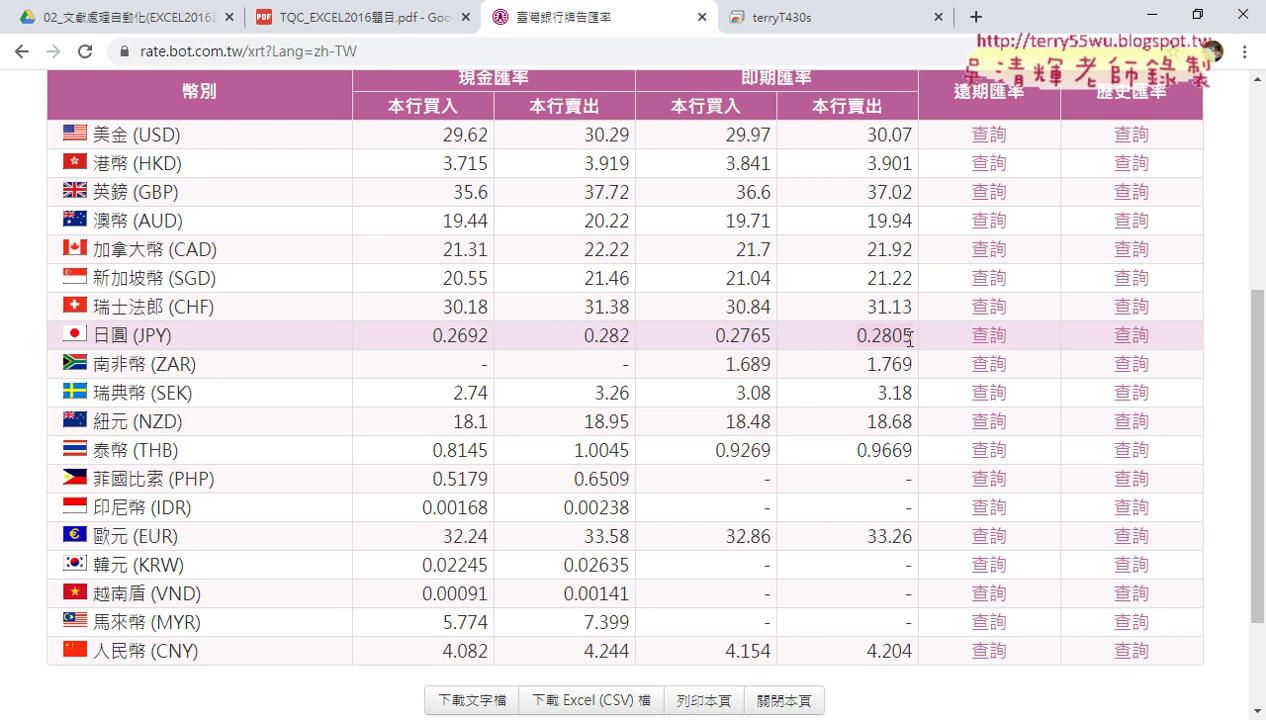
double_click(905, 336)
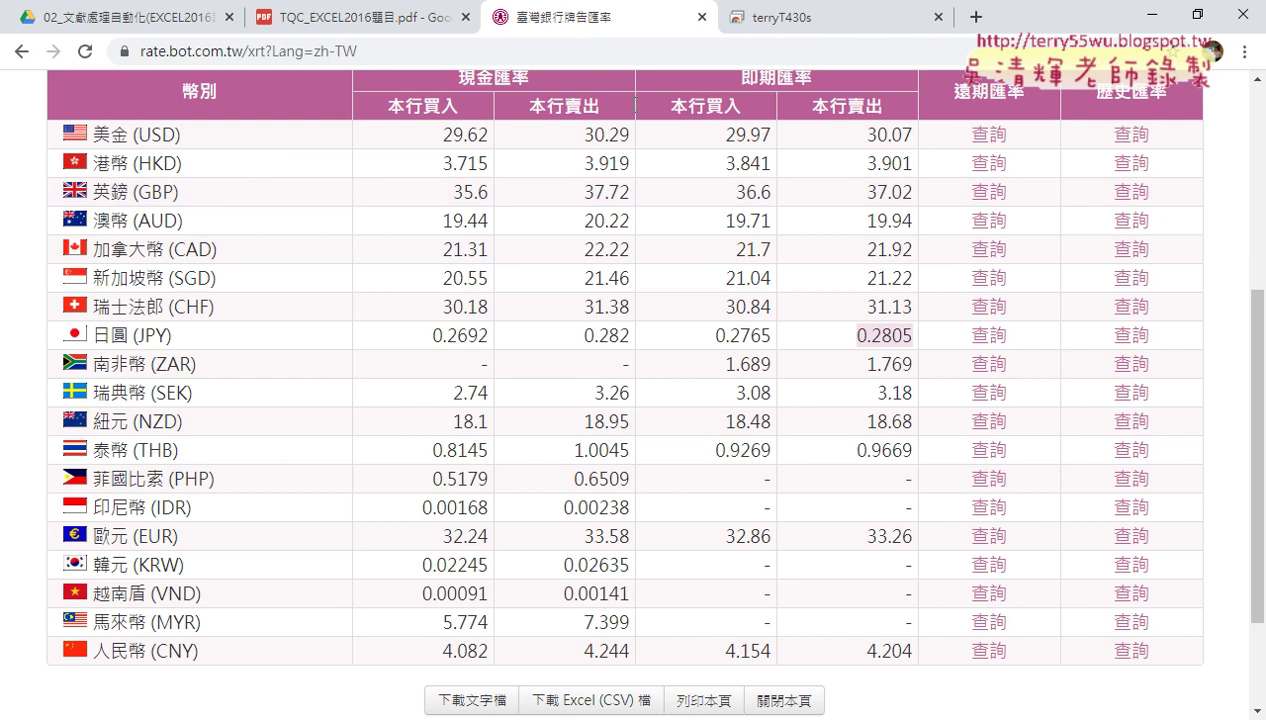
click(362, 22)
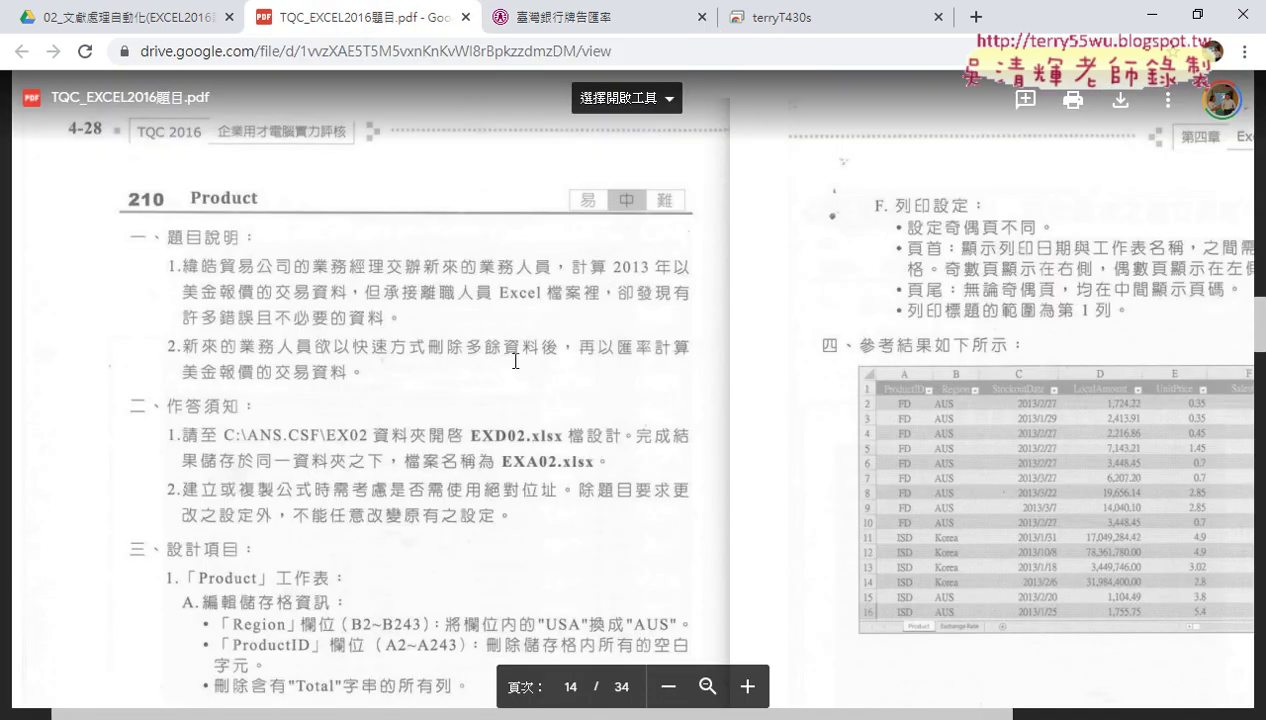
- Scroll to the Product sheet design items, then switch to EXD02.xlsx in Excel
scroll(497, 352, down, 2)
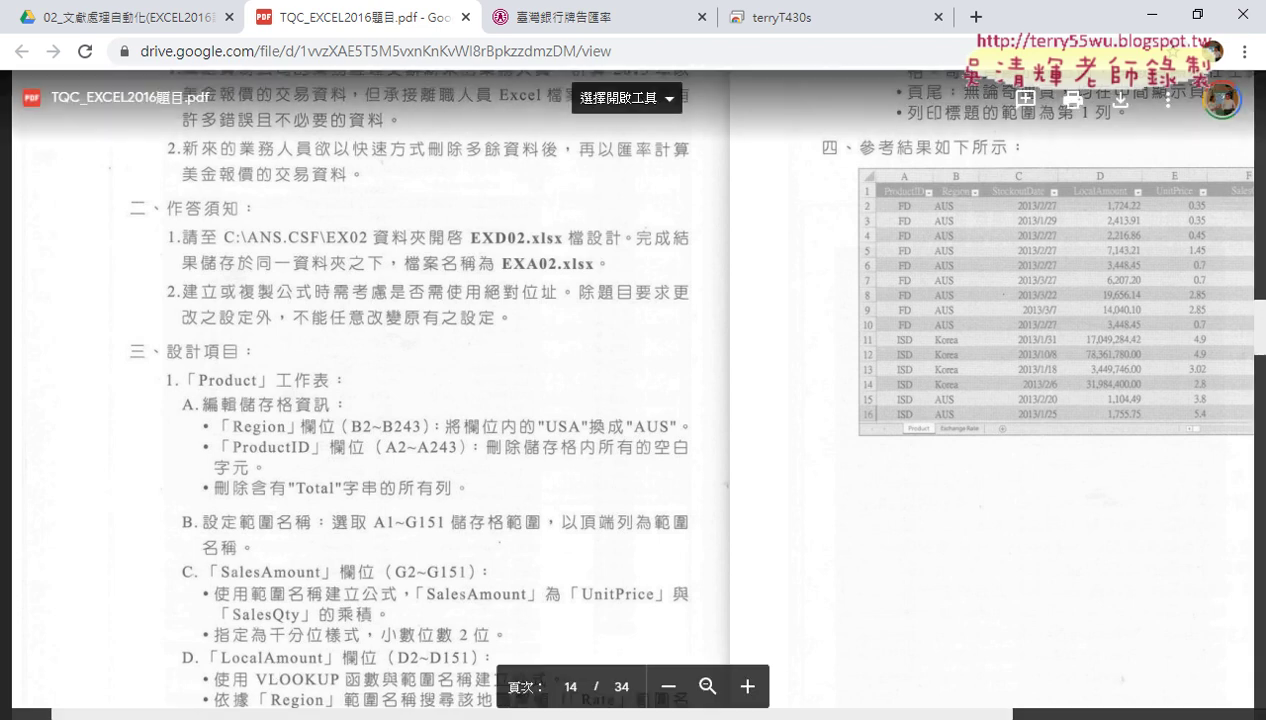
key(alt+Tab)
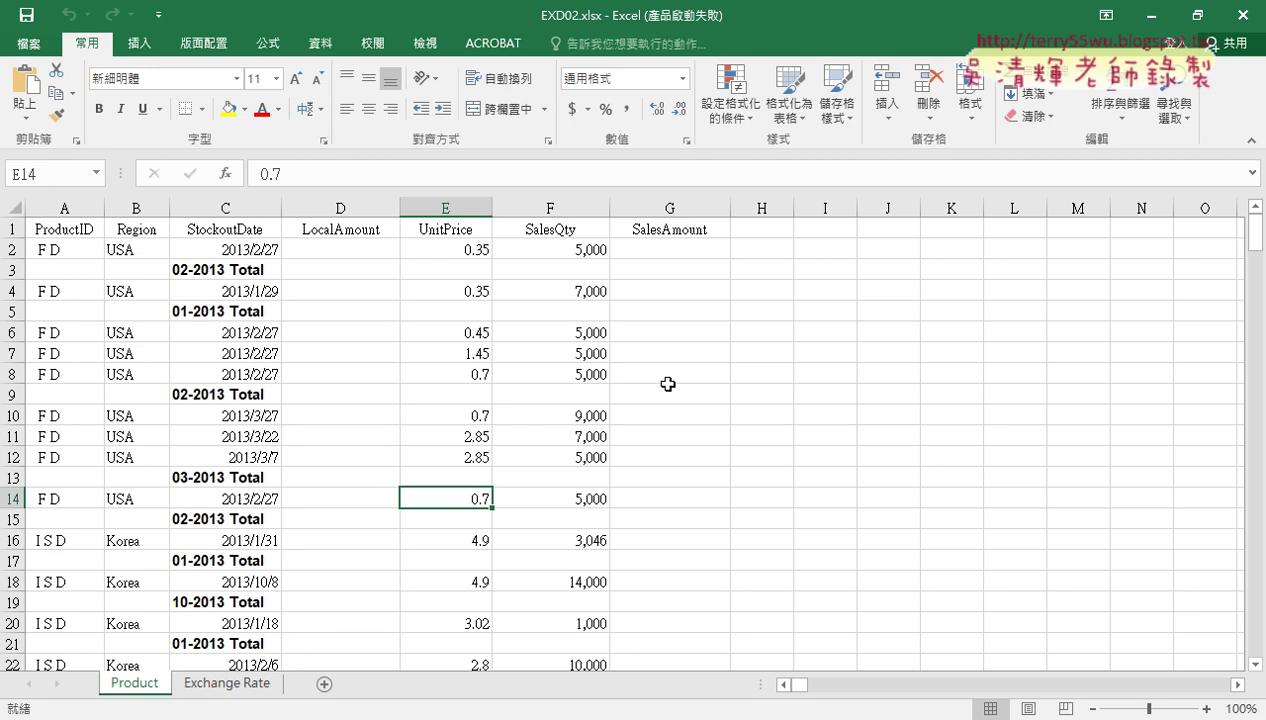
- Zoom the Product sheet to 130% and look over columns A through G
click(1206, 708)
click(1206, 708)
click(1206, 708)
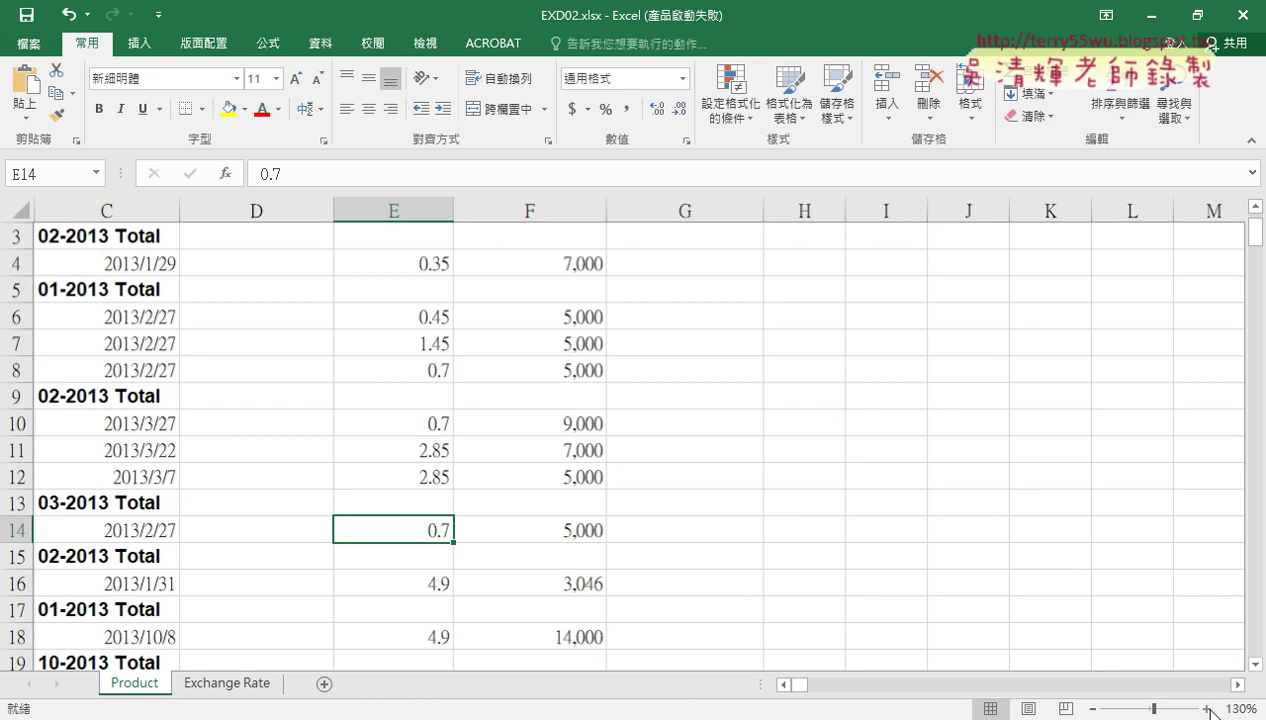
drag(797, 690, 783, 688)
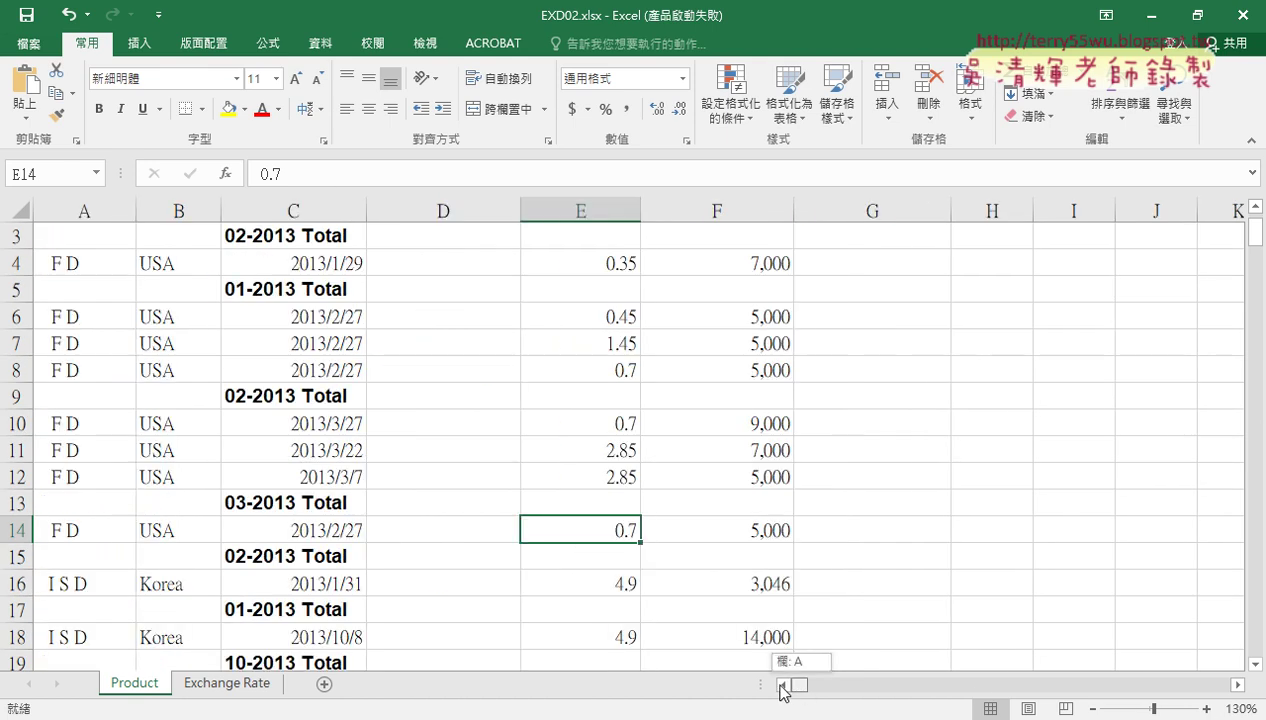
scroll(698, 531, up, 1)
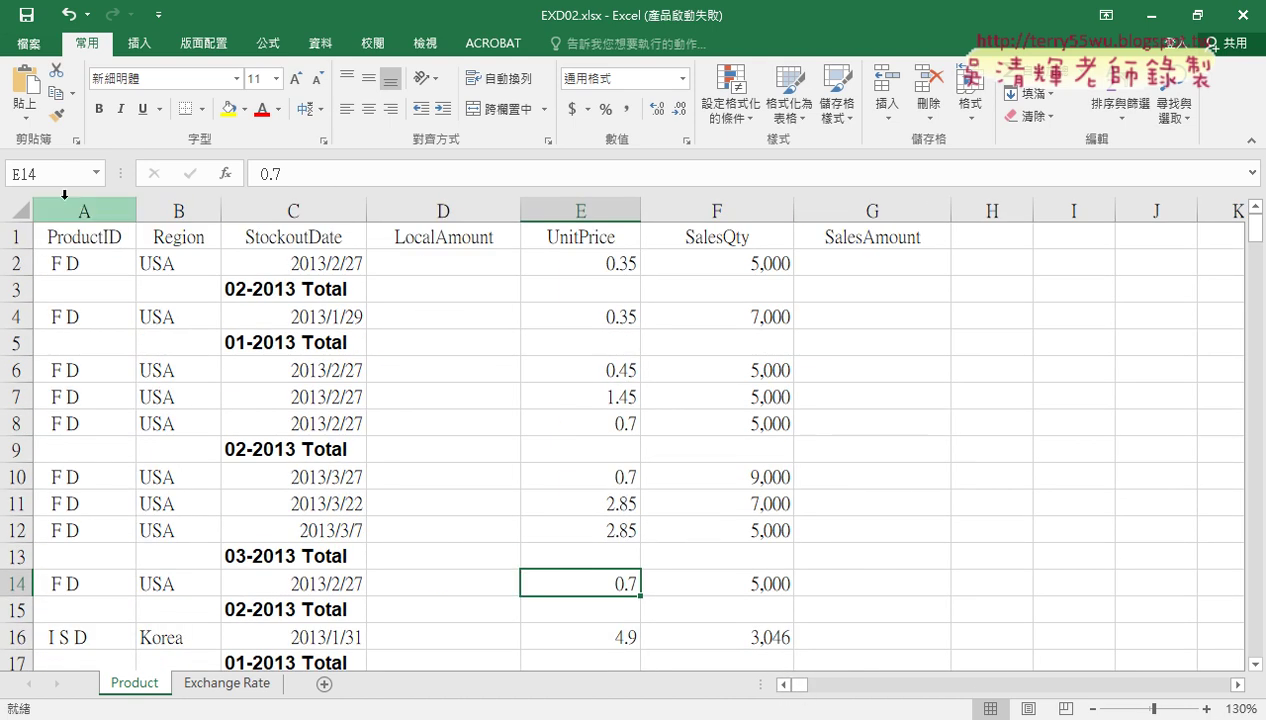
drag(62, 197, 880, 200)
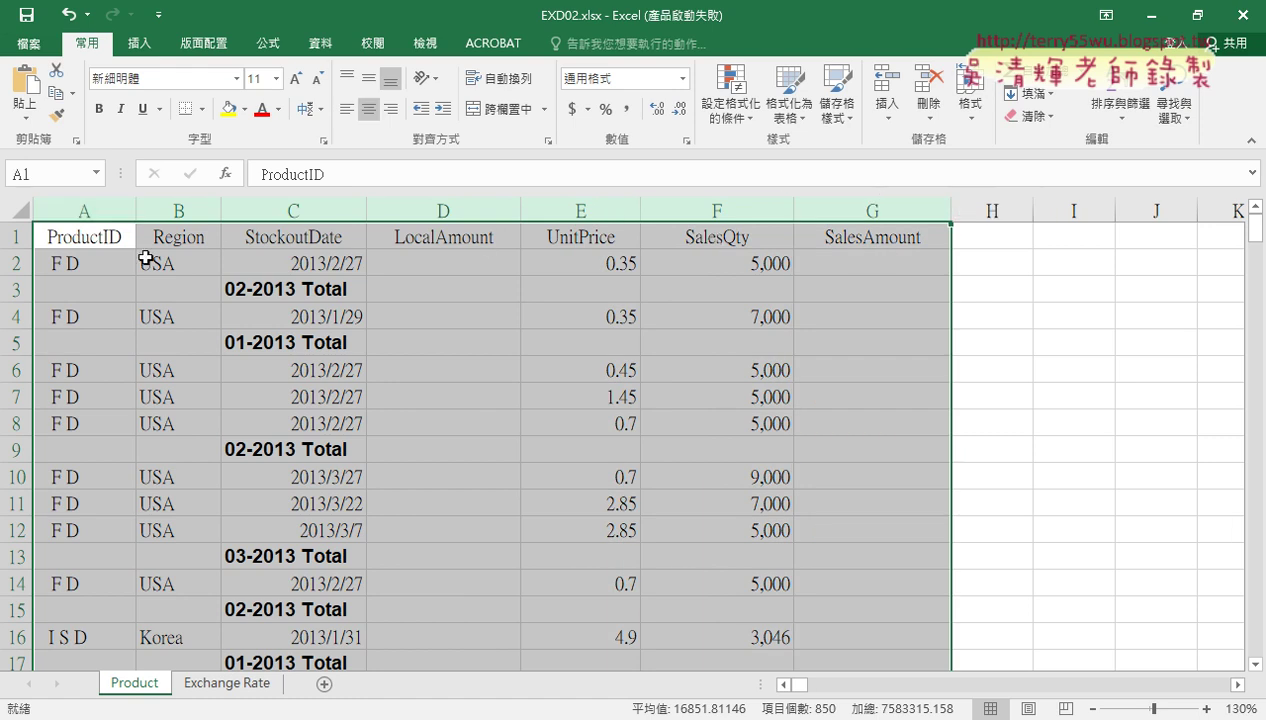
click(77, 240)
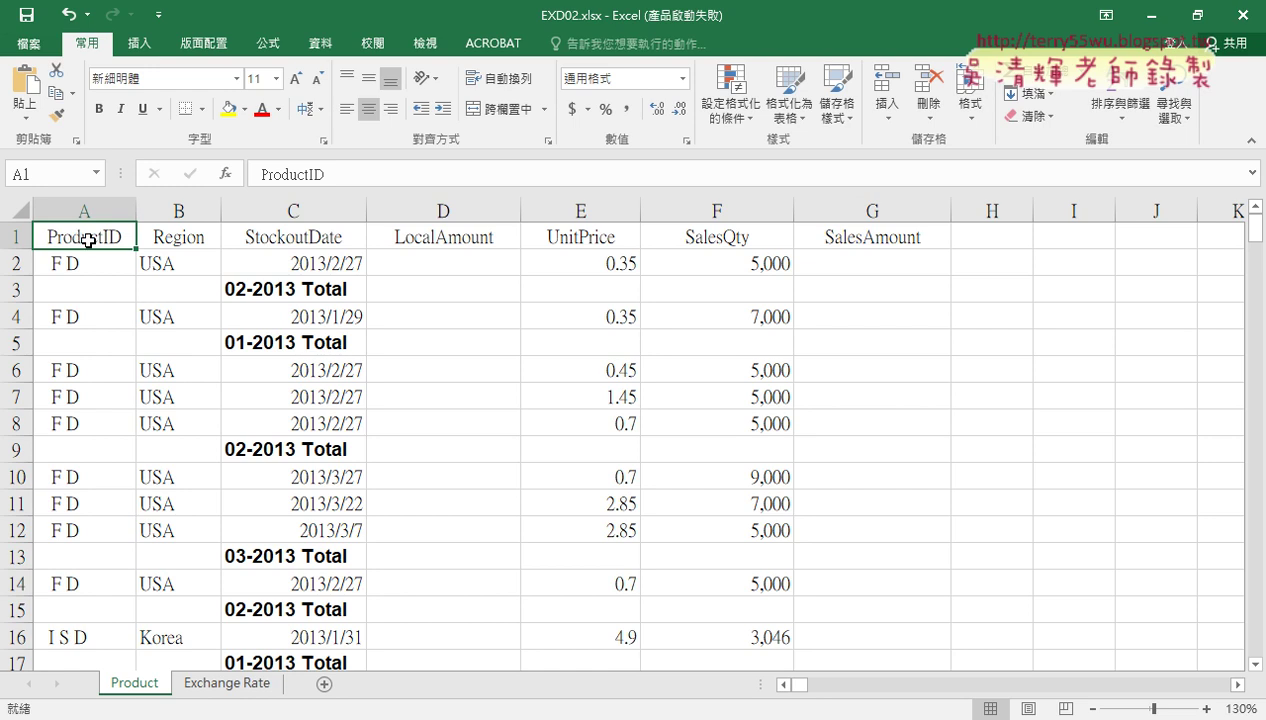
- Inspect the Region, StockoutDate and LocalAmount columns, including empty cell D2
click(192, 240)
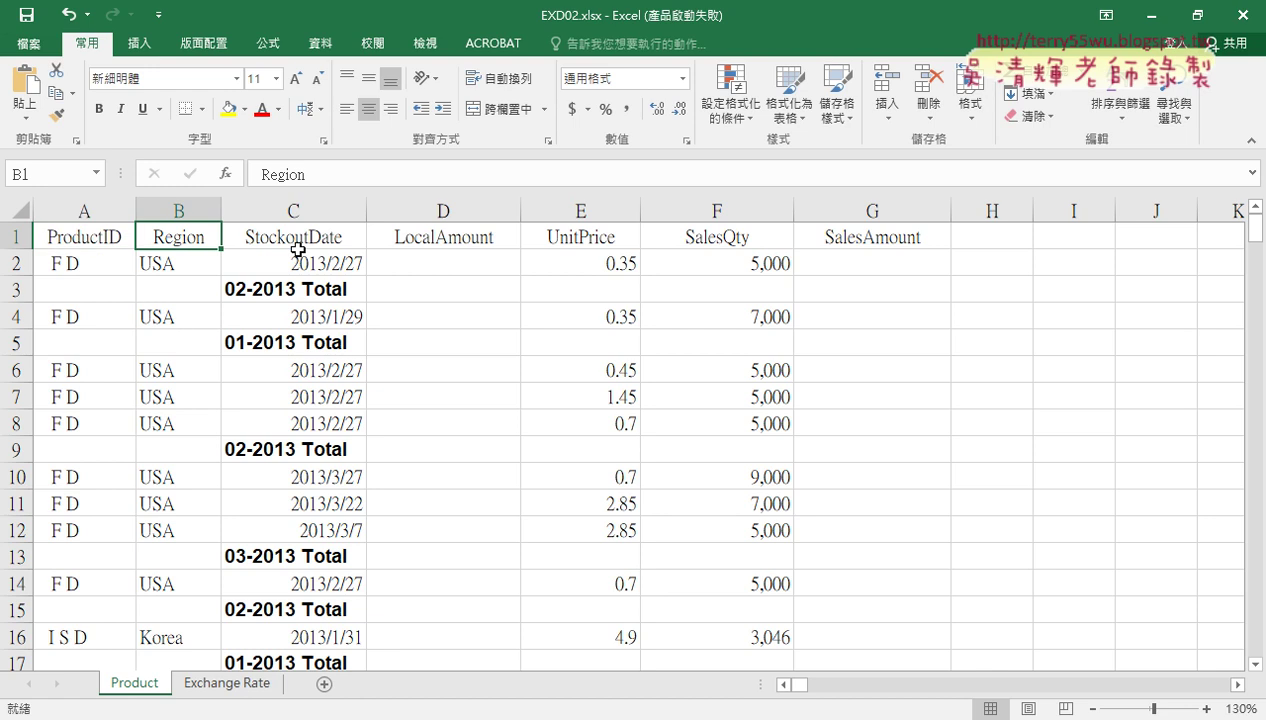
click(179, 207)
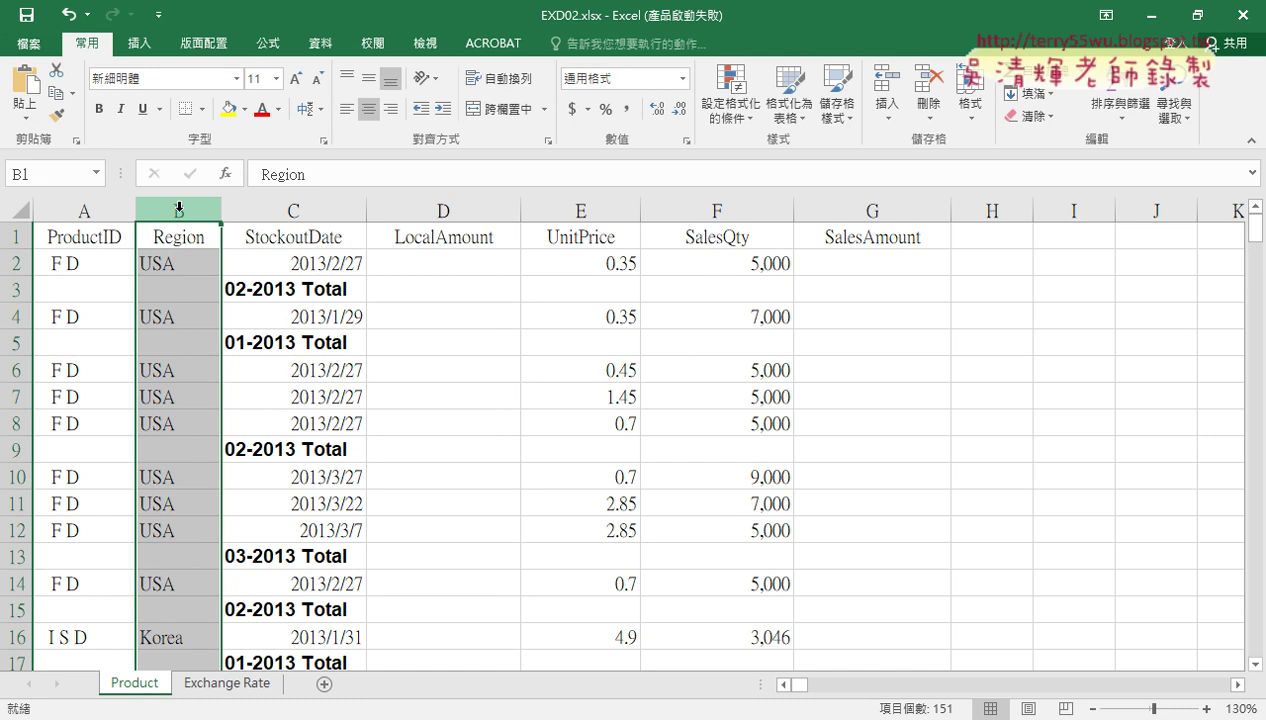
click(328, 211)
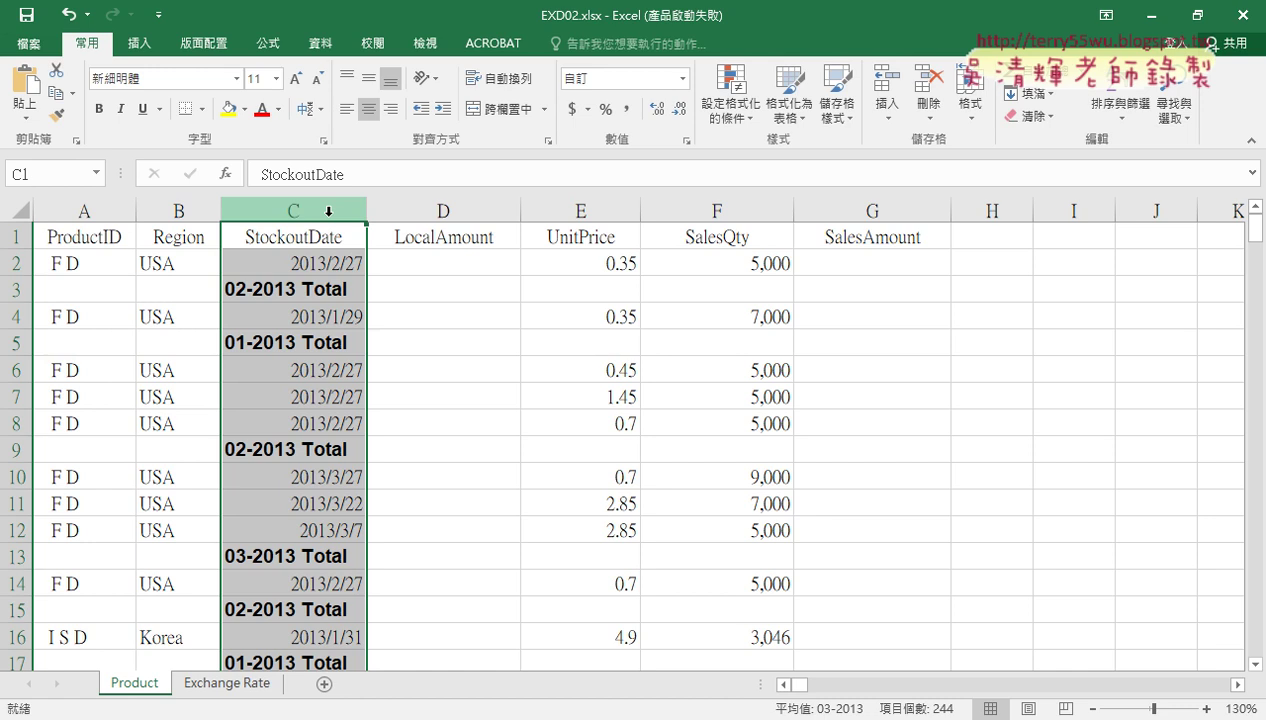
click(447, 211)
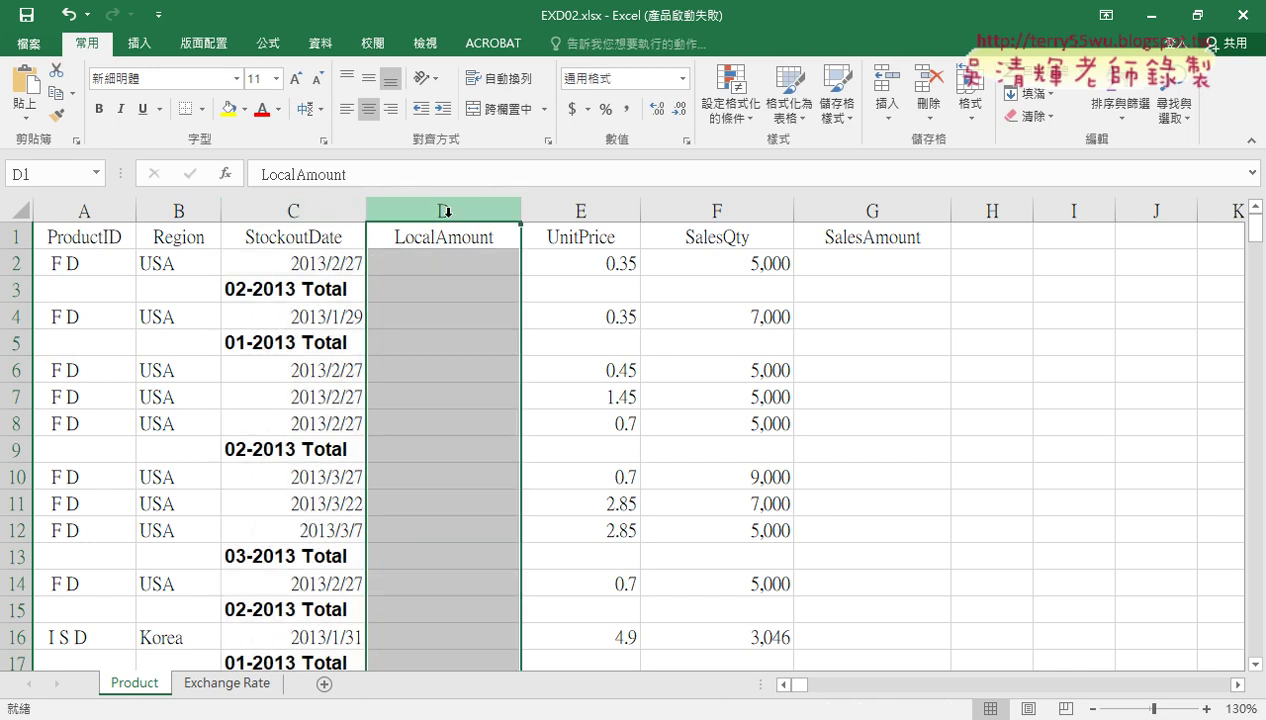
click(443, 265)
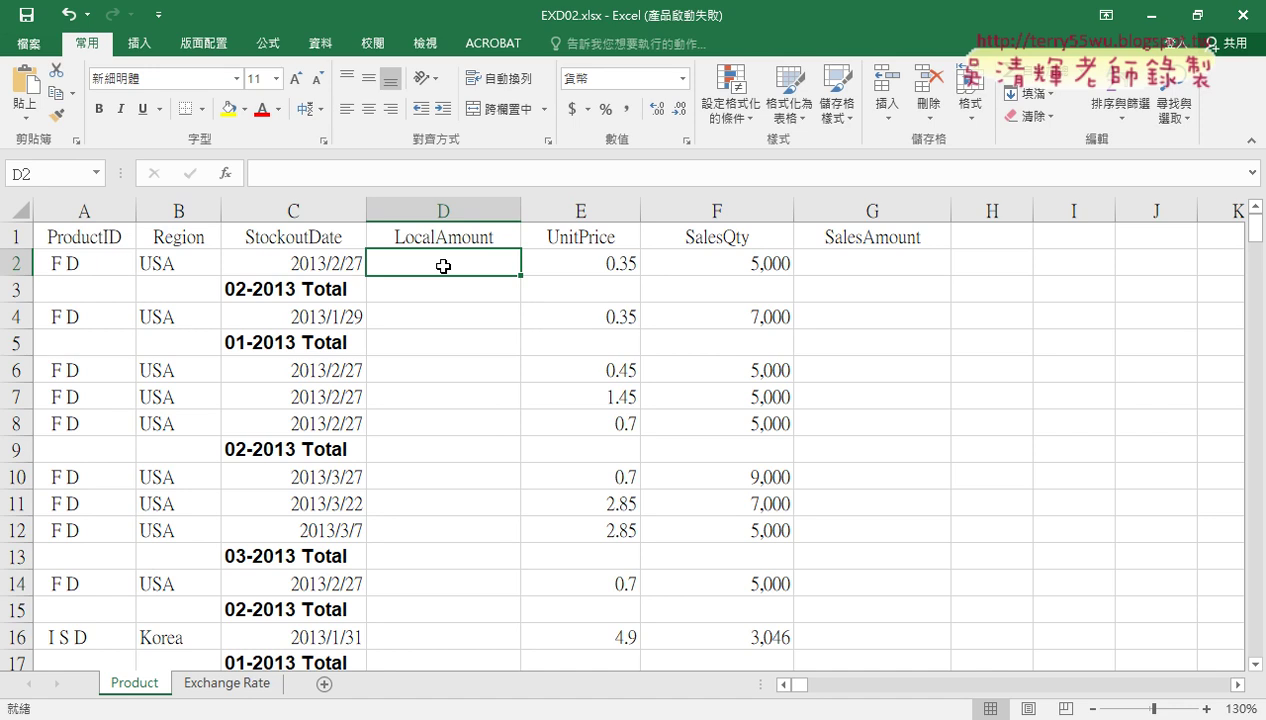
- Check the UnitPrice, SalesQty and SalesAmount headers and the first SalesAmount cell G2
click(600, 243)
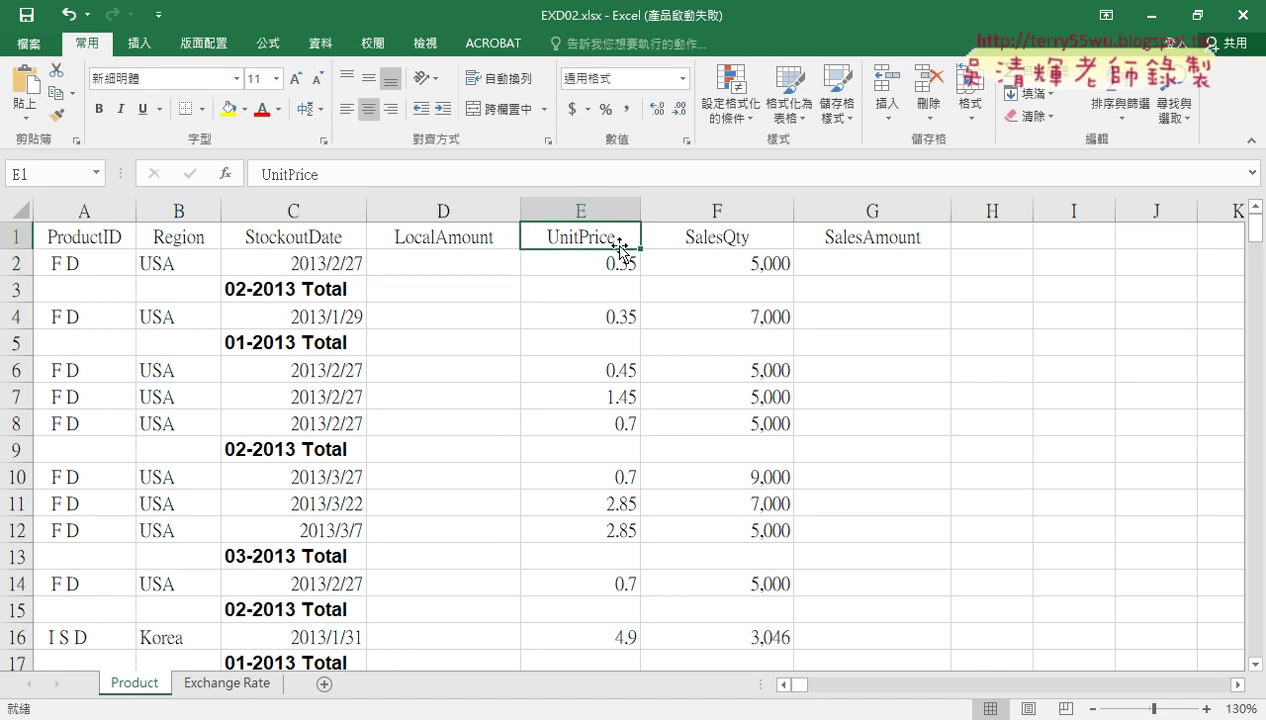
click(726, 234)
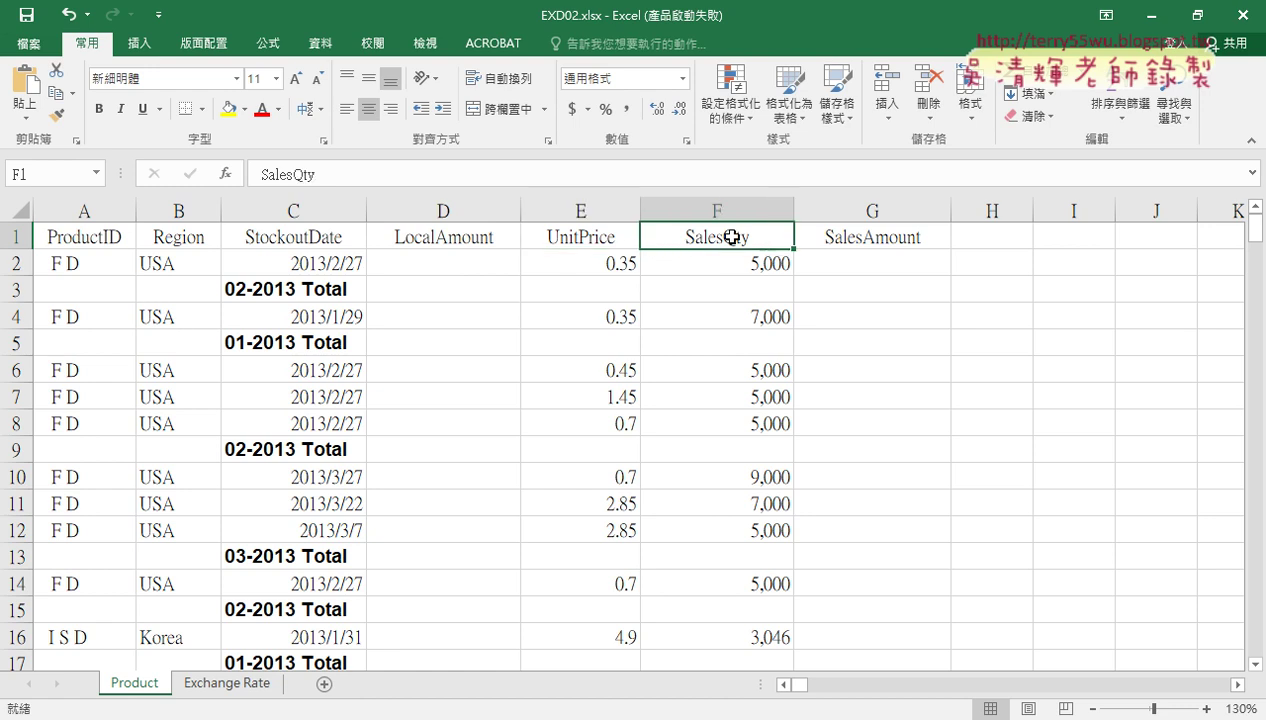
click(601, 242)
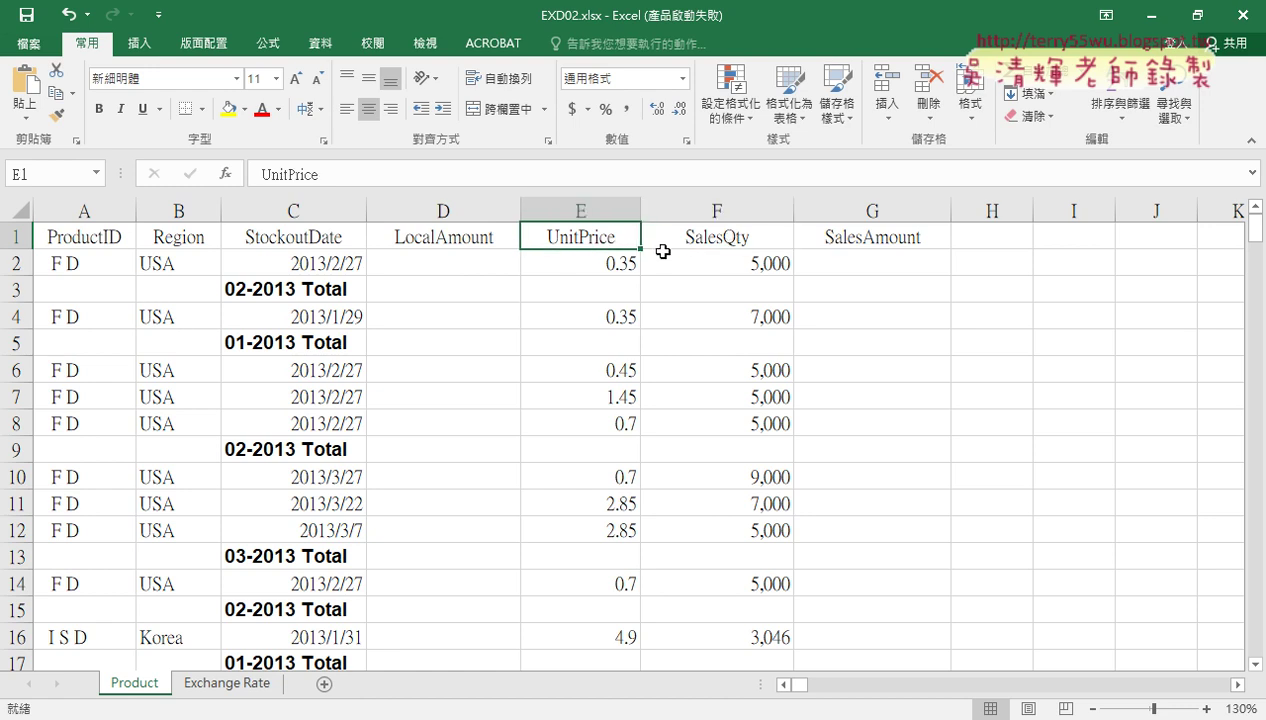
click(750, 238)
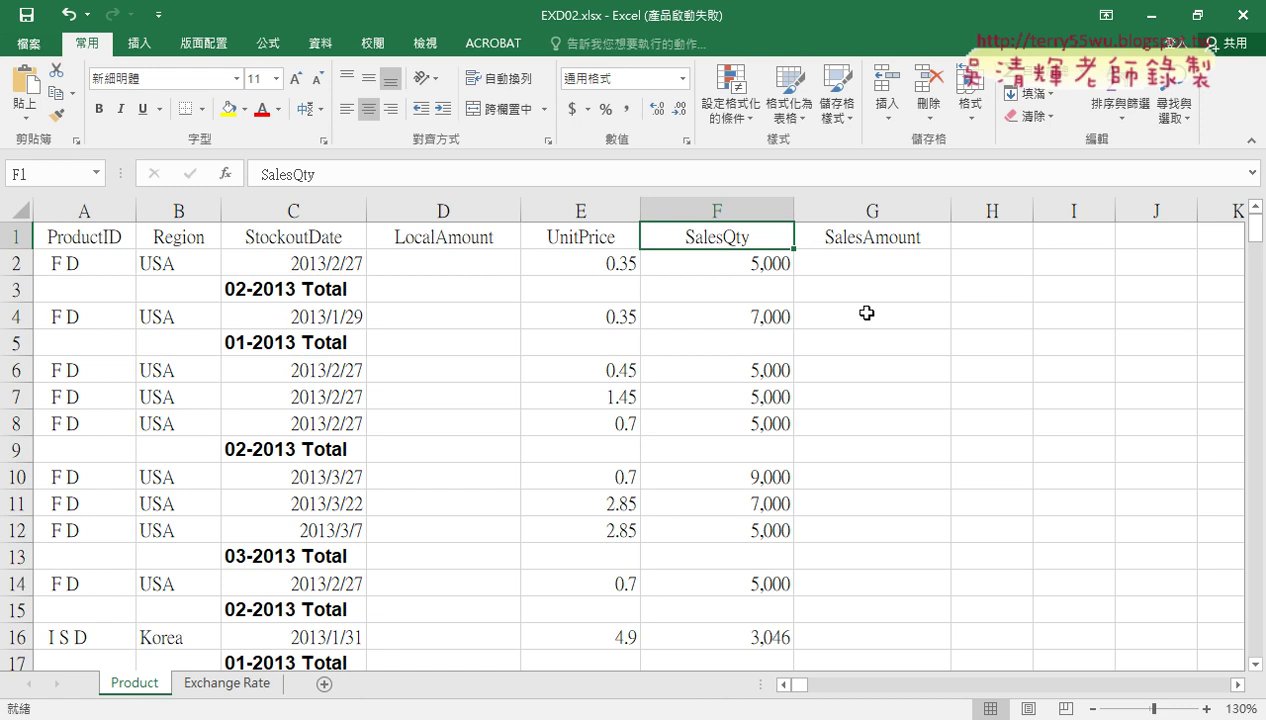
click(889, 236)
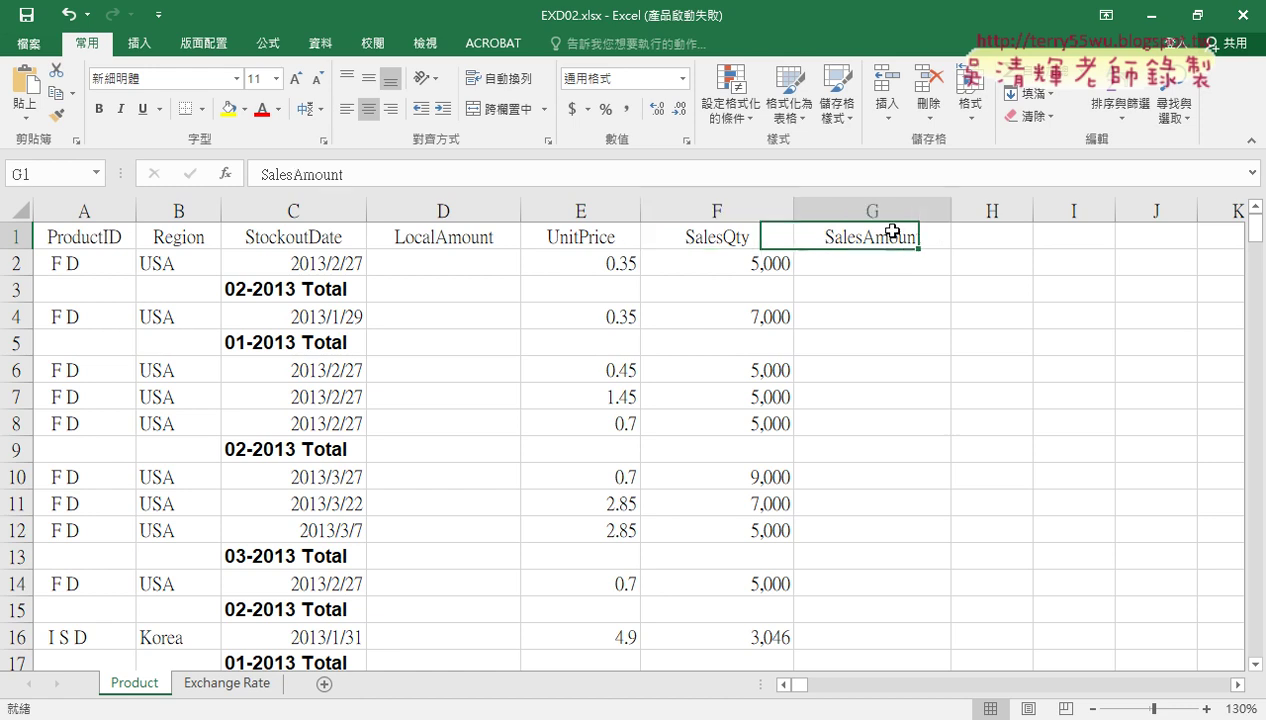
click(885, 258)
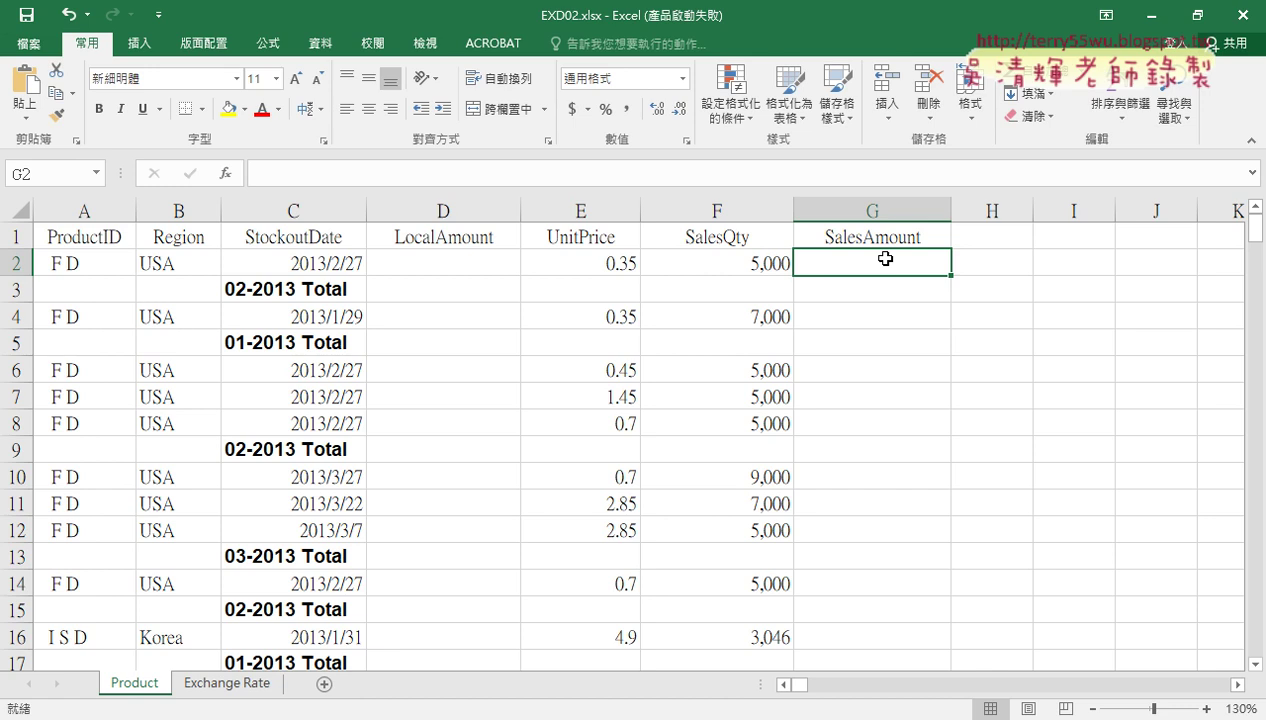
- Read section 三、設計項目 in the PDF, then return to EXD02.xlsx
key(alt+Tab)
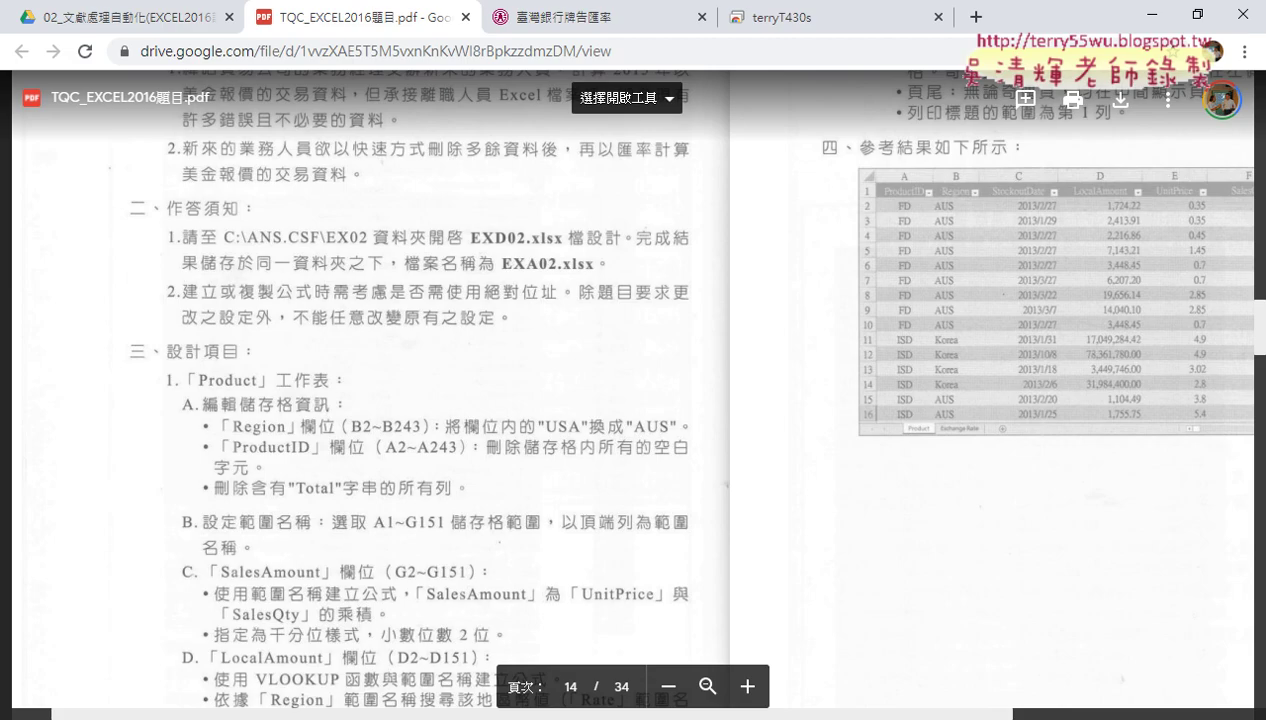
scroll(383, 467, down, 2)
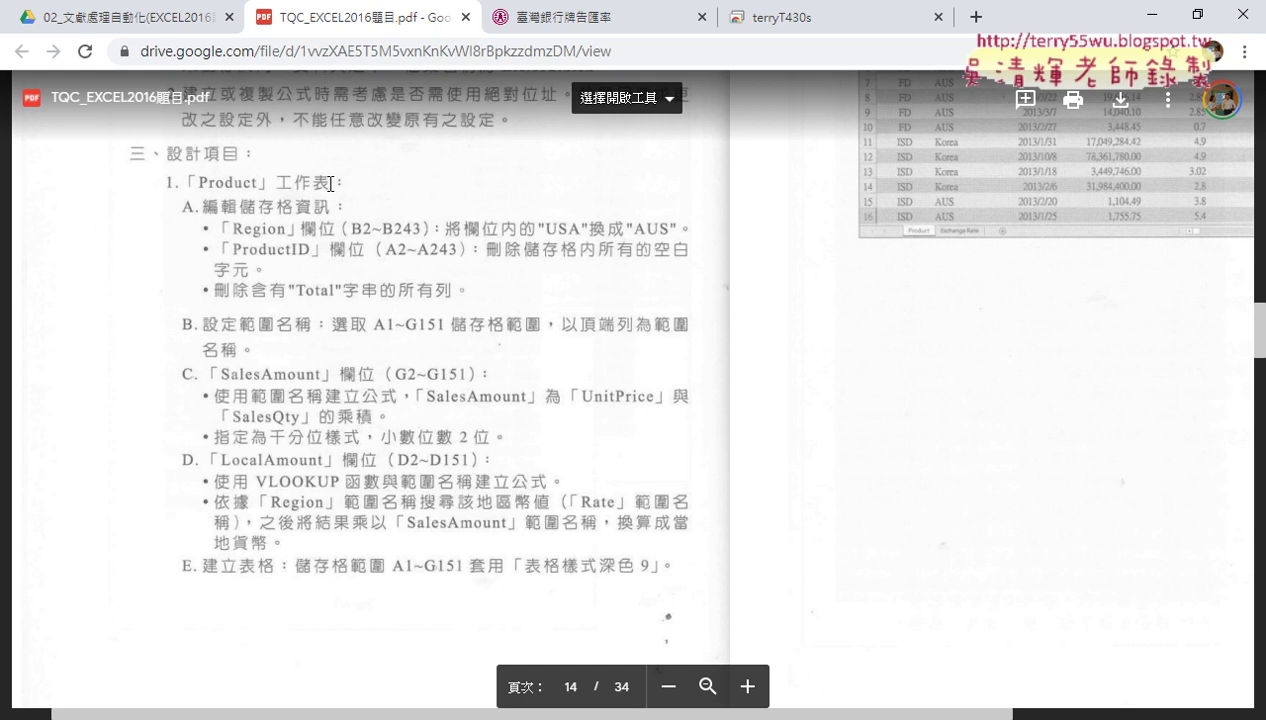
key(alt+Tab)
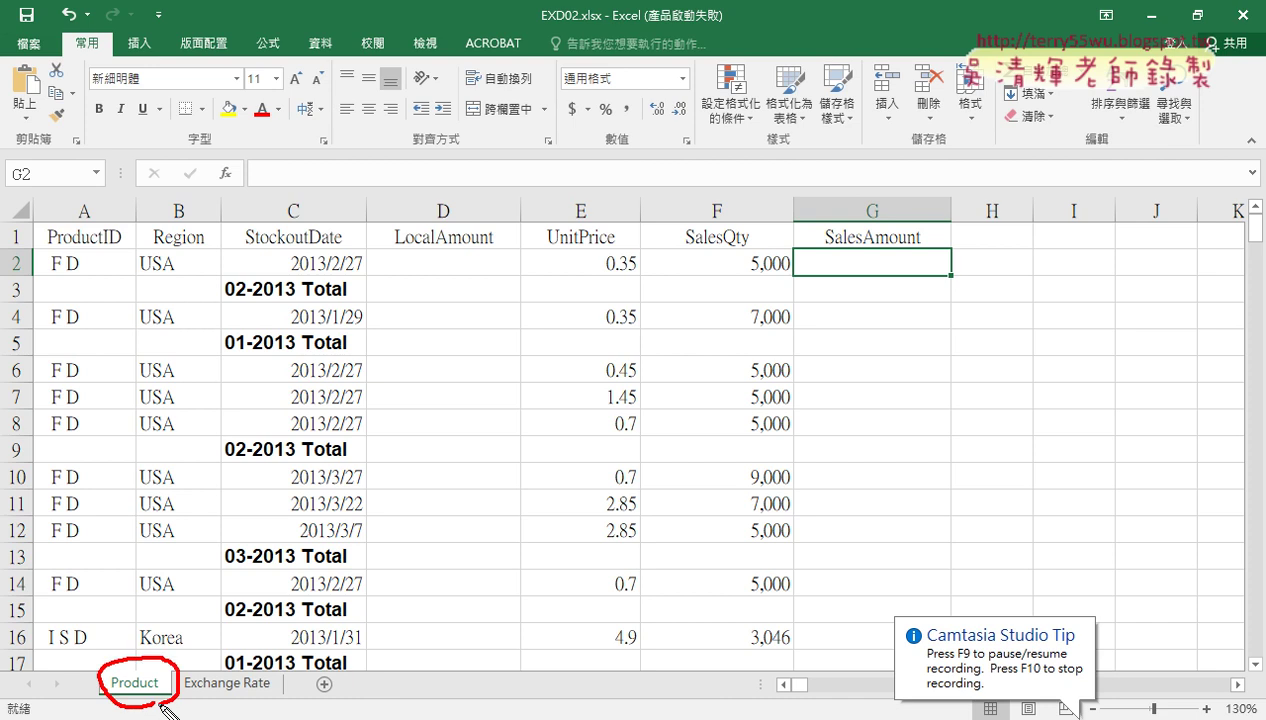
- Switch from Excel to the PDF showing page 14's design items A–E
key(alt+Tab)
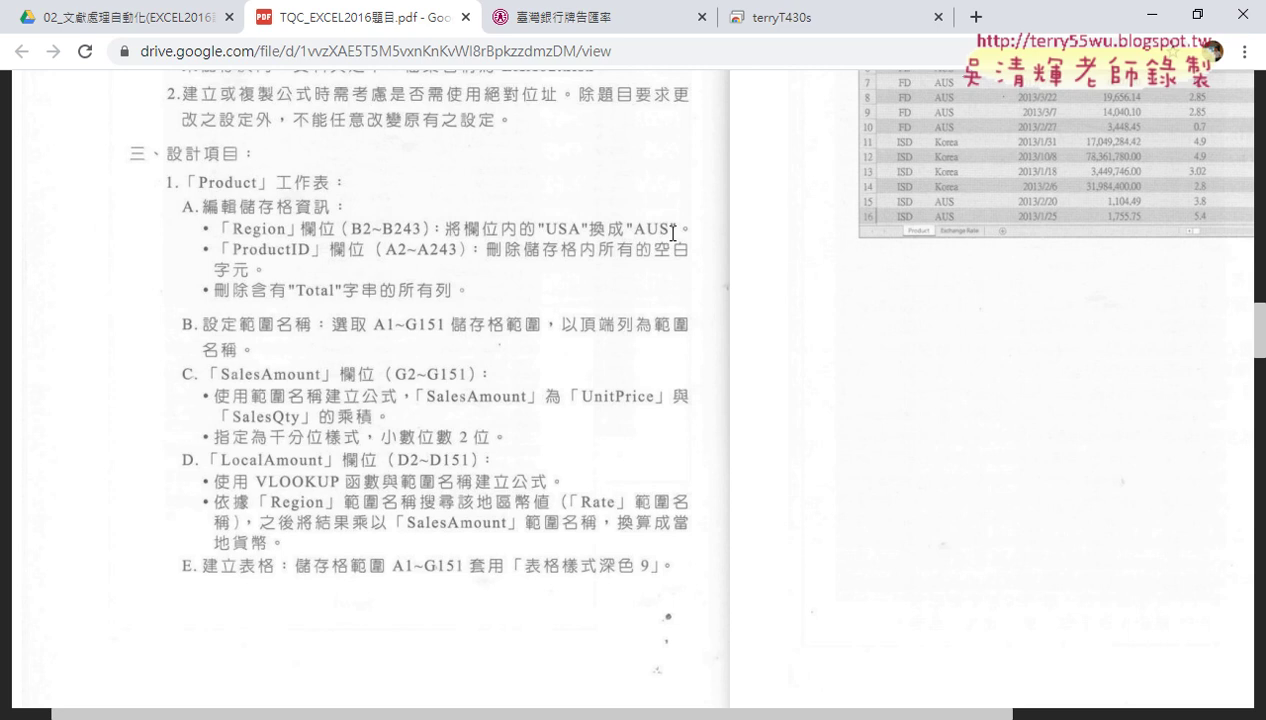
- Minimize Chrome to reveal the workbook and select Region cell B2
click(1151, 14)
click(175, 268)
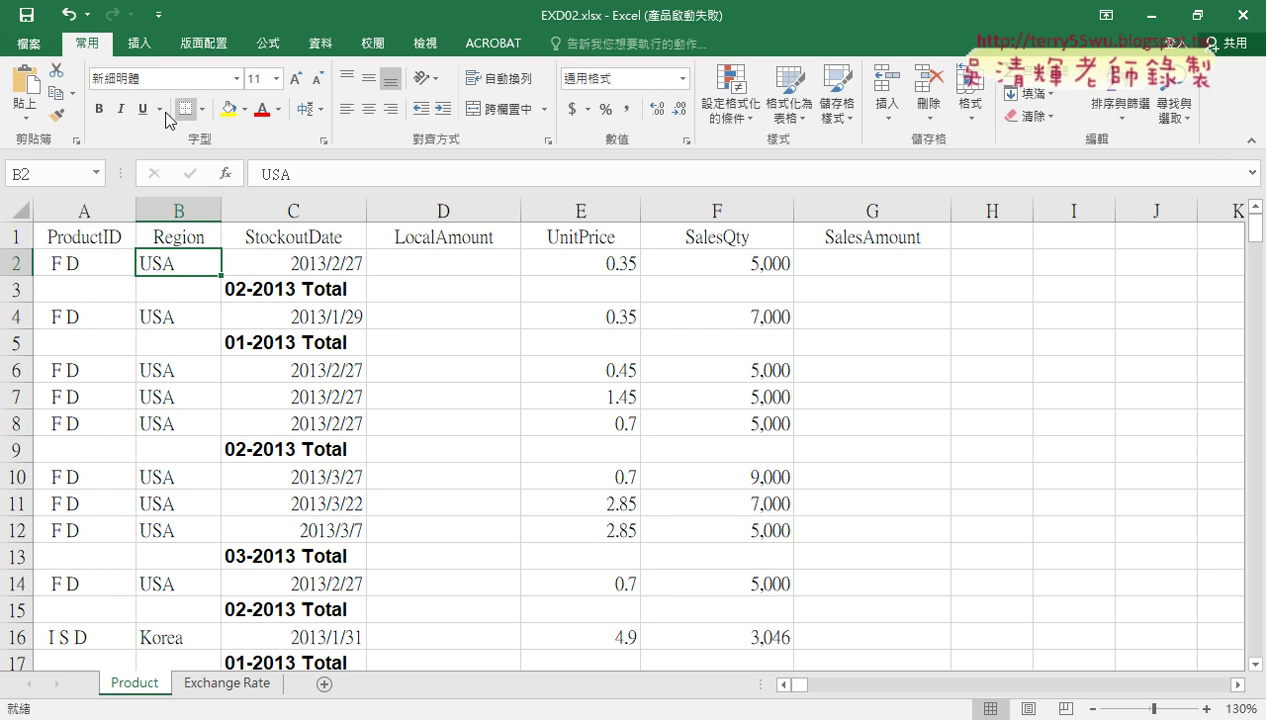
- Try the Find & Select menu and Ctrl+H, then close the Find and Replace dialog
click(1174, 110)
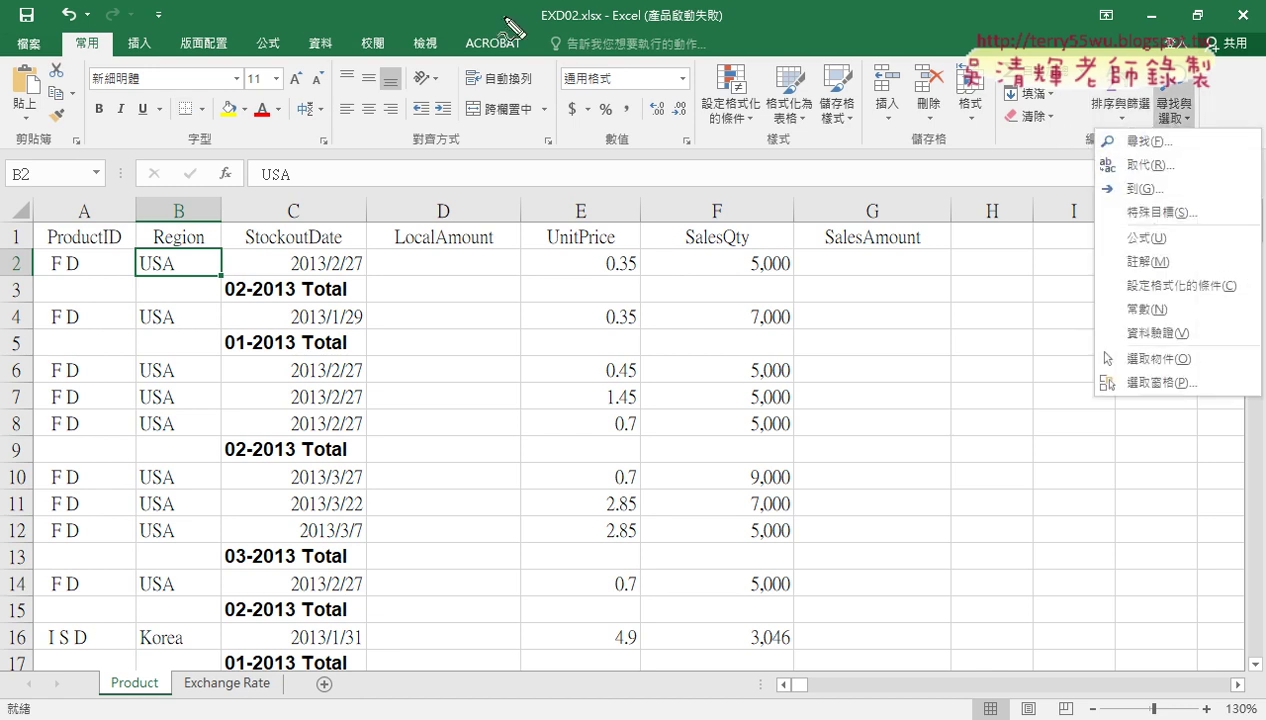
drag(112, 22, 116, 70)
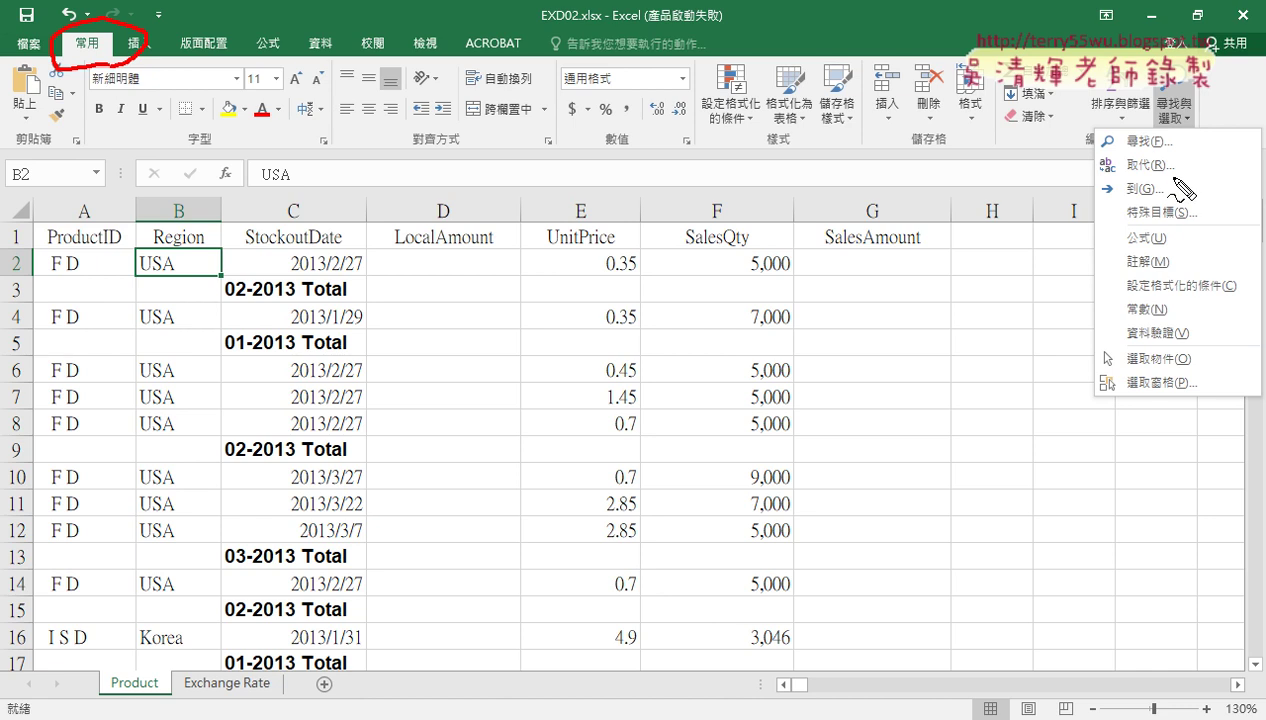
mouse_move(1180, 178)
mouse_down()
mouse_move(1105, 165)
mouse_move(1174, 184)
mouse_up()
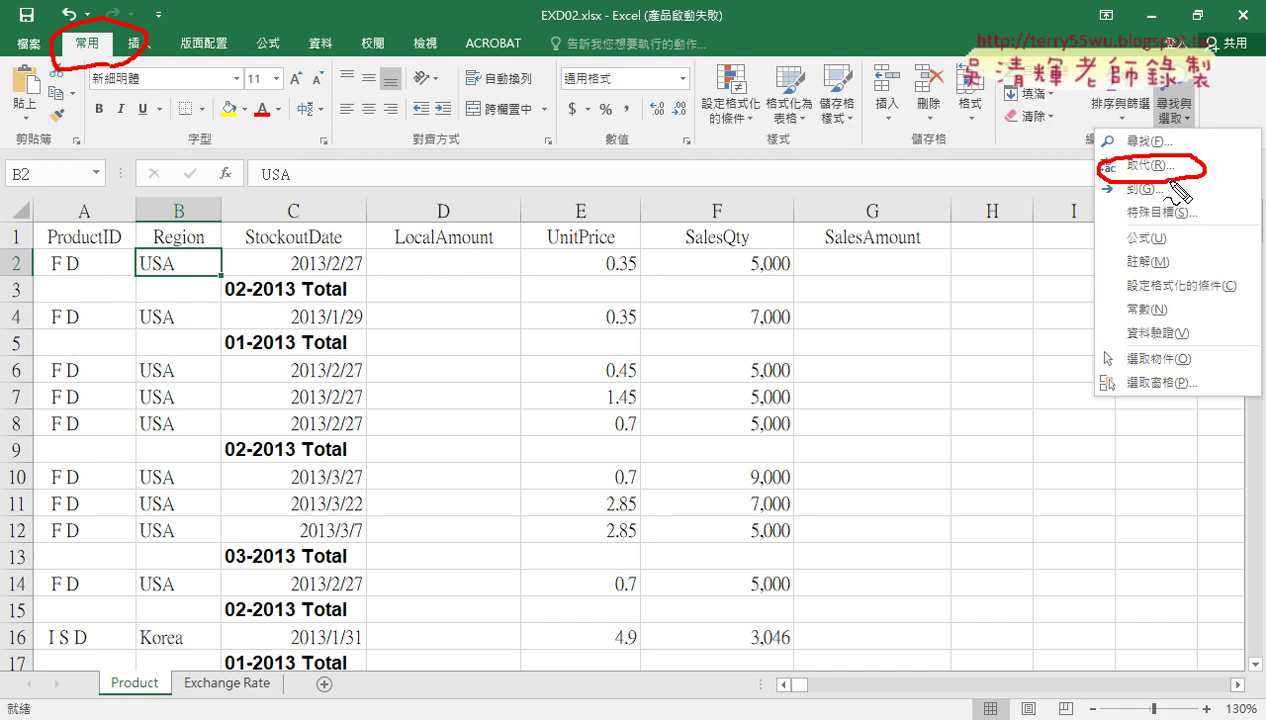
key(Escape)
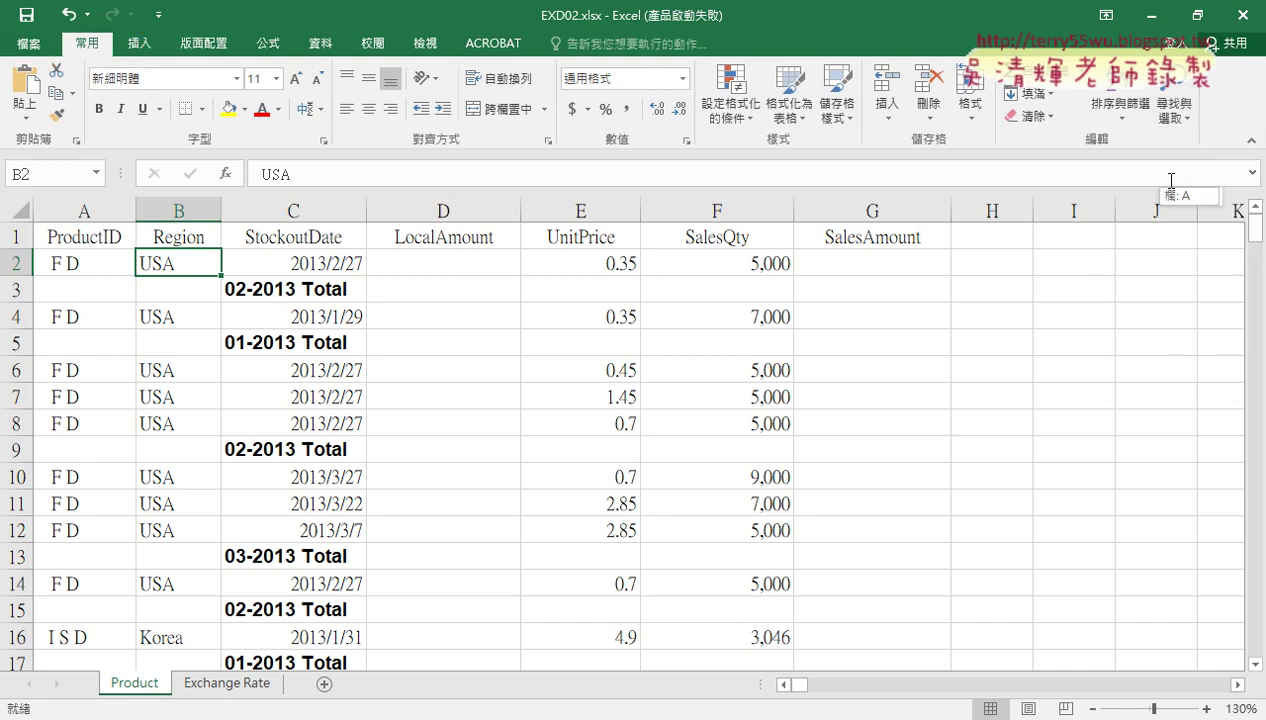
key(ctrl+h)
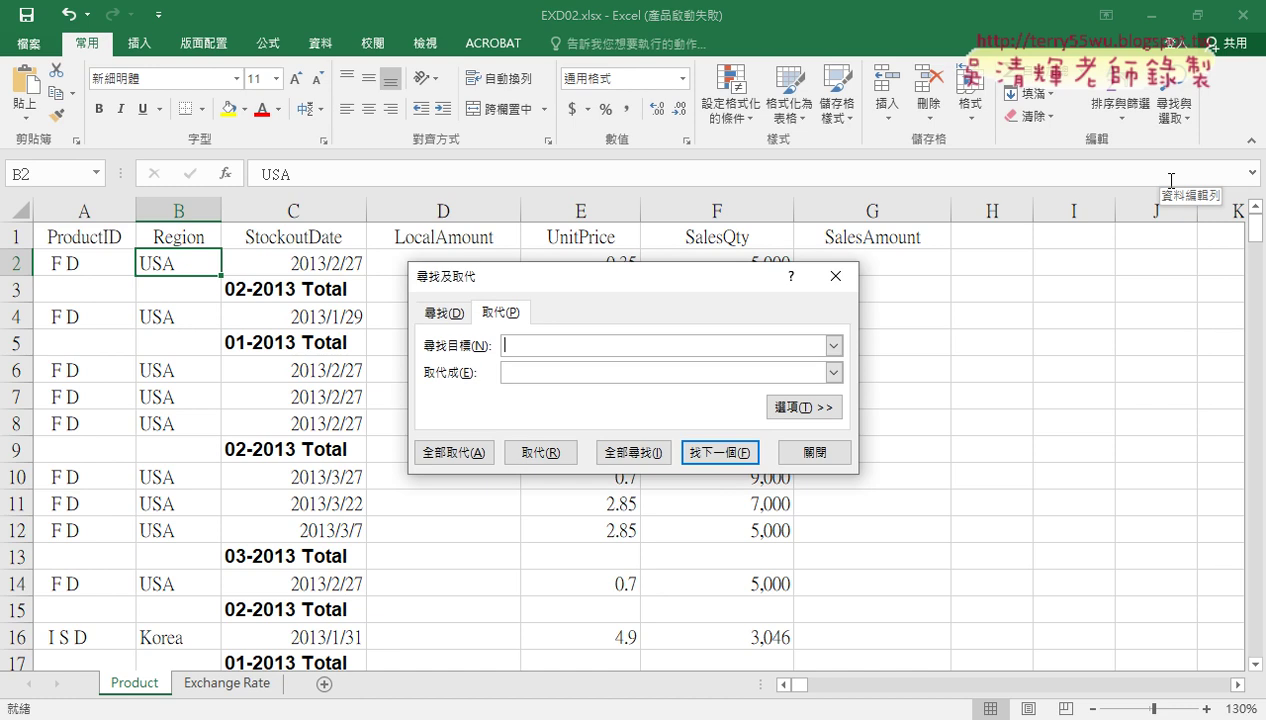
click(836, 276)
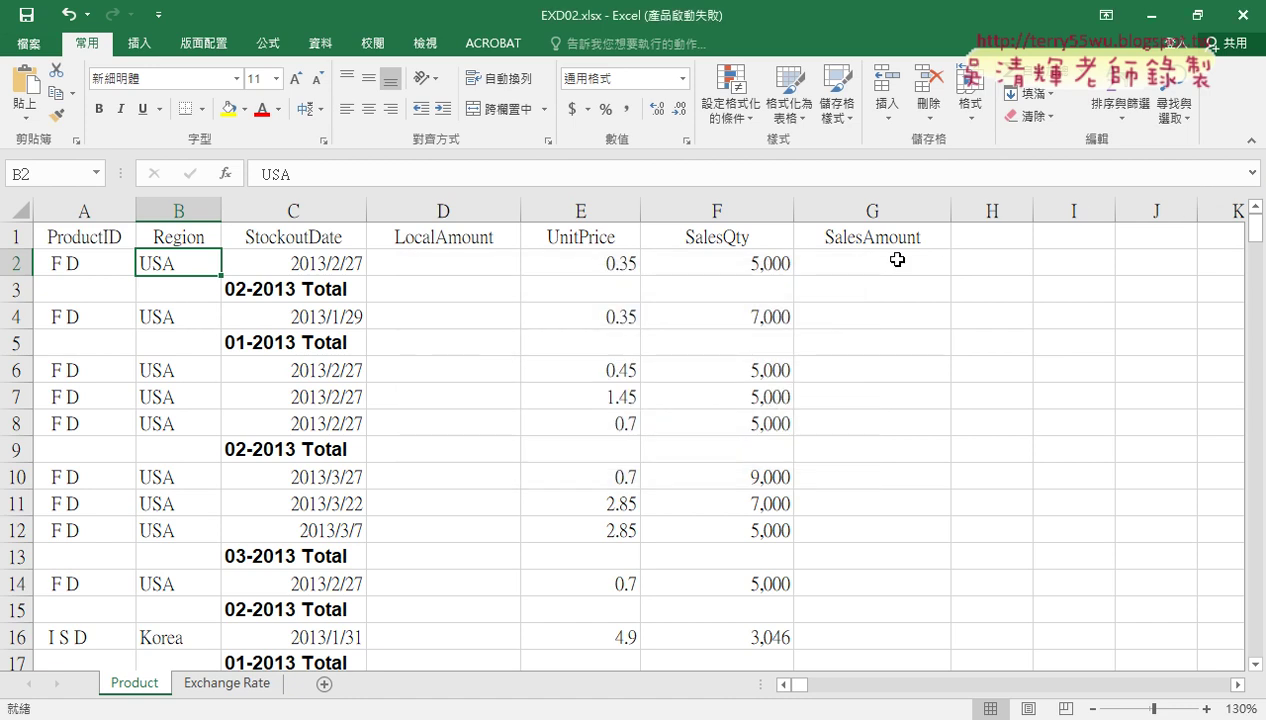
- Open Replace from Find & Select with USA to find and ASU as the replacement
click(1172, 128)
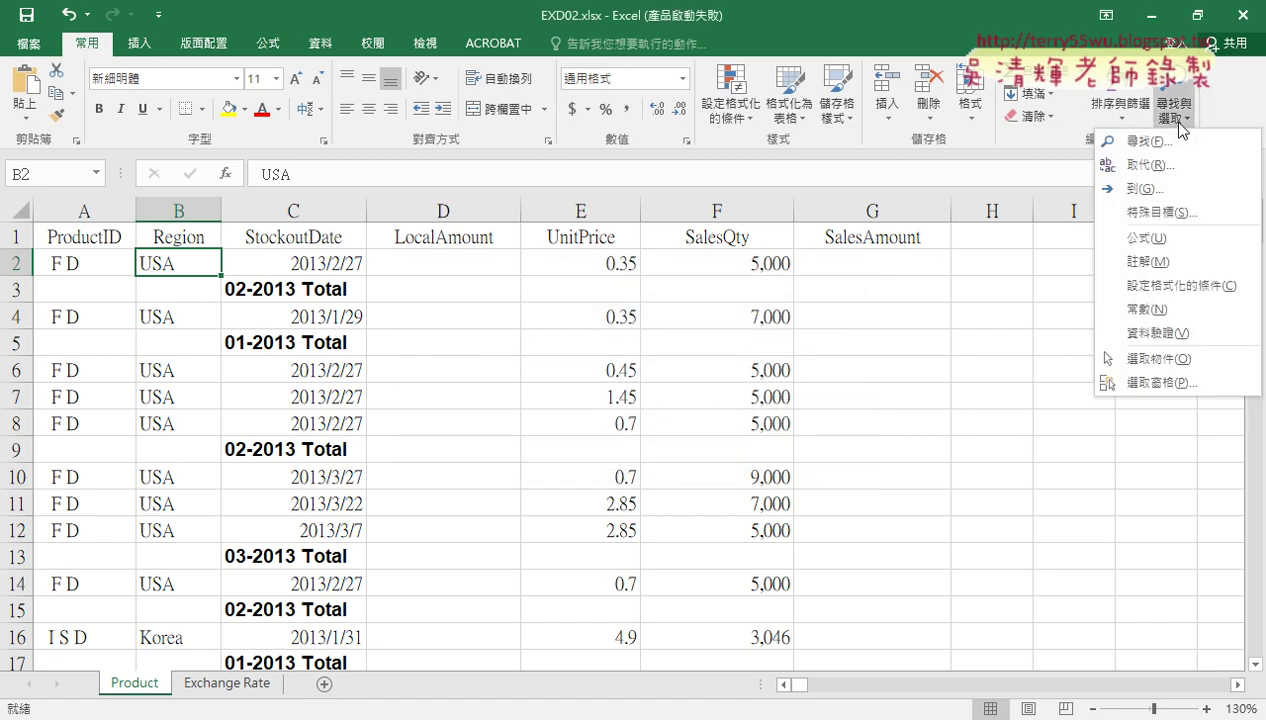
click(1168, 164)
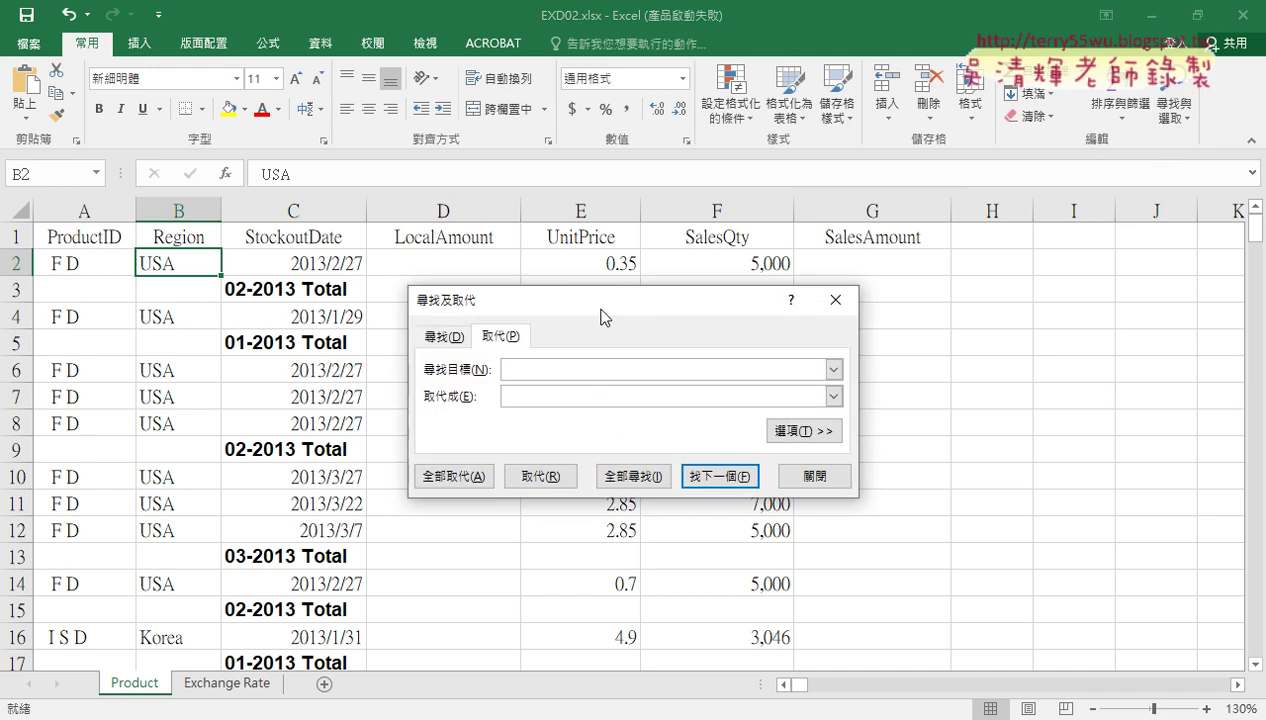
drag(572, 300, 570, 149)
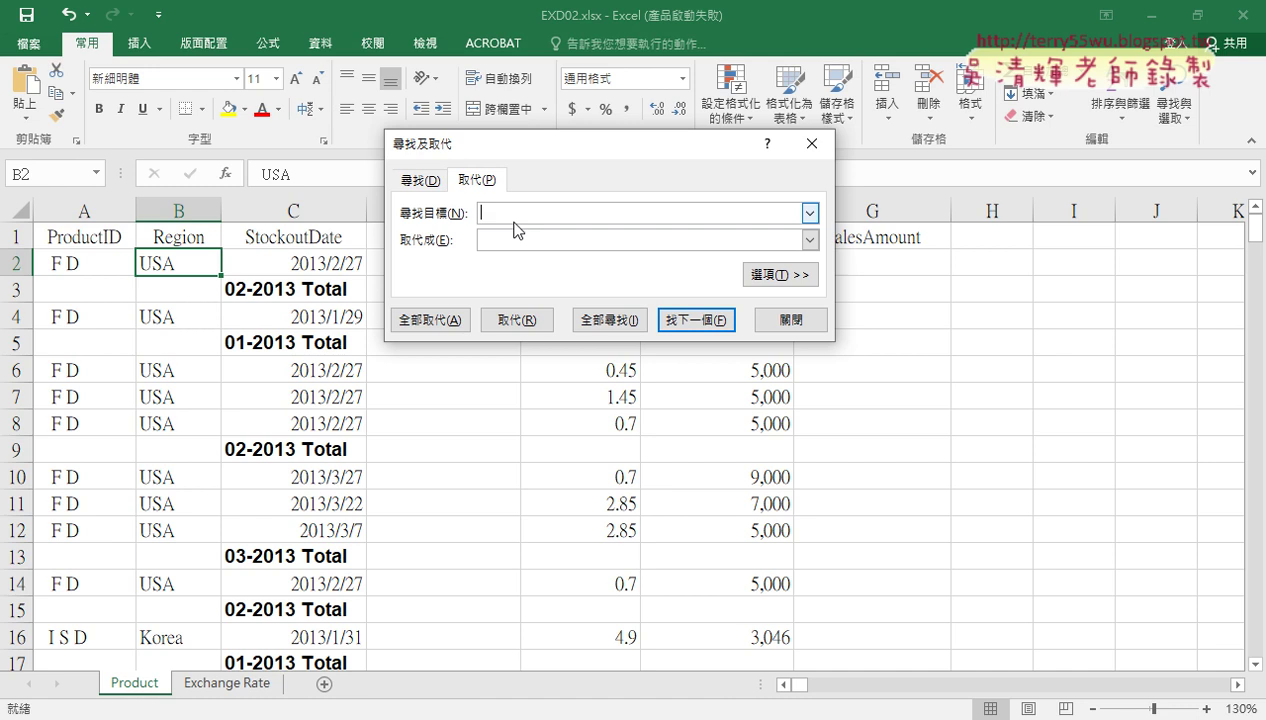
text(USA)
key(Tab)
text(AS)
text(U)
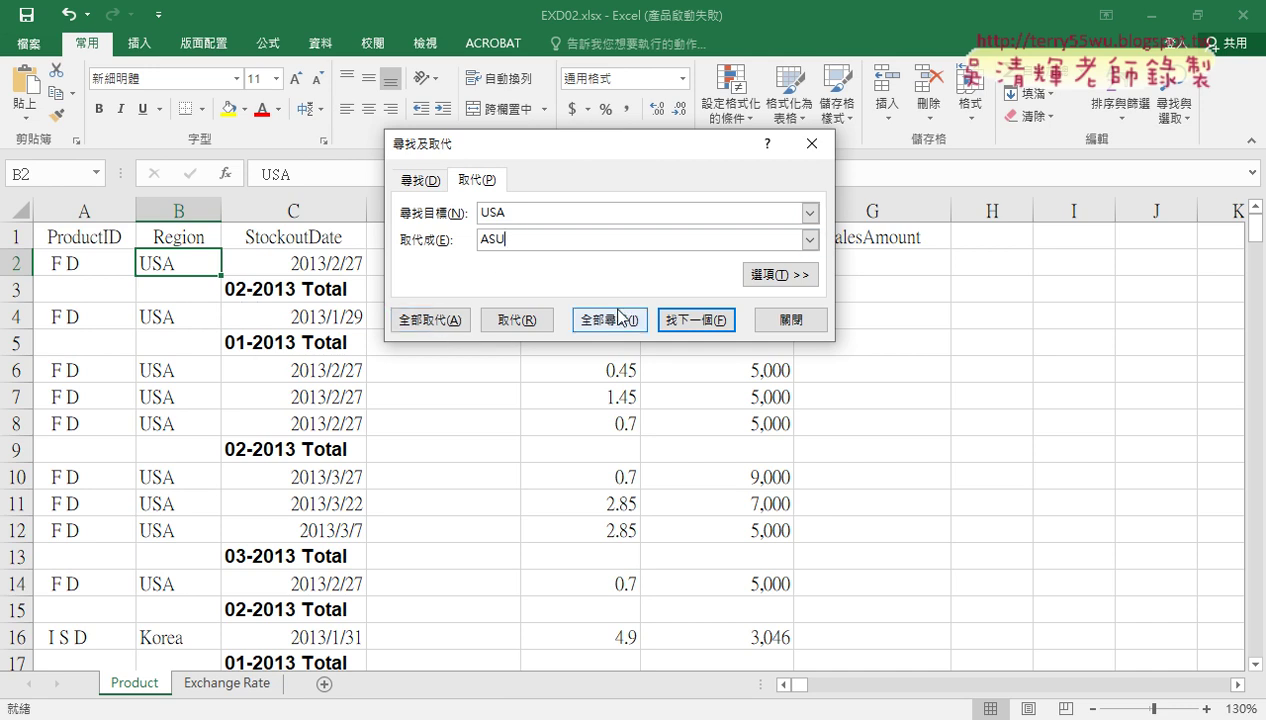
- Replace all USA with ASU, dismiss the completion message, and switch to the exam PDF
click(770, 274)
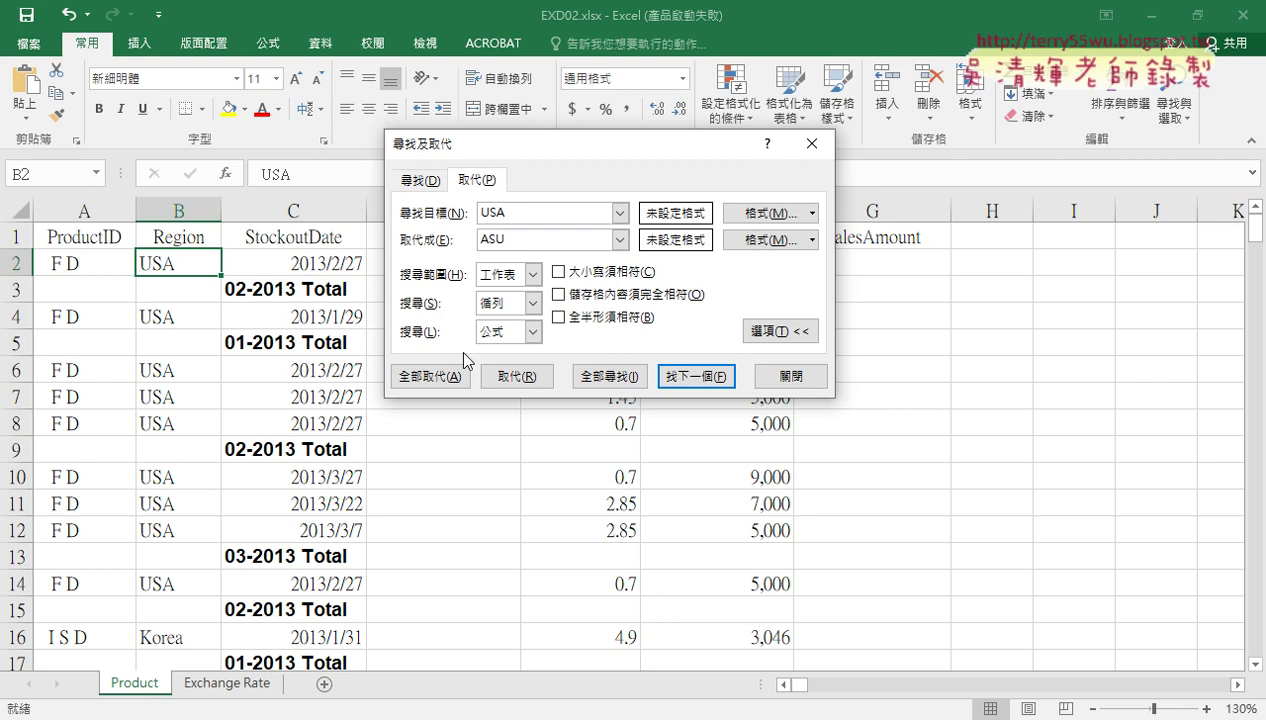
click(438, 378)
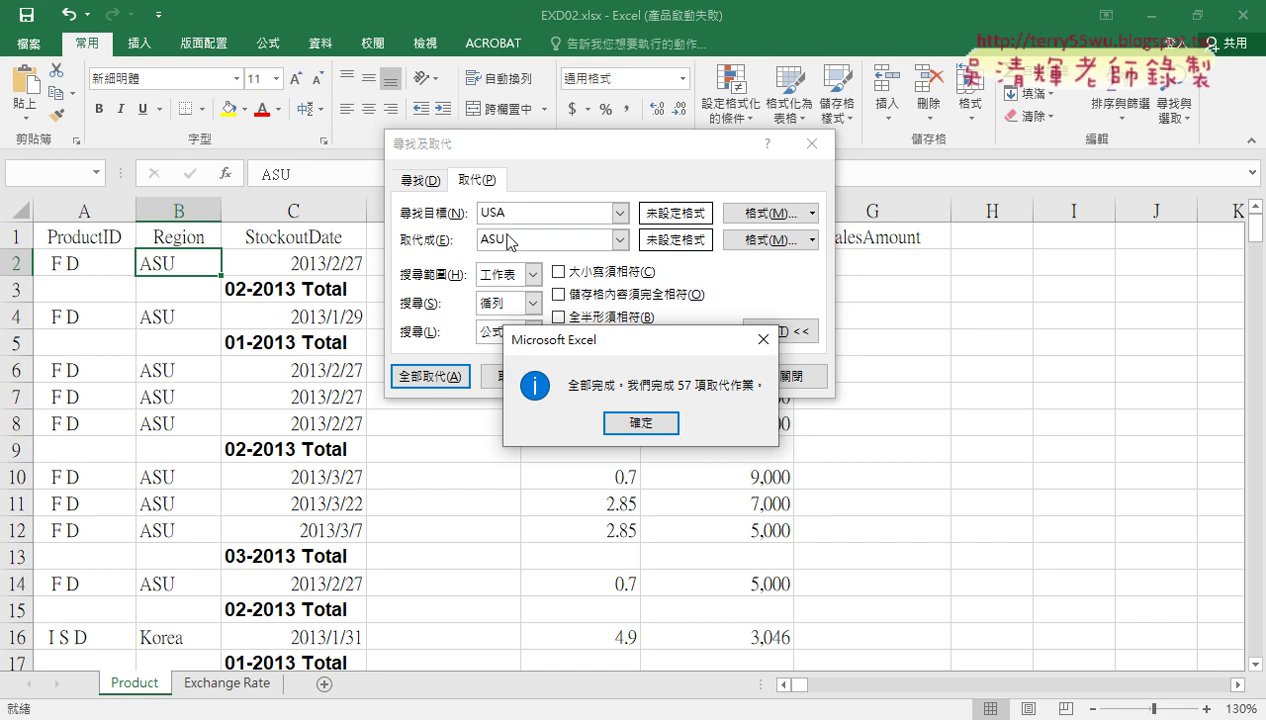
click(620, 420)
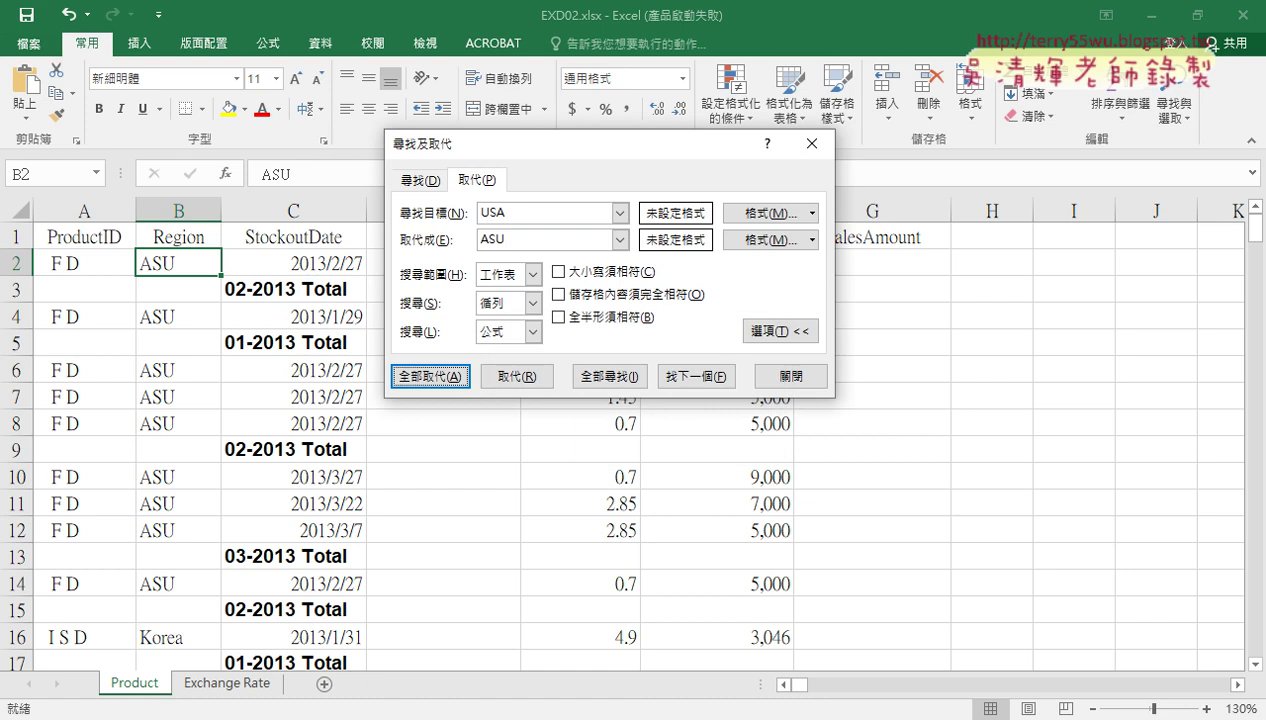
key(alt+Tab)
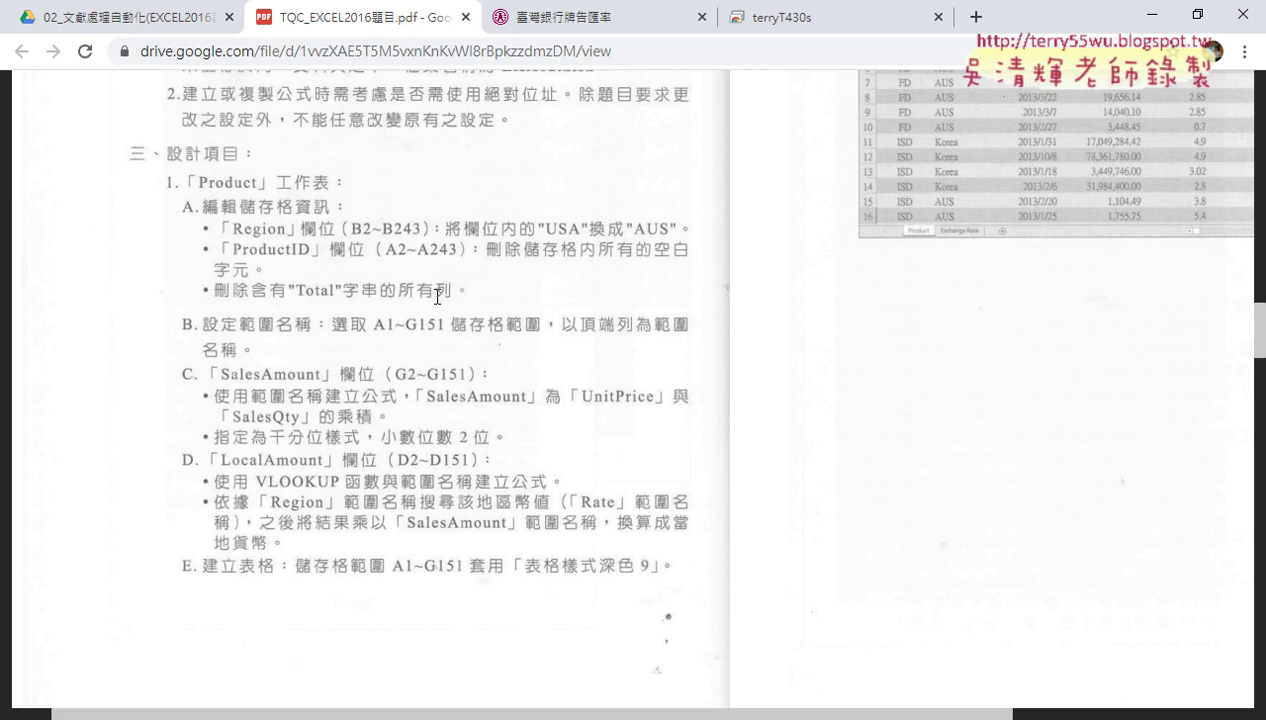
- Hide the browser, close Find and Replace, and select the ProductID column
click(1152, 15)
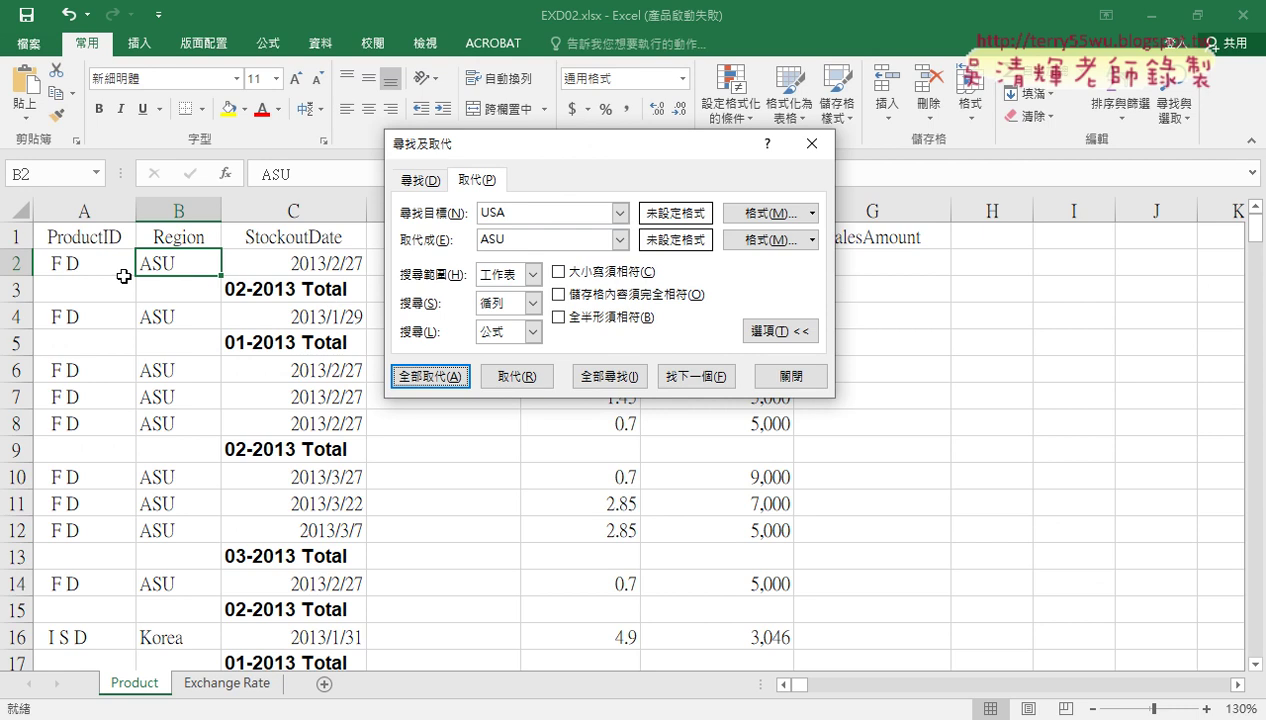
click(797, 376)
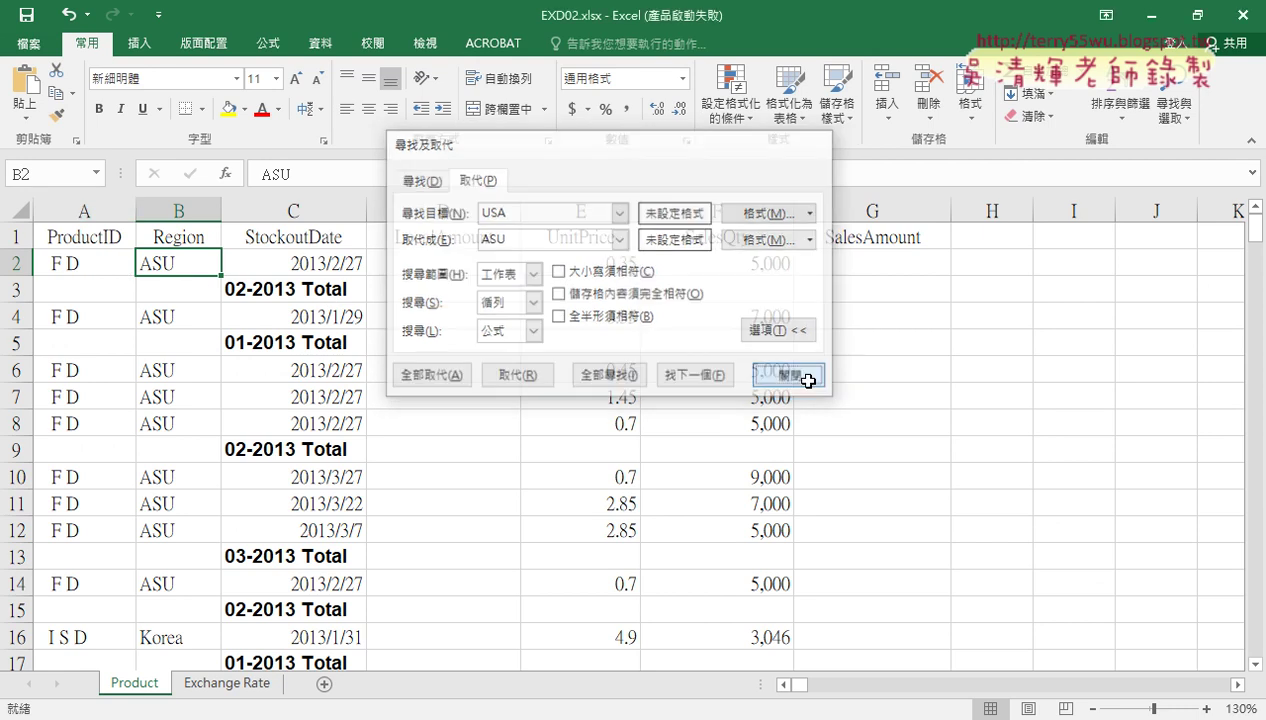
click(73, 210)
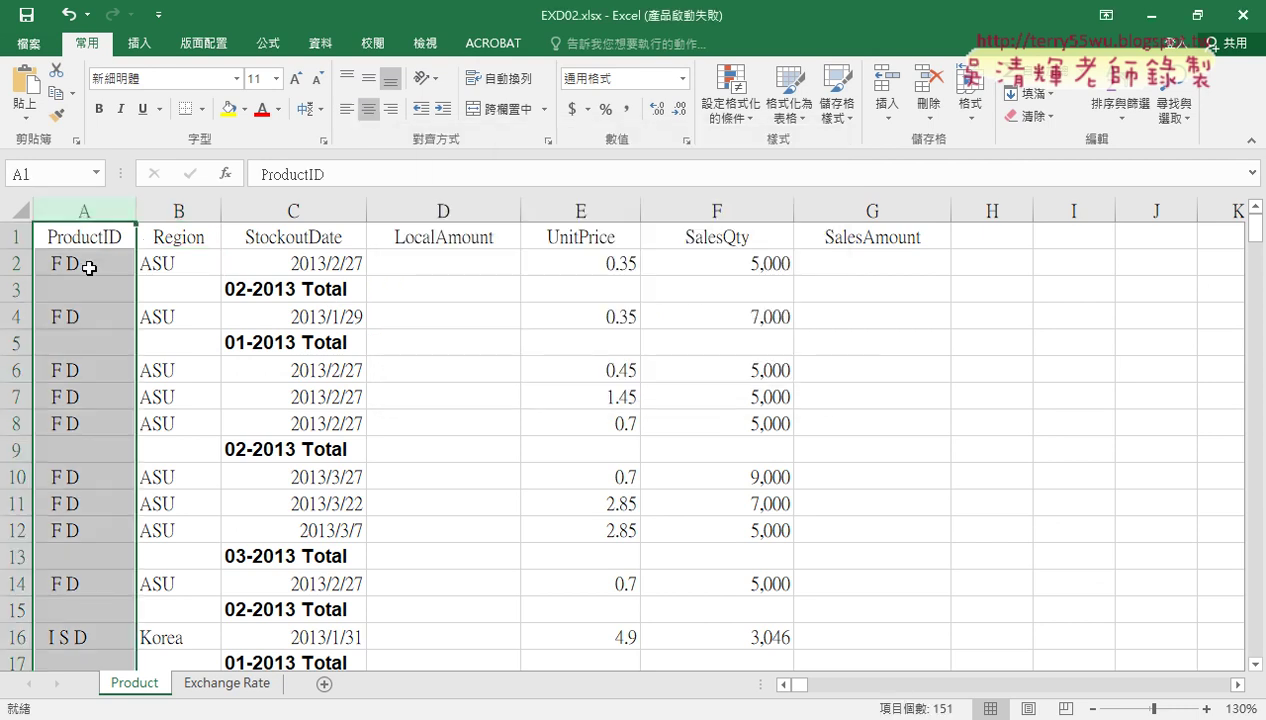
- Change ProductID F D to FD in cells A2 and A4
double_click(67, 262)
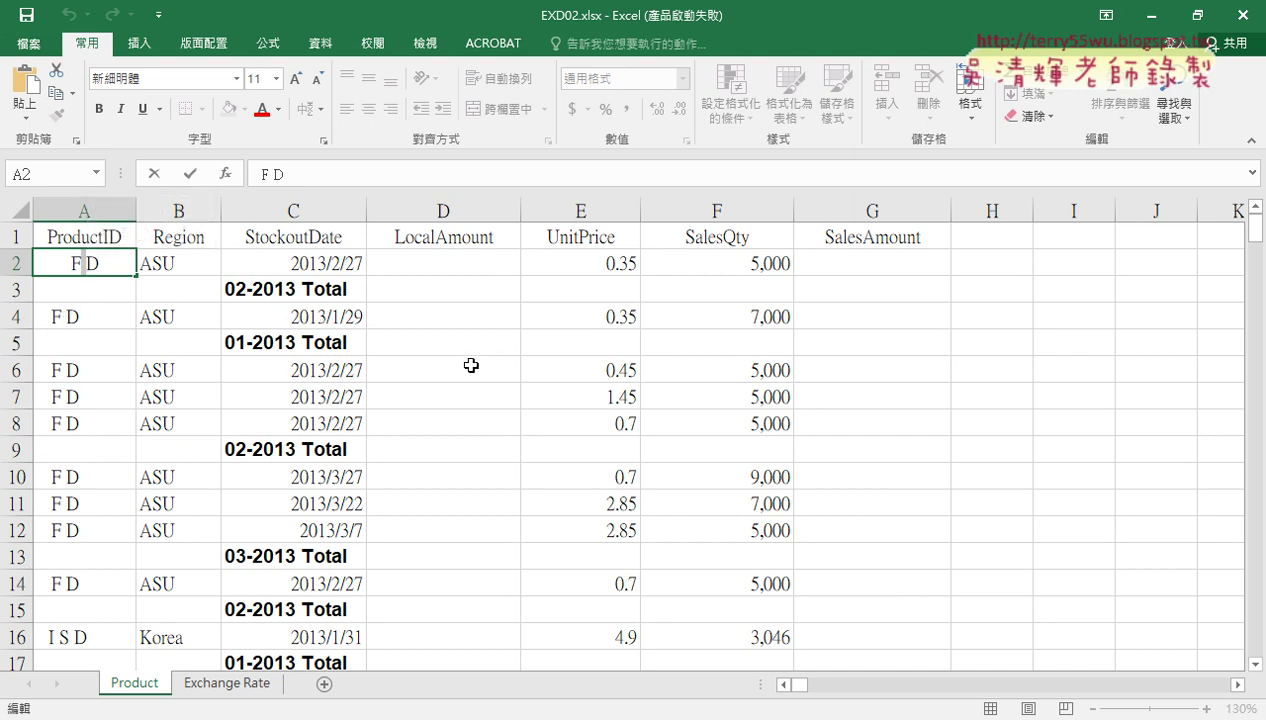
key(BackSpace)
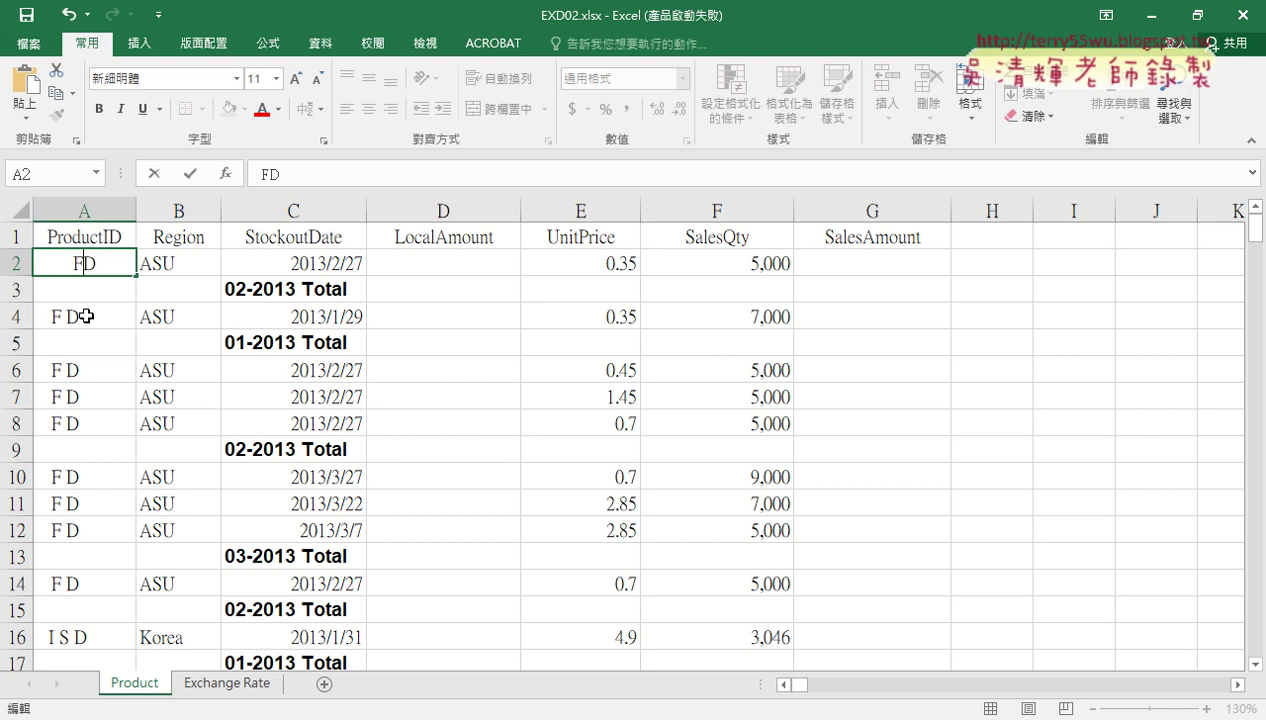
click(76, 316)
double_click(77, 316)
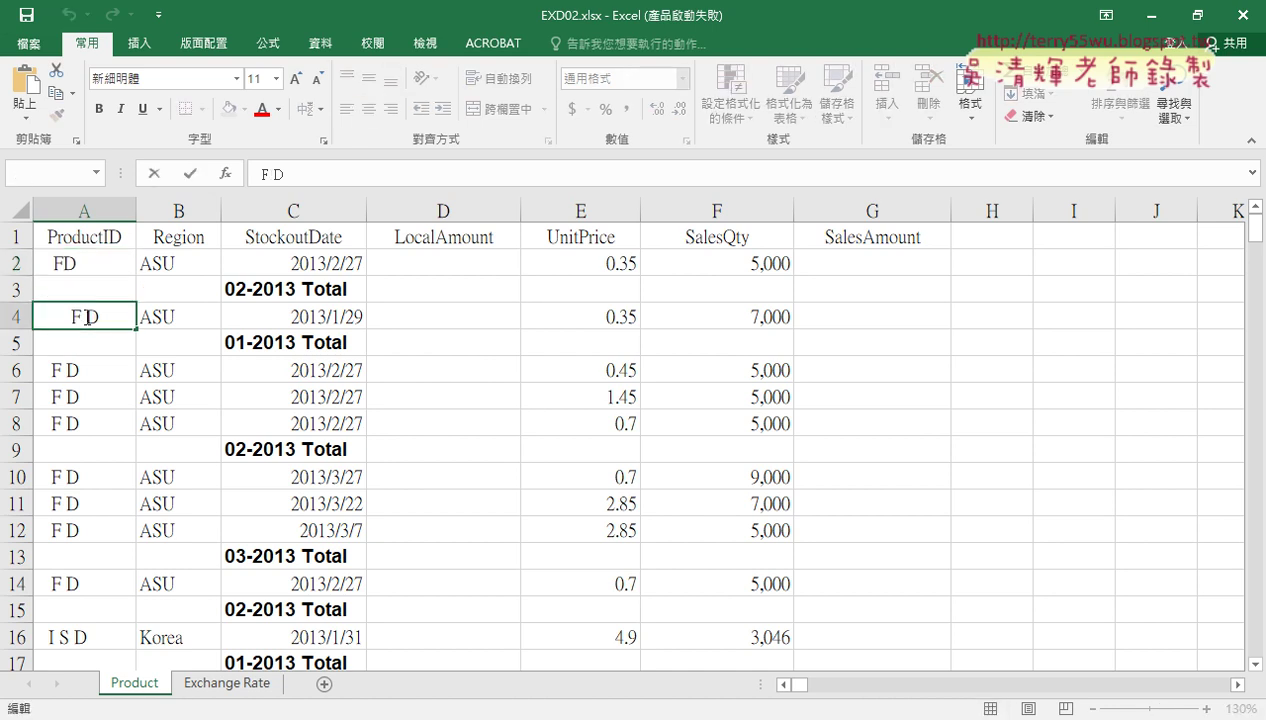
key(BackSpace)
click(130, 368)
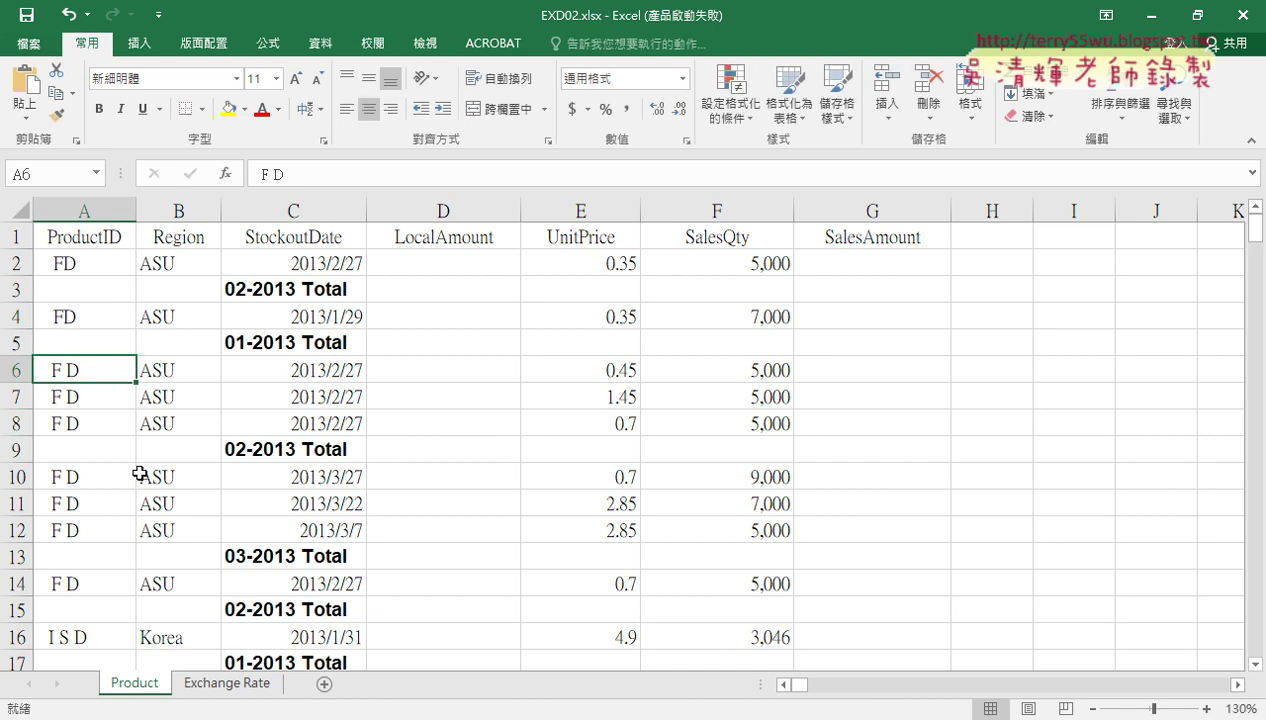
click(106, 208)
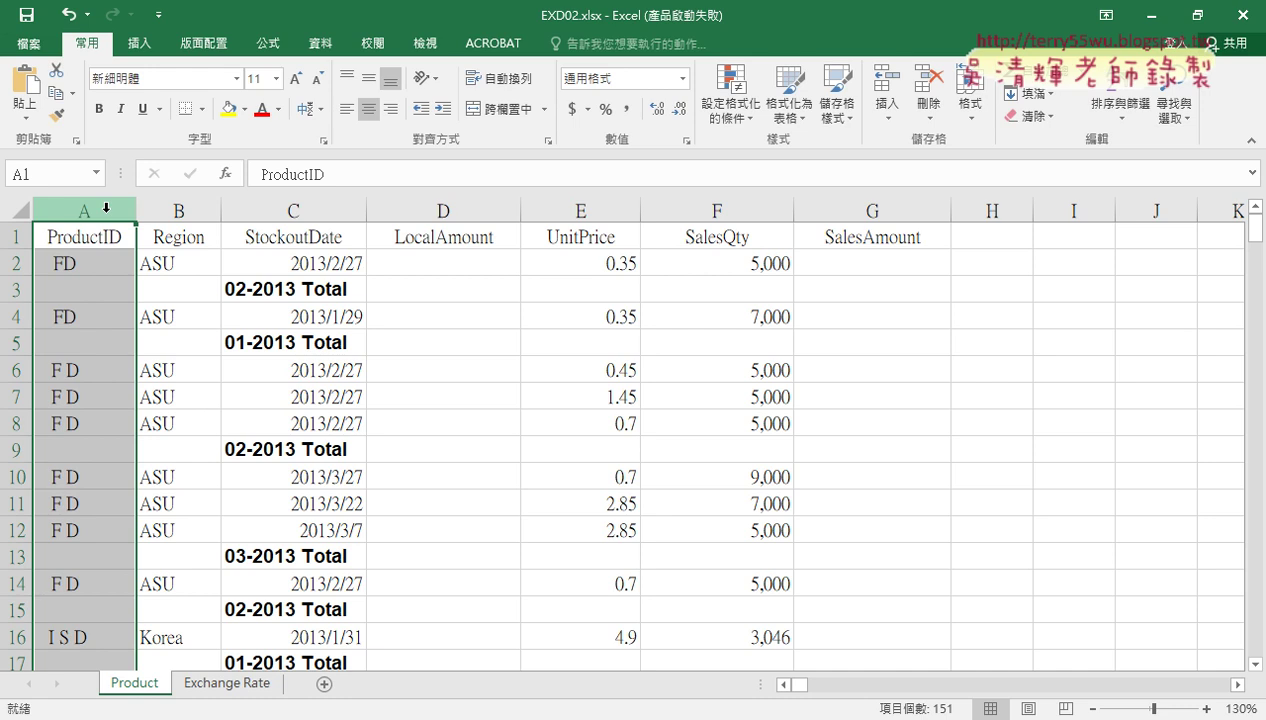
- Open Replace for column A and clear the old USA and ASU search and replacement text
click(1174, 110)
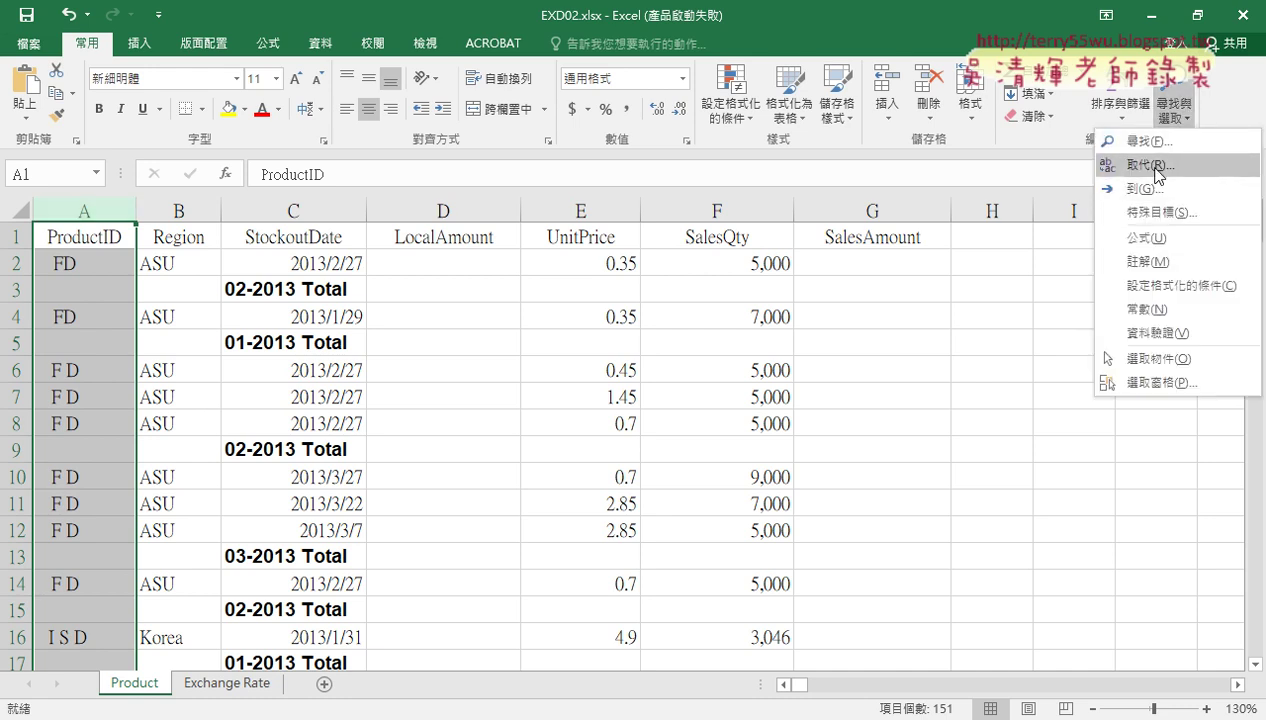
click(1150, 164)
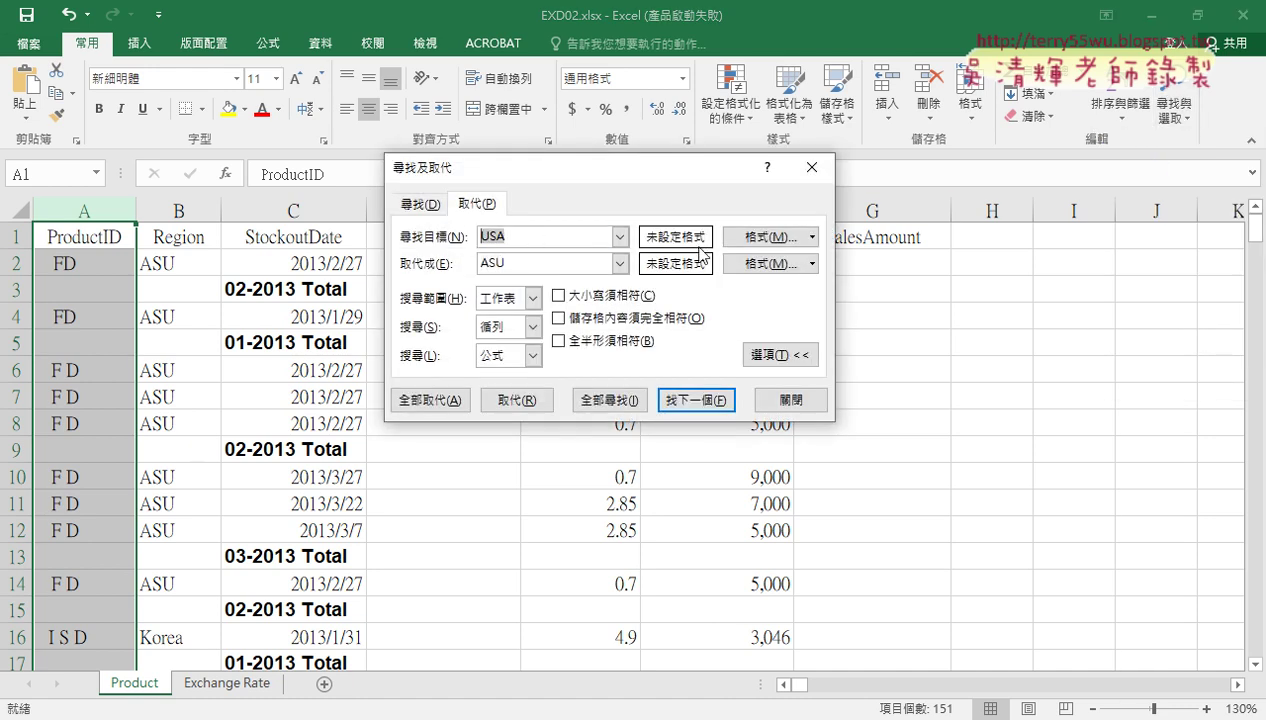
key(BackSpace)
click(780, 355)
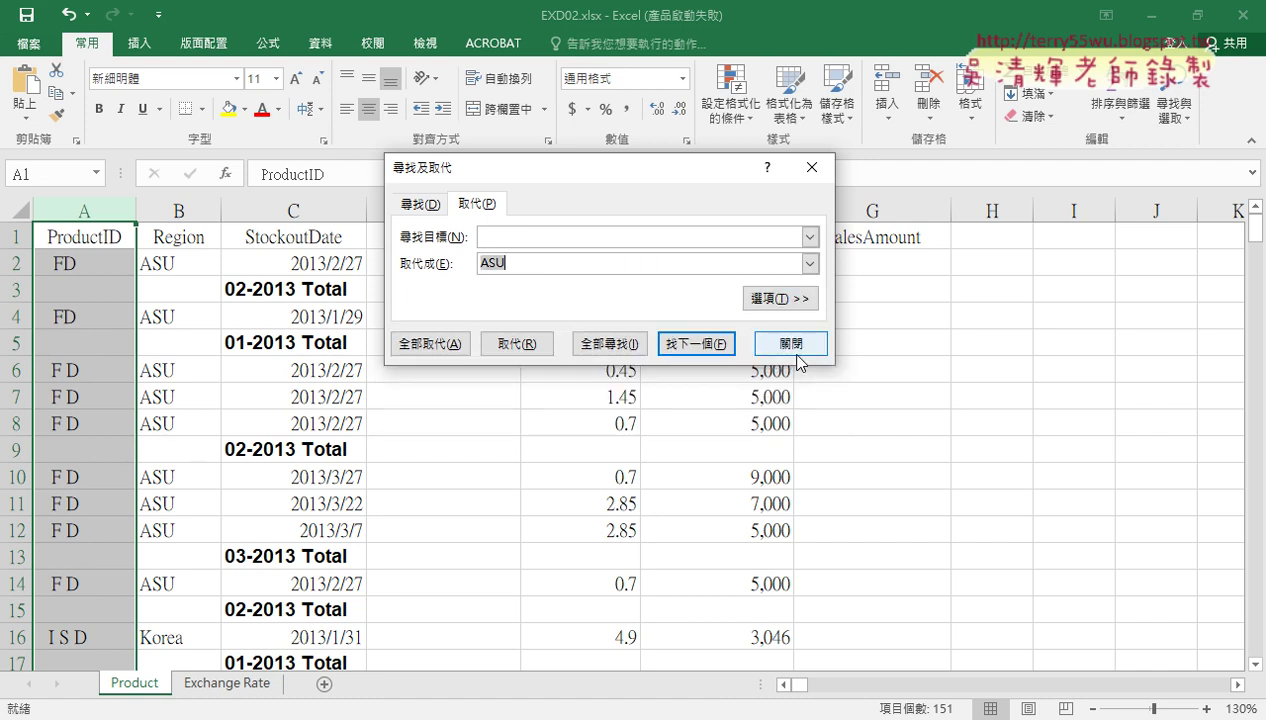
key(BackSpace)
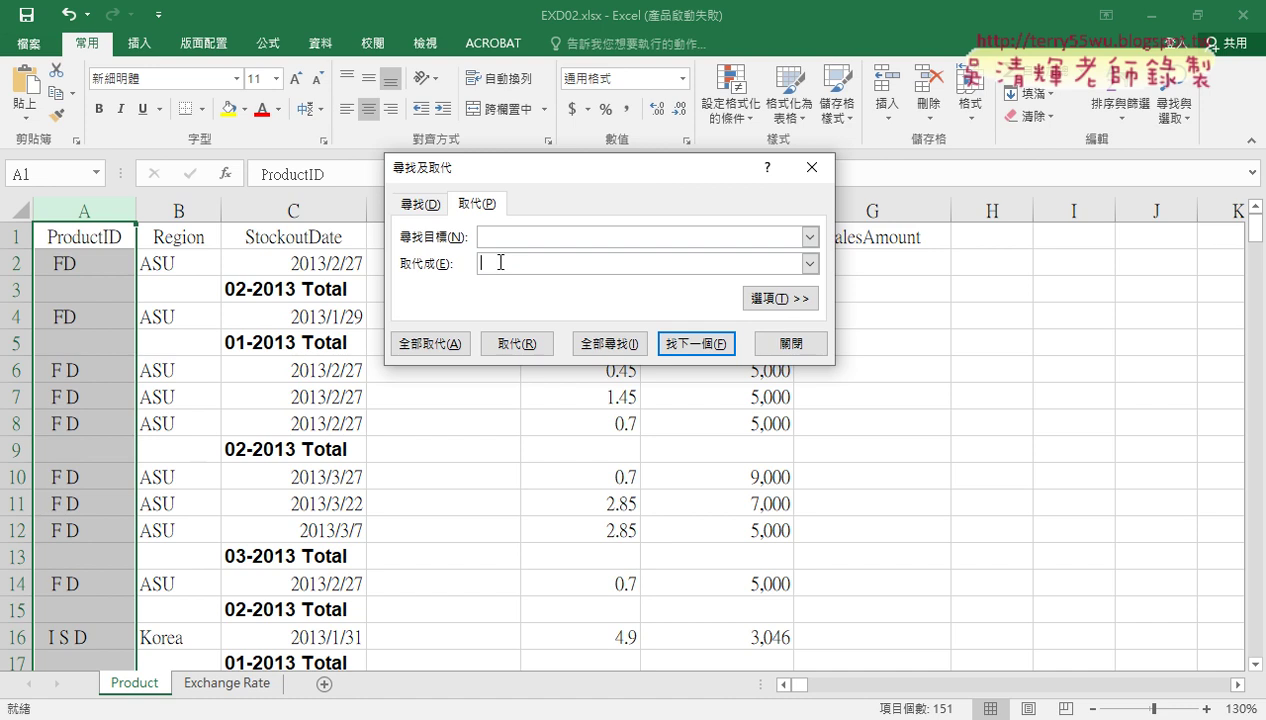
click(496, 236)
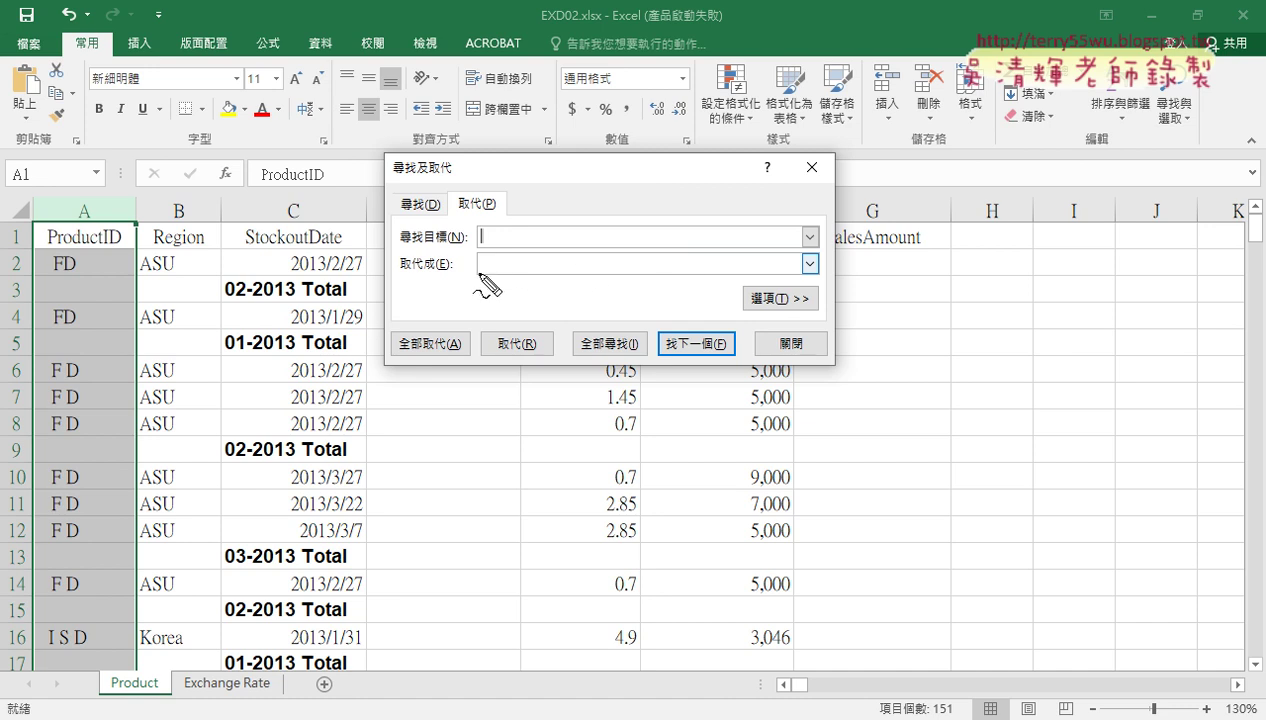
- Replace every space in ProductID with nothing (1348 replacements), then select Total cells in column C
drag(486, 248, 489, 251)
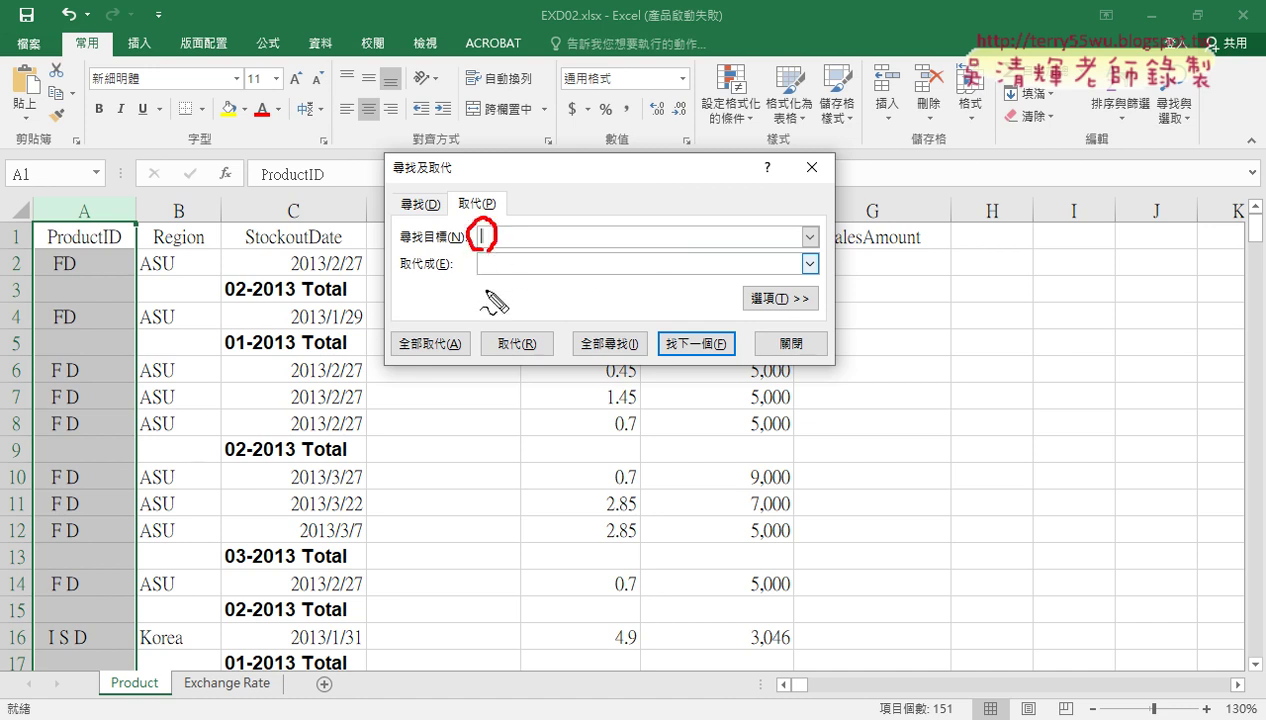
key(Escape)
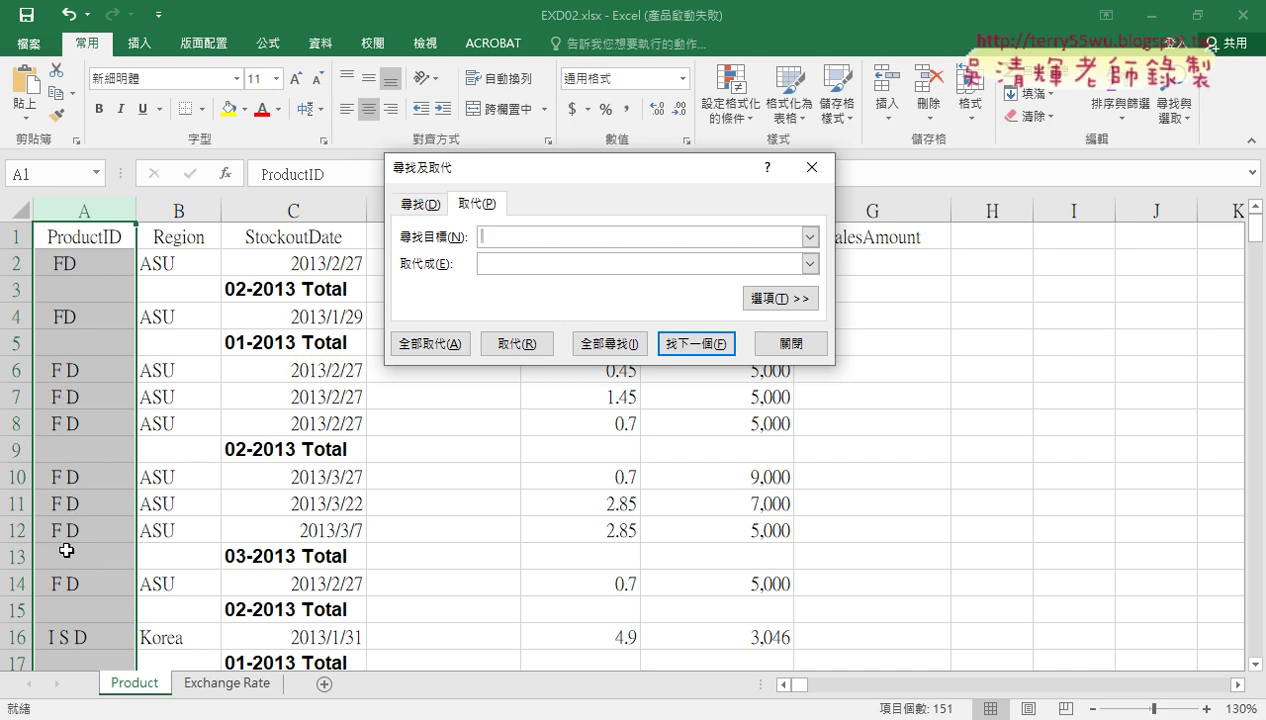
click(430, 344)
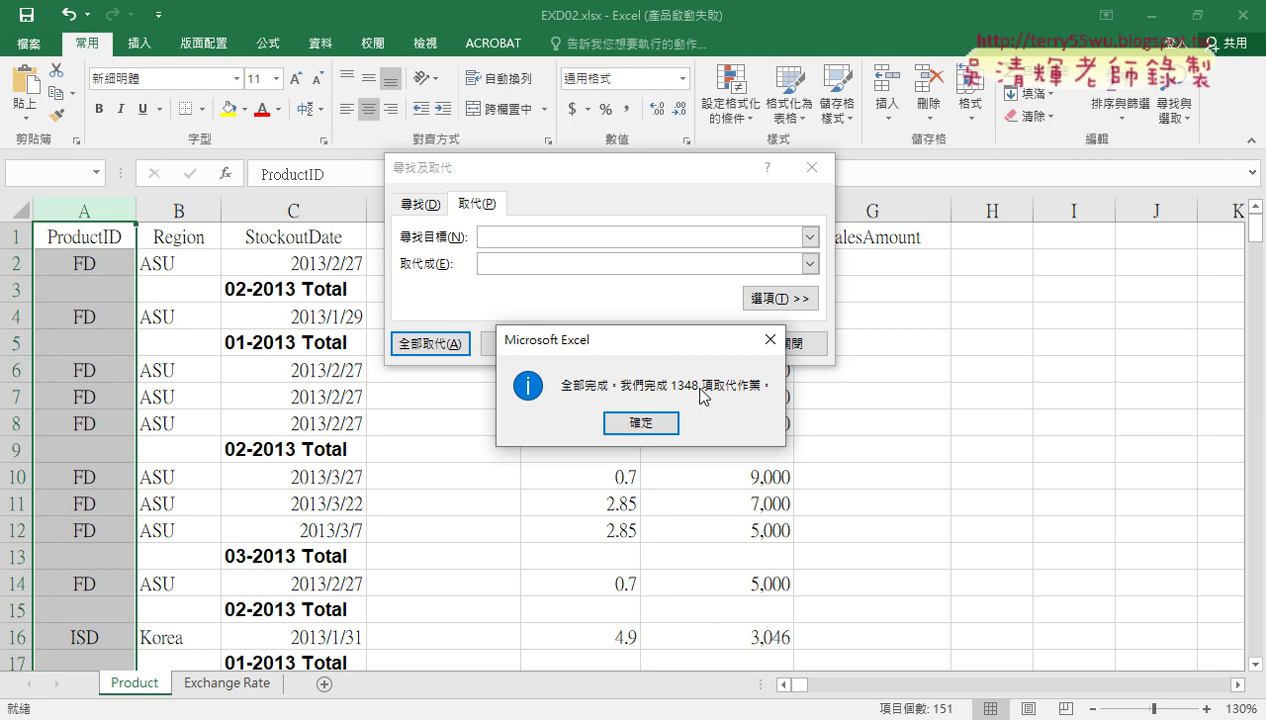
click(640, 423)
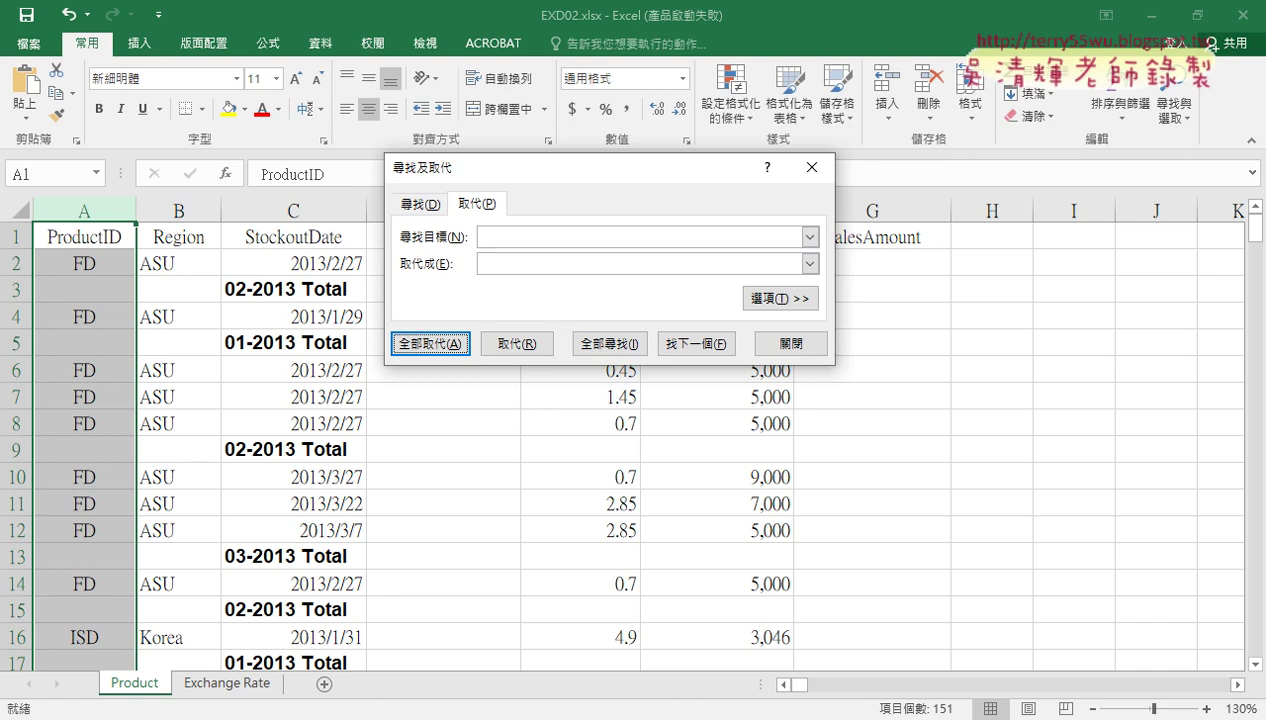
click(805, 343)
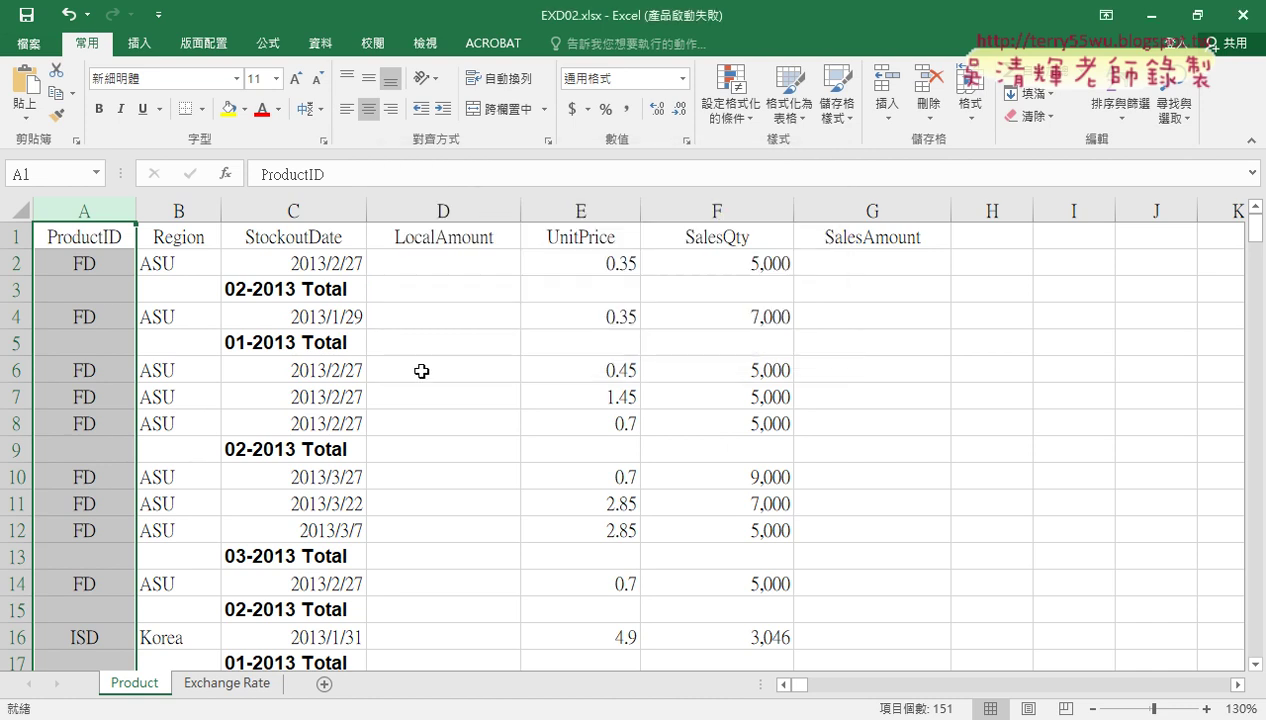
click(325, 288)
click(226, 608)
- Check the exam PDF's Product sheet tasks, then minimize the browser back to Excel
key(alt+Tab)
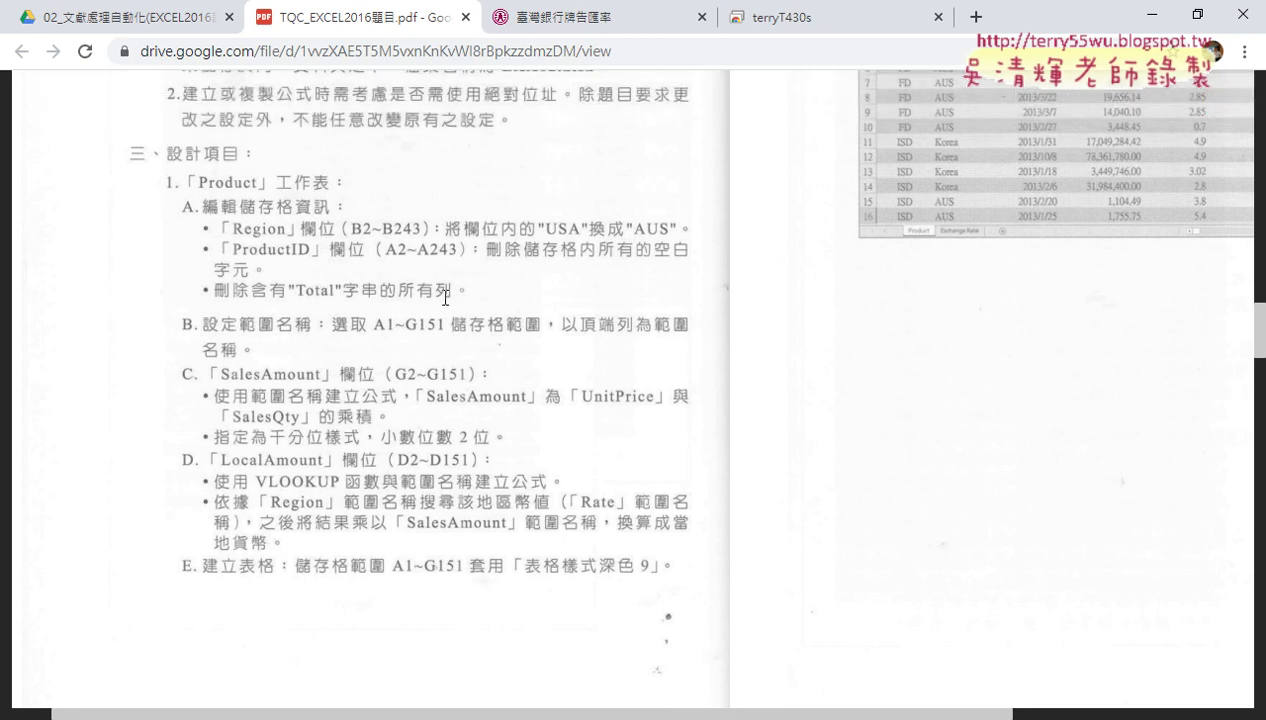
click(1155, 25)
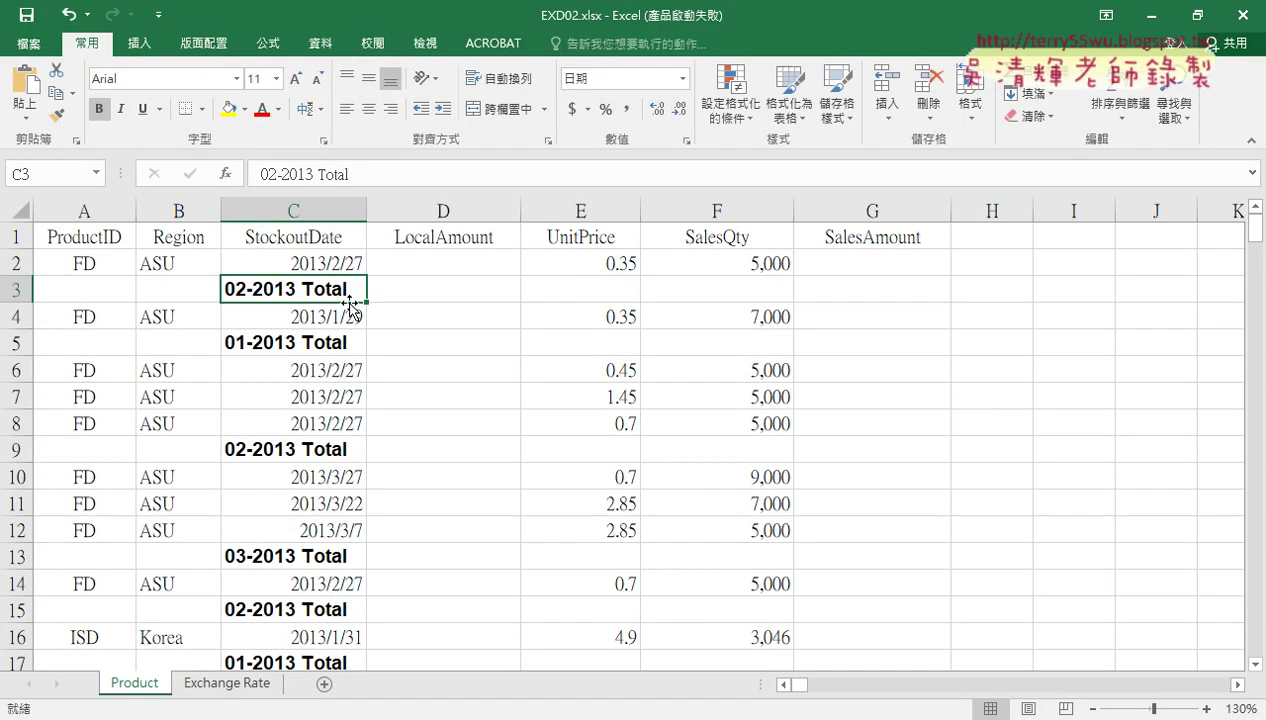
- Browse the sheet, selecting Total subtotal cells such as C24, C26, C28, C5 and C3
scroll(340, 310, down, 2)
scroll(335, 305, down, 3)
scroll(330, 300, down, 2)
click(323, 289)
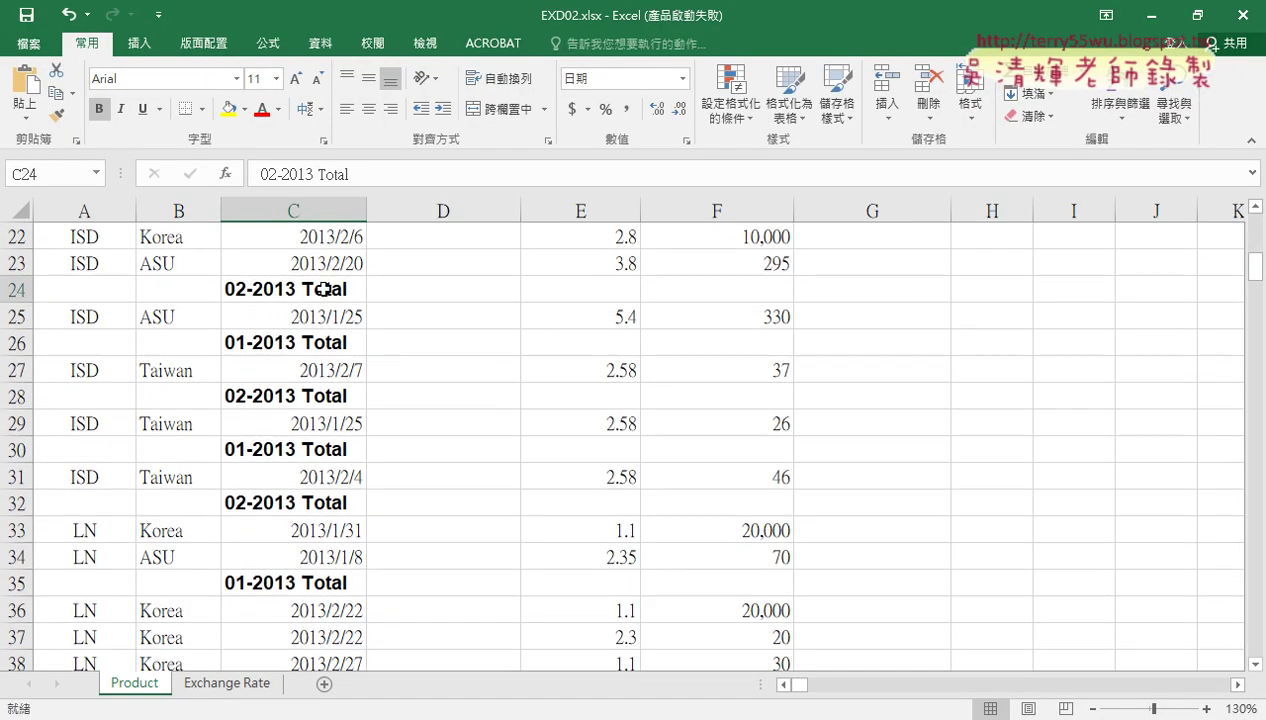
click(316, 341)
click(317, 394)
scroll(318, 396, down, 5)
scroll(321, 397, down, 4)
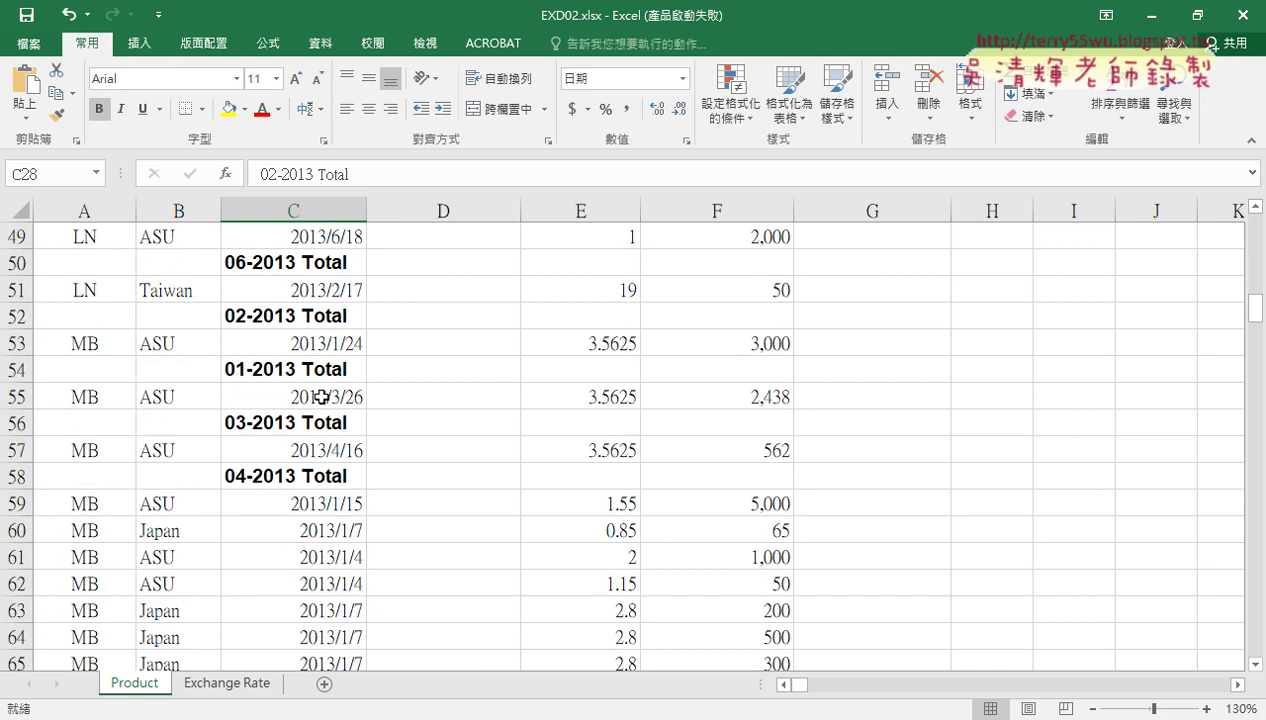
scroll(321, 397, down, 8)
scroll(320, 397, down, 4)
scroll(318, 396, up, 12)
scroll(315, 395, up, 6)
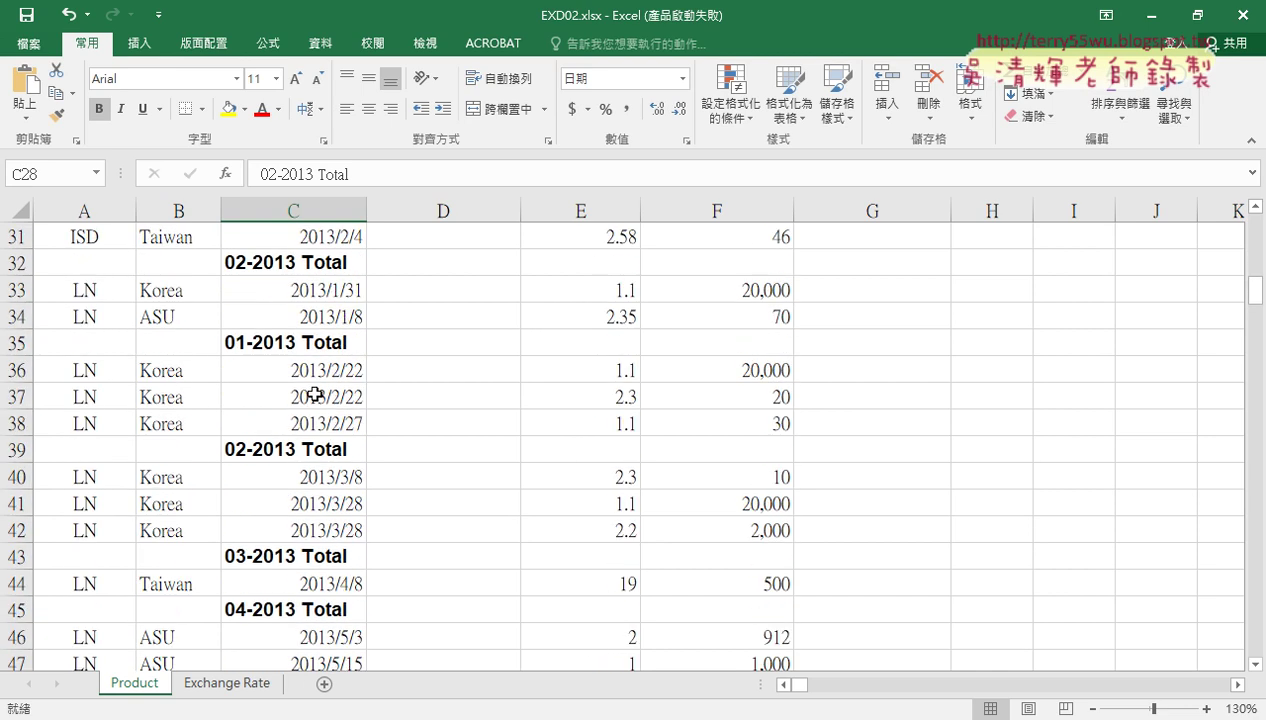
scroll(315, 395, up, 10)
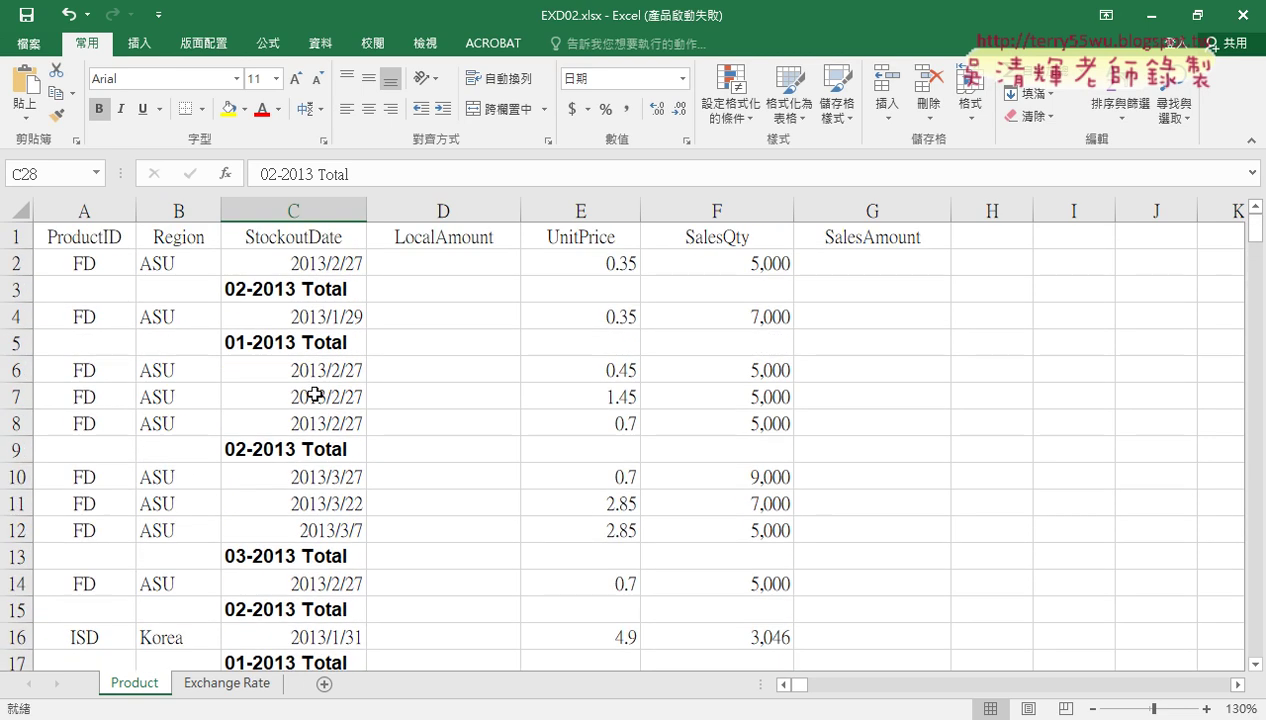
click(296, 334)
click(293, 289)
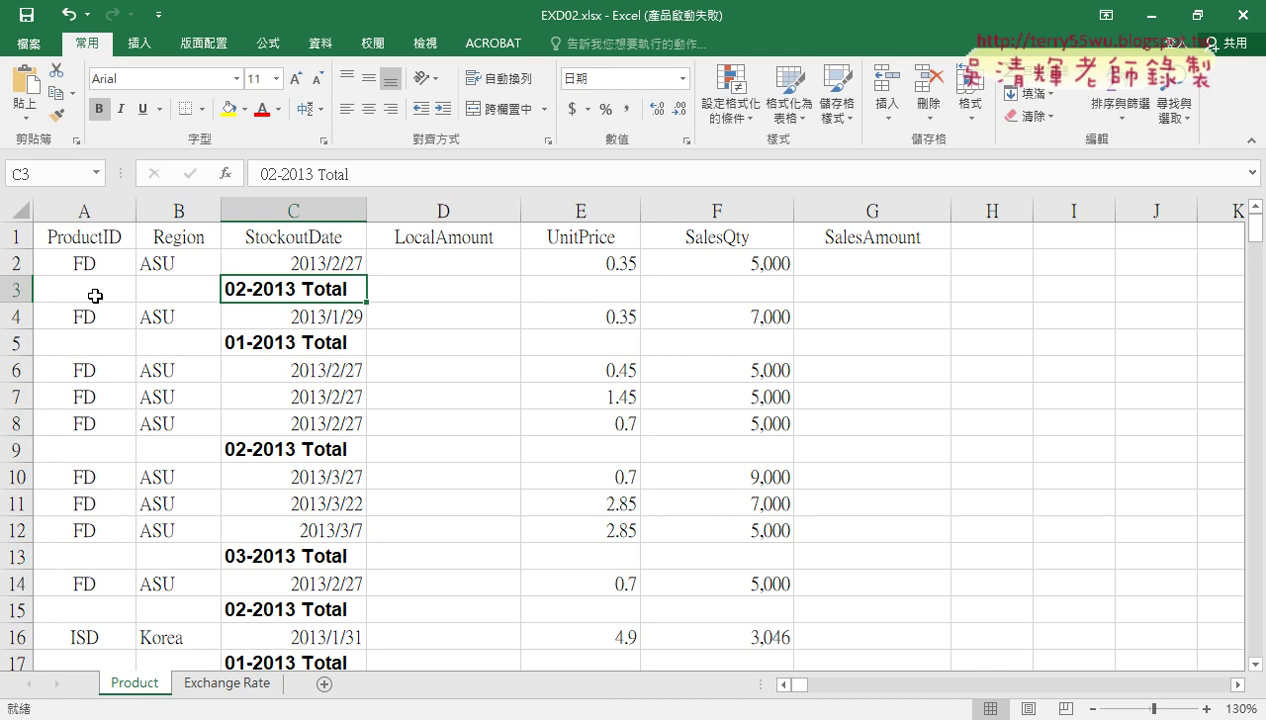
- Delete the 02-2013 Total row 3, then select the 01-2013 Total row without deleting it
click(18, 288)
right_click(206, 290)
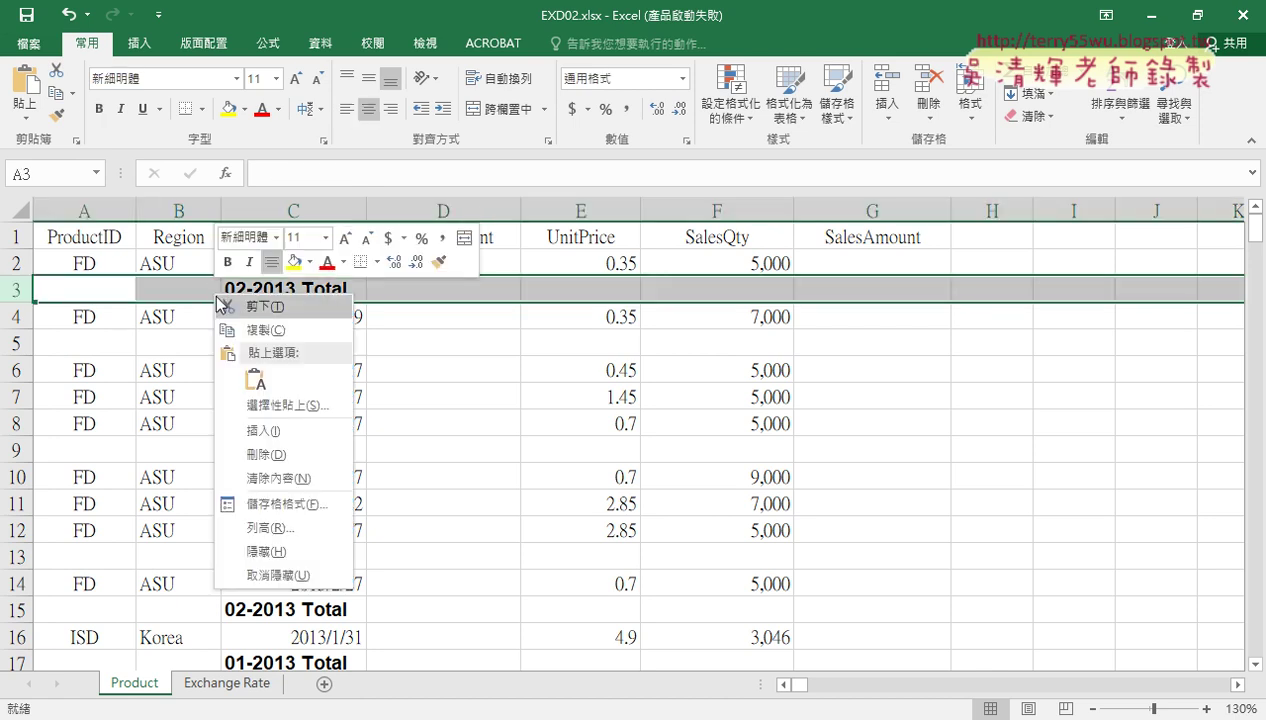
click(283, 455)
click(8, 316)
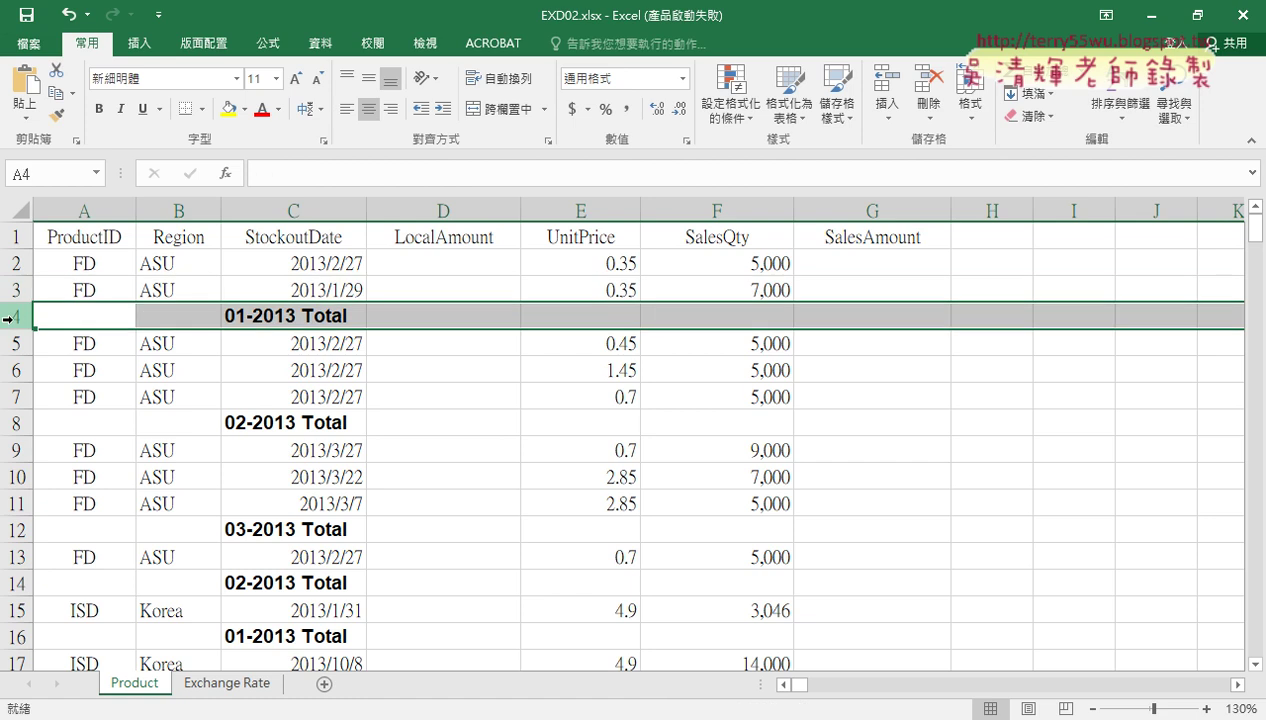
right_click(251, 316)
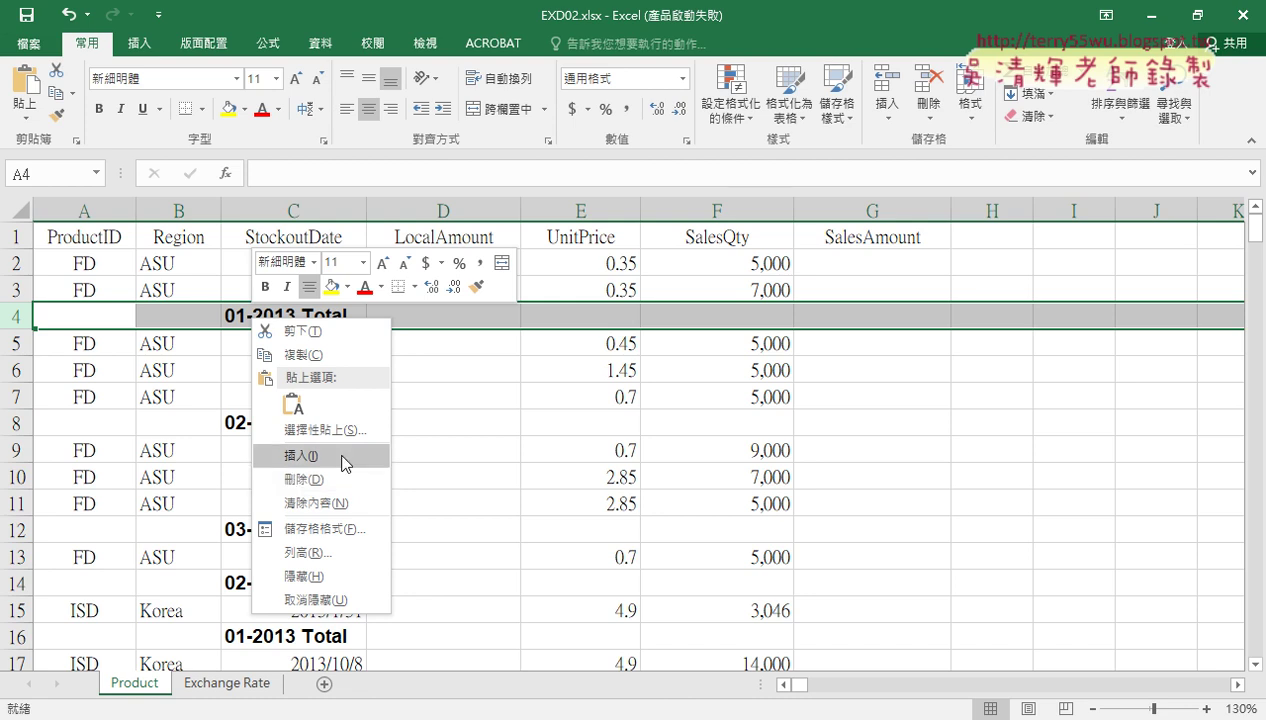
key(Escape)
- Pick out the word Total inside the 01-2013 Total cell, leaving its text unchanged
double_click(318, 316)
drag(301, 316, 350, 316)
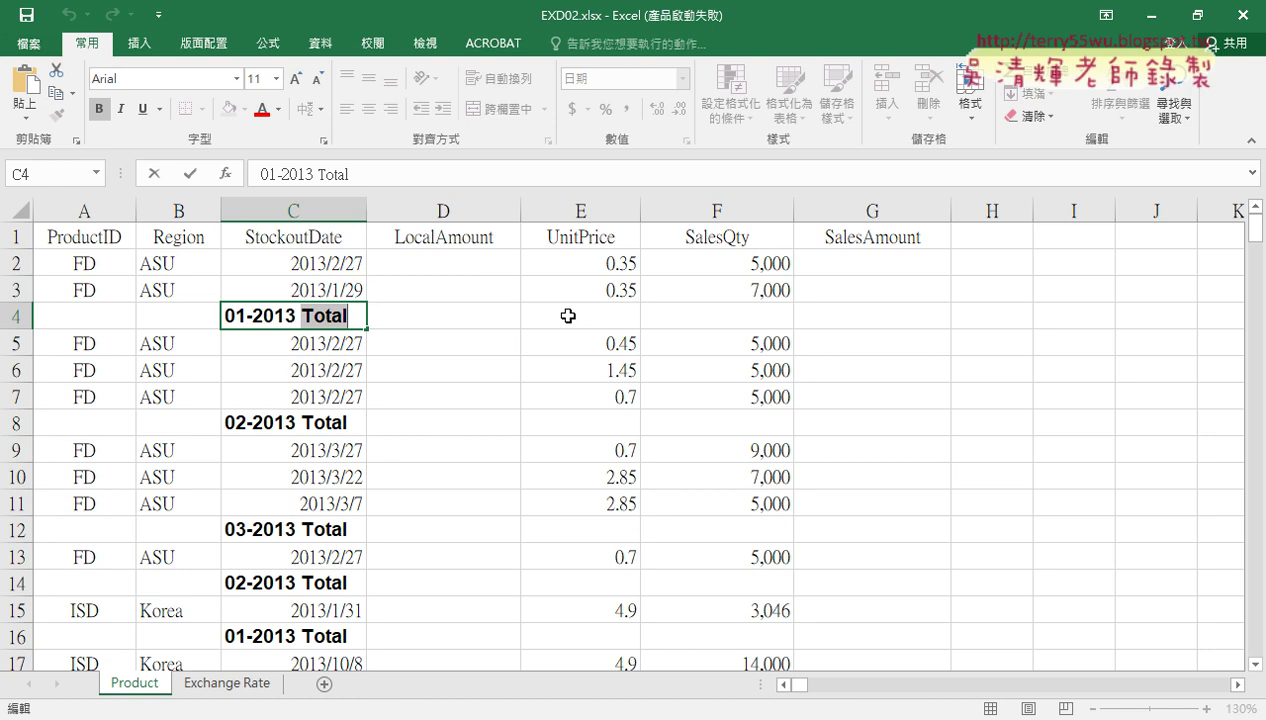
click(508, 289)
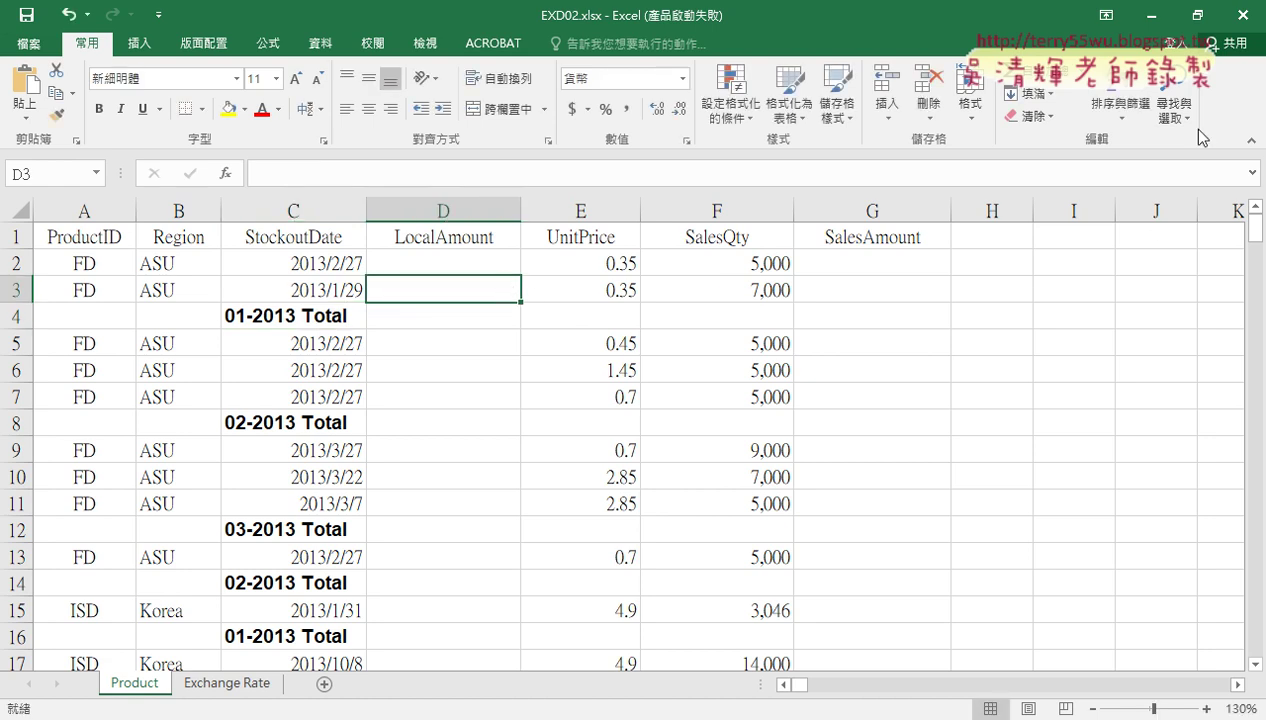
- Open the Find window, move it off the data, and paste Total as the search term
click(1175, 110)
click(1163, 166)
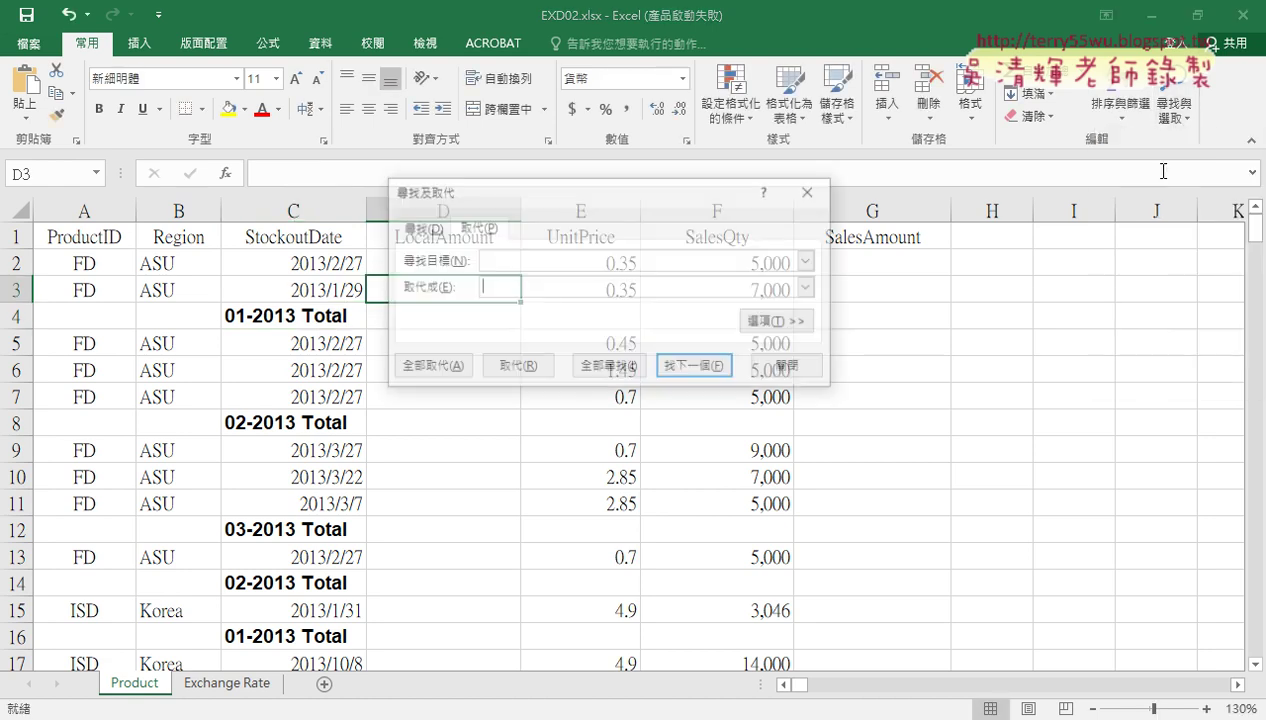
click(811, 191)
click(1172, 110)
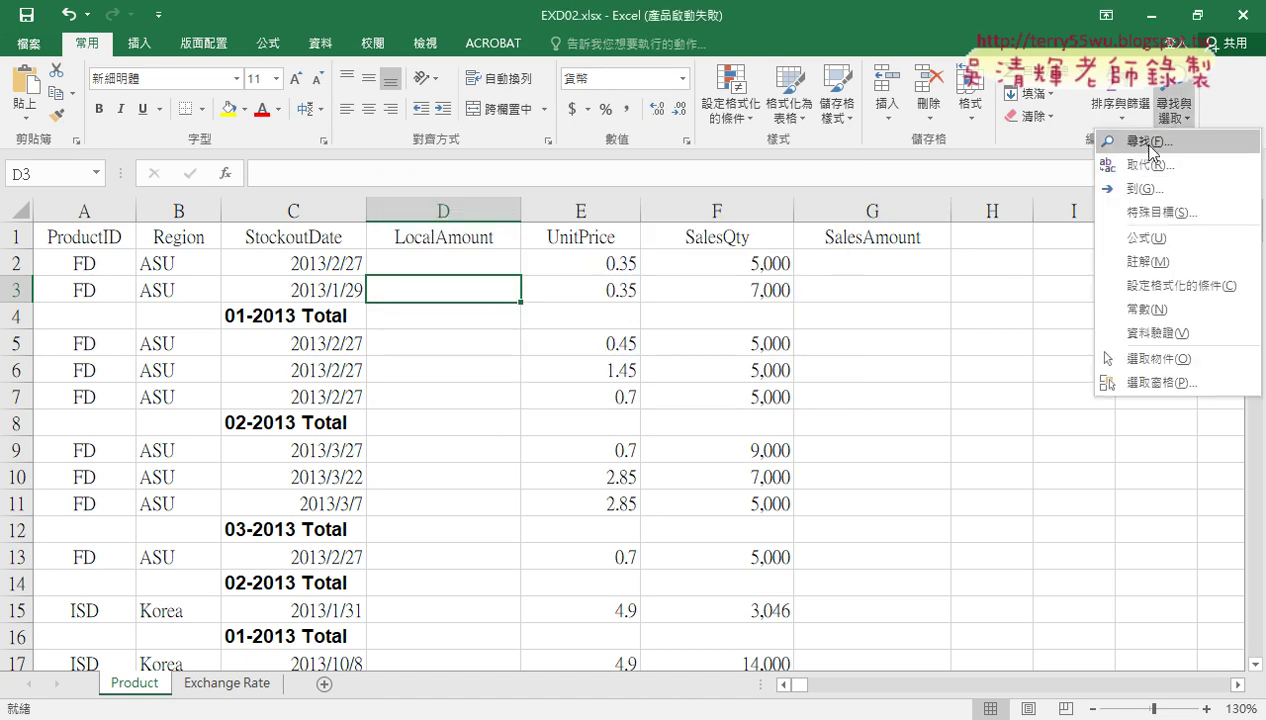
click(1150, 143)
drag(630, 216, 752, 151)
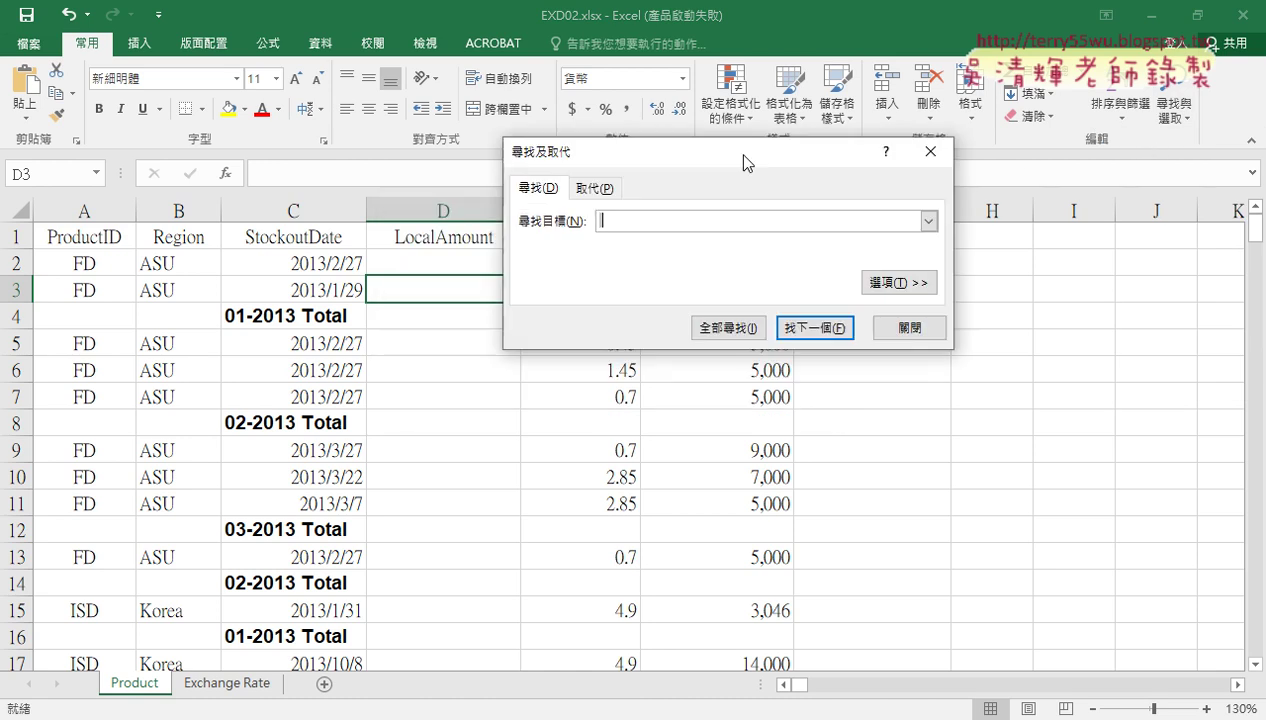
right_click(629, 216)
click(656, 272)
- Find All cells containing Total and enlarge and widen the results list
drag(755, 152, 862, 49)
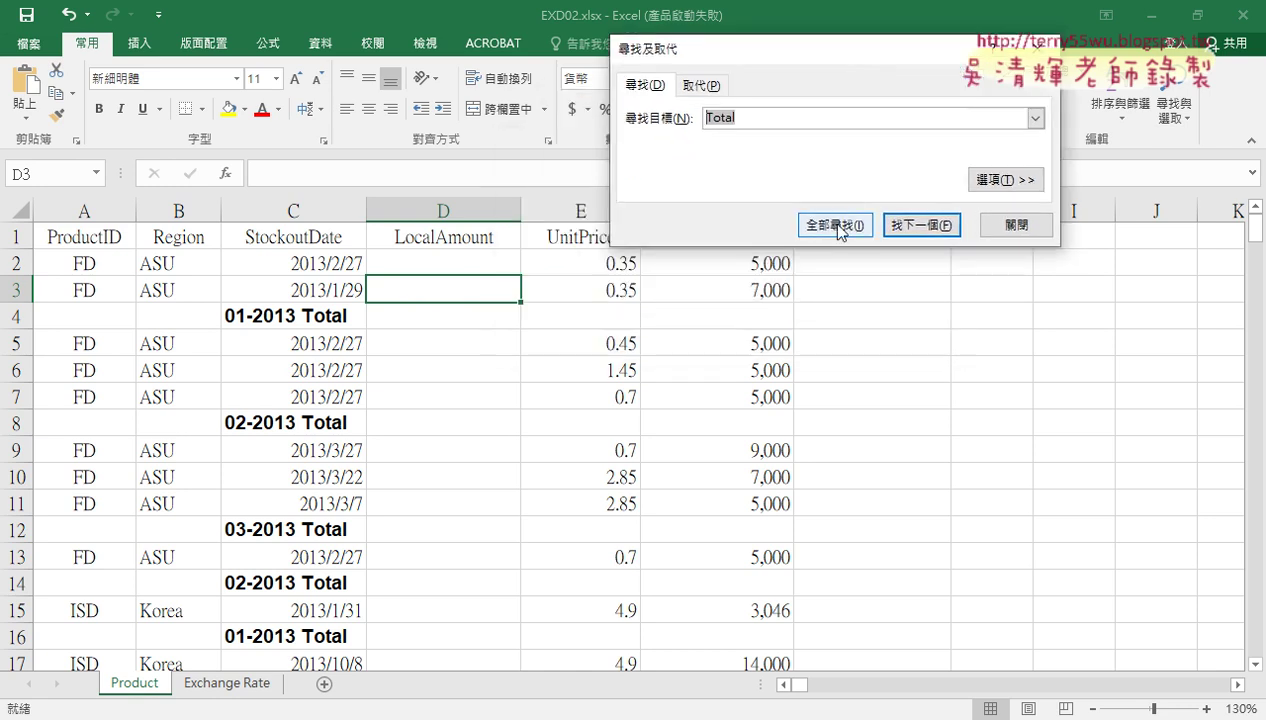
click(712, 88)
click(652, 88)
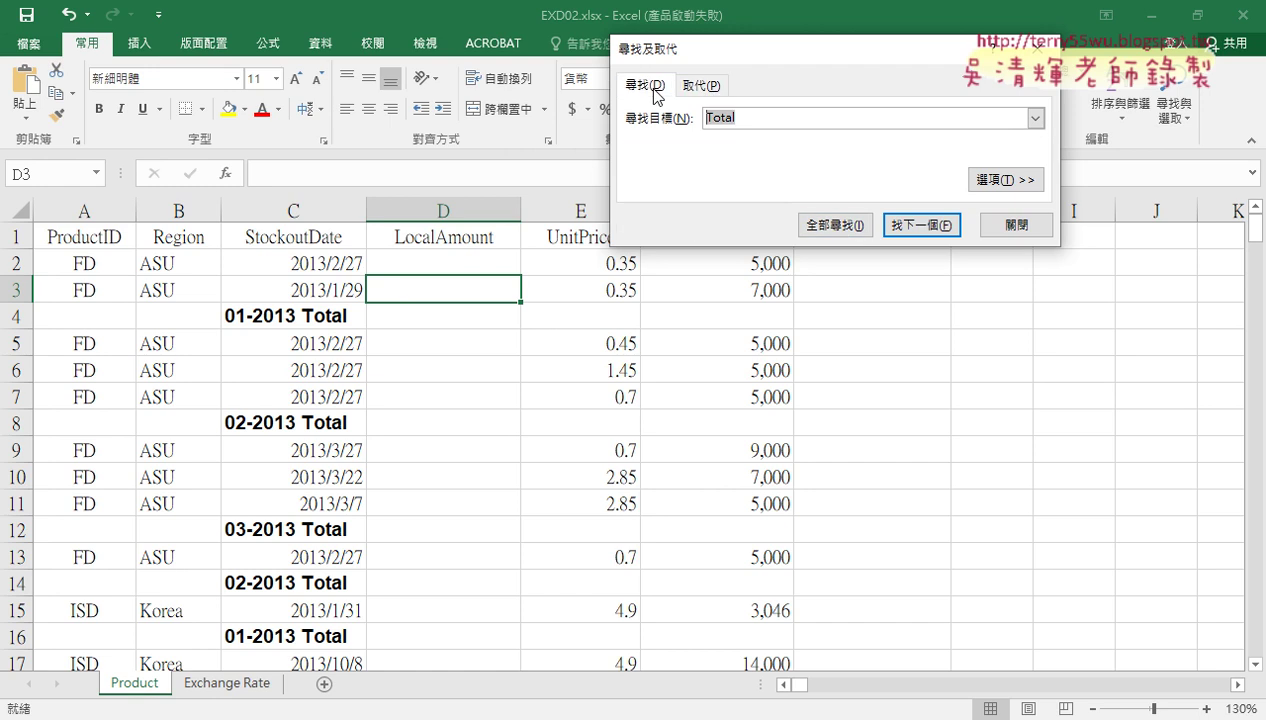
click(700, 86)
click(651, 87)
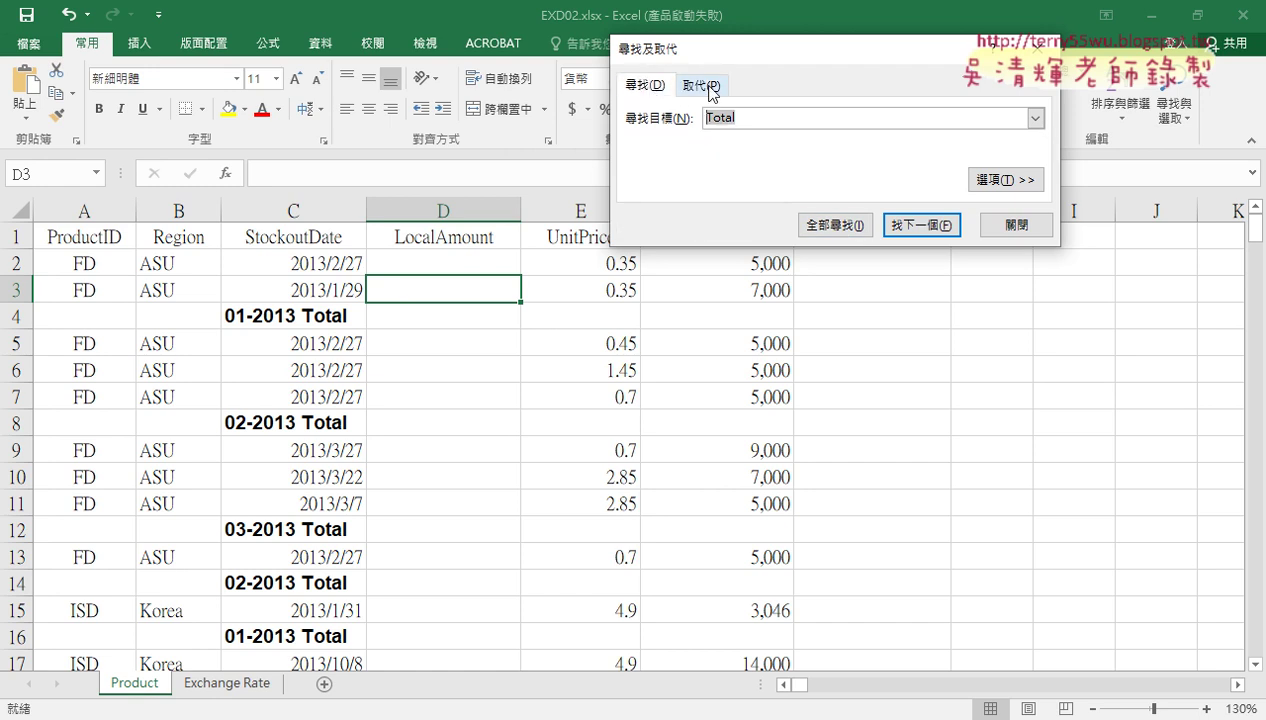
click(835, 225)
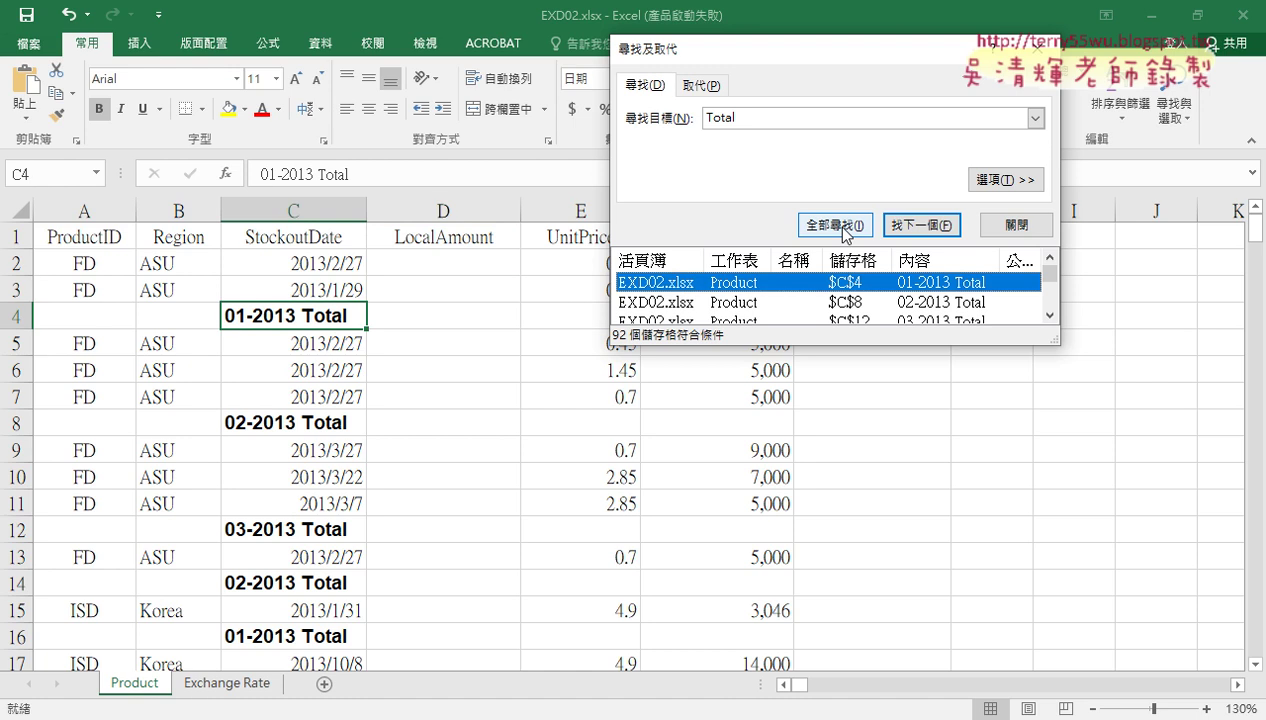
drag(827, 344, 836, 670)
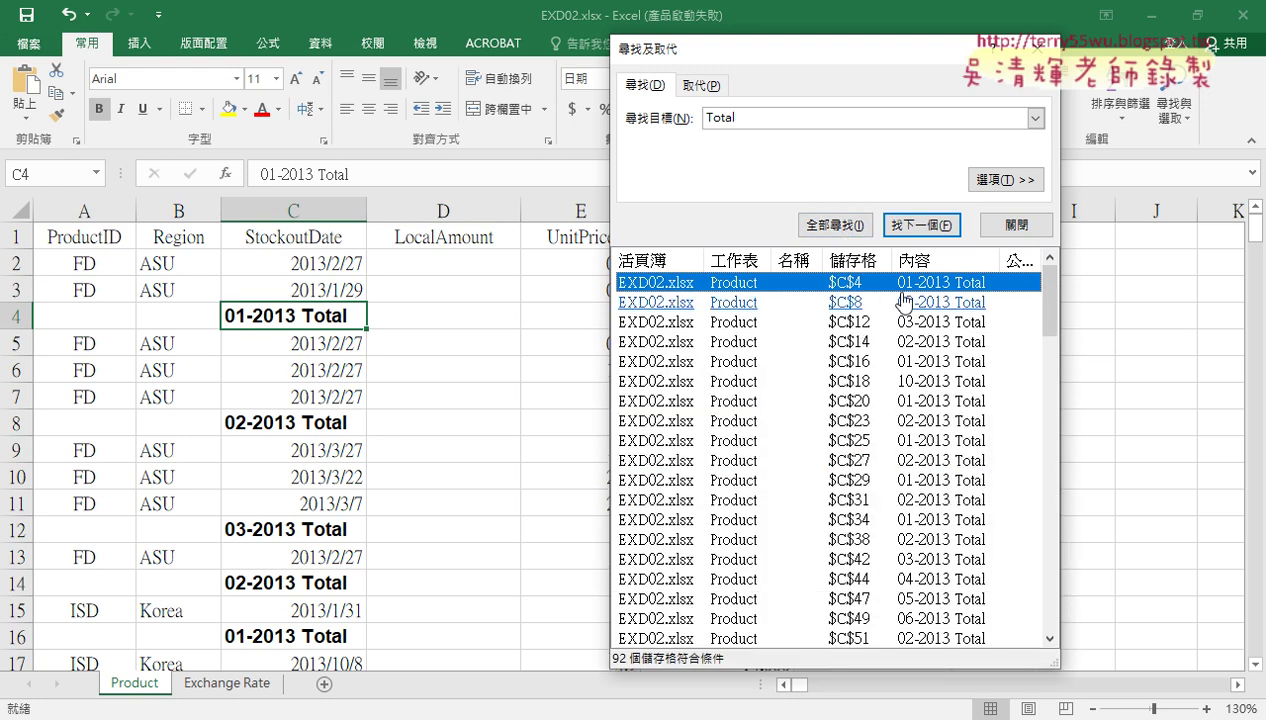
drag(1062, 282, 1205, 284)
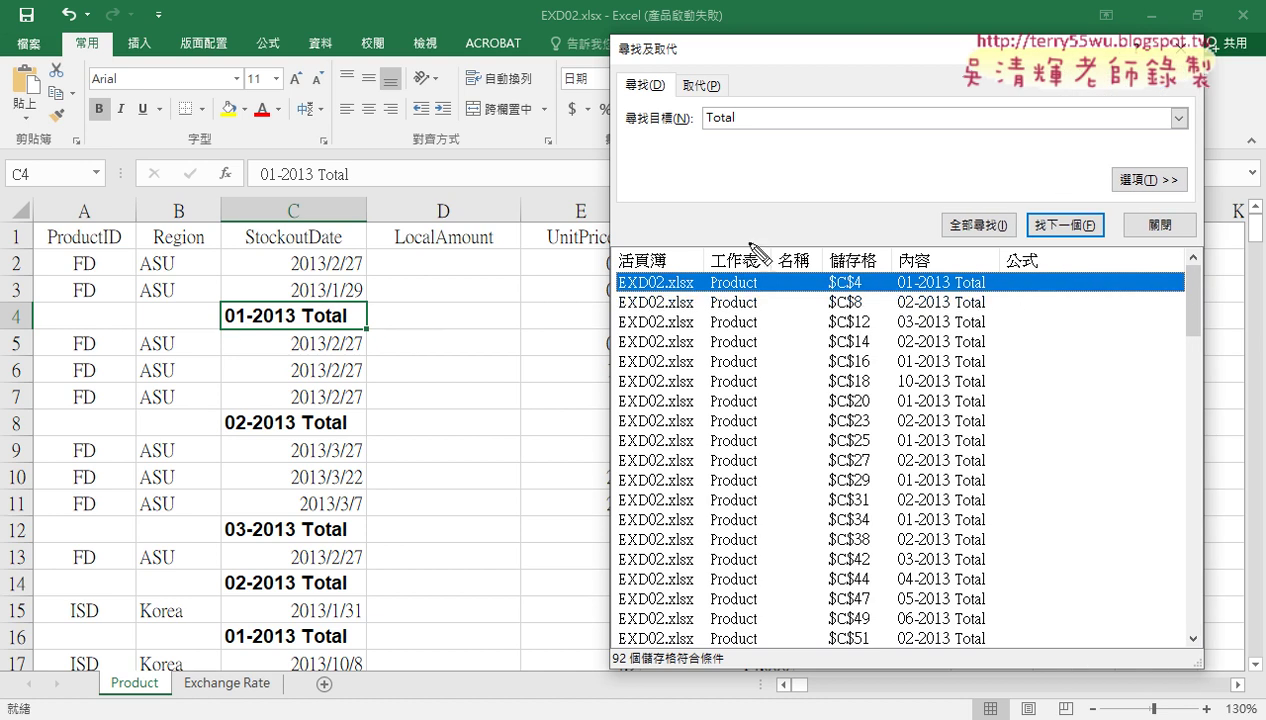
- Rearrange the Find window and resize its results pane to show more of the 92 matches
drag(860, 268, 867, 291)
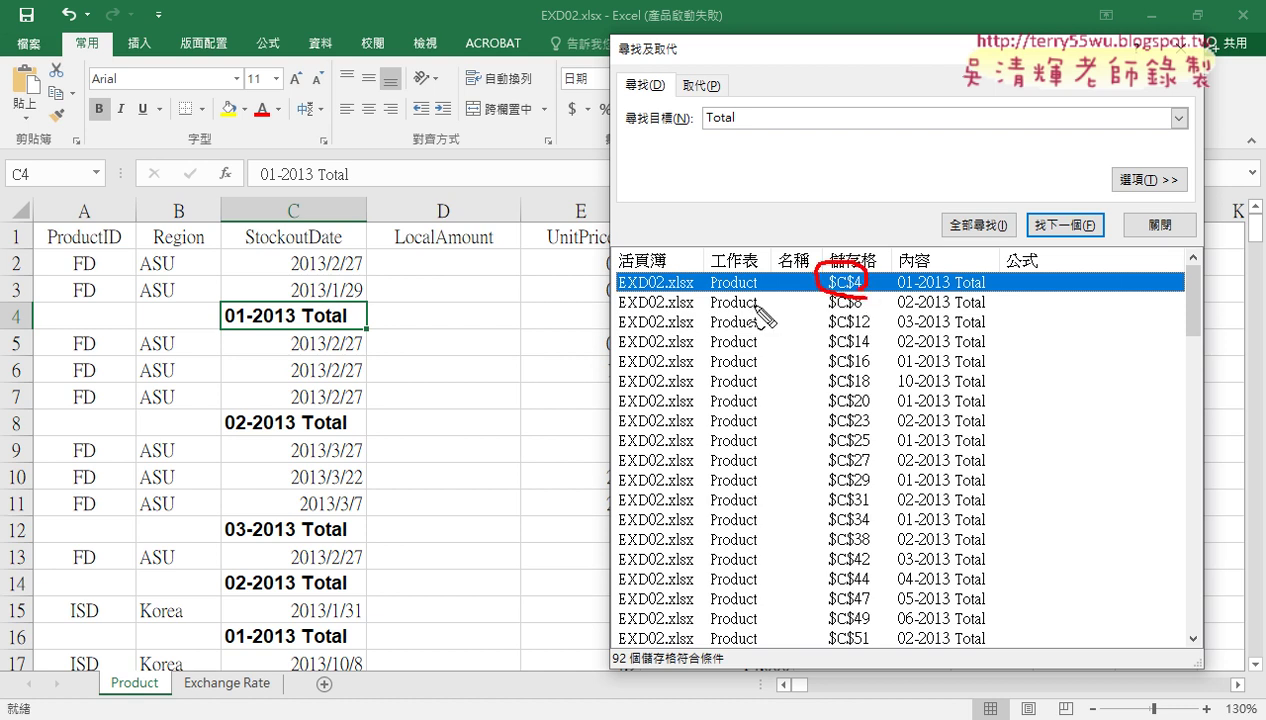
drag(322, 186, 274, 226)
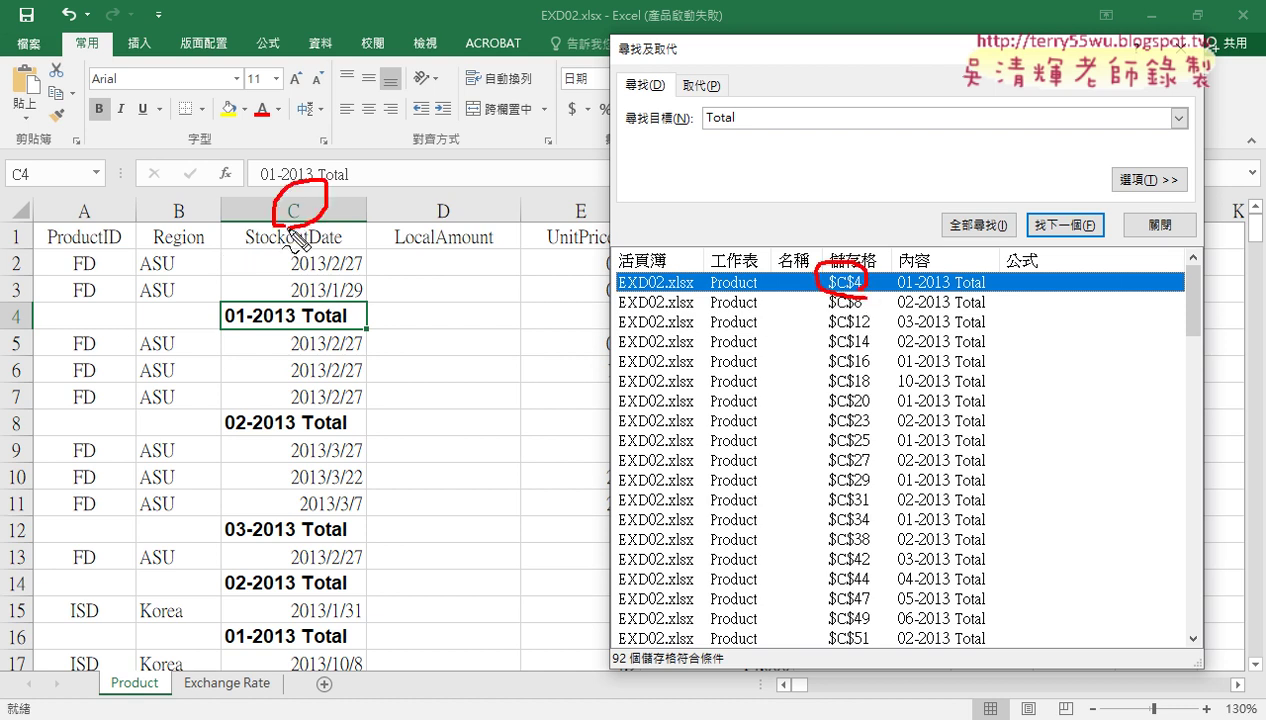
drag(8, 330, 52, 312)
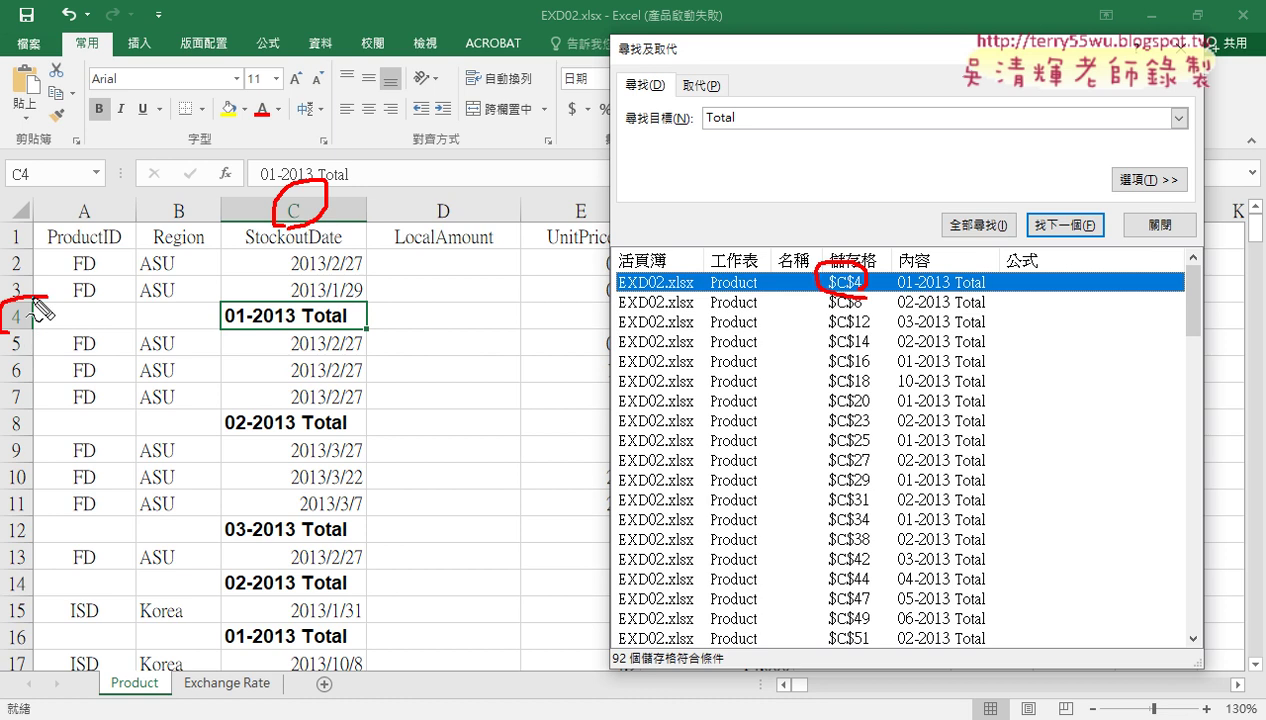
drag(222, 324, 330, 330)
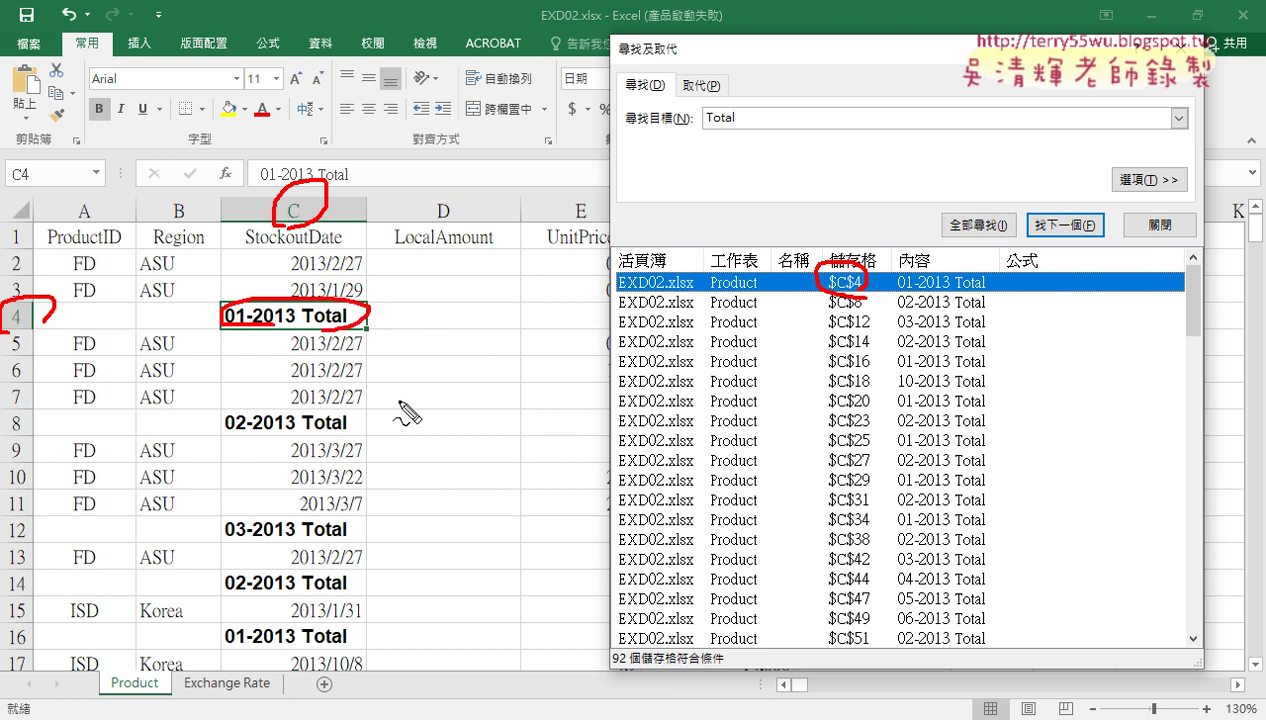
drag(328, 440, 340, 438)
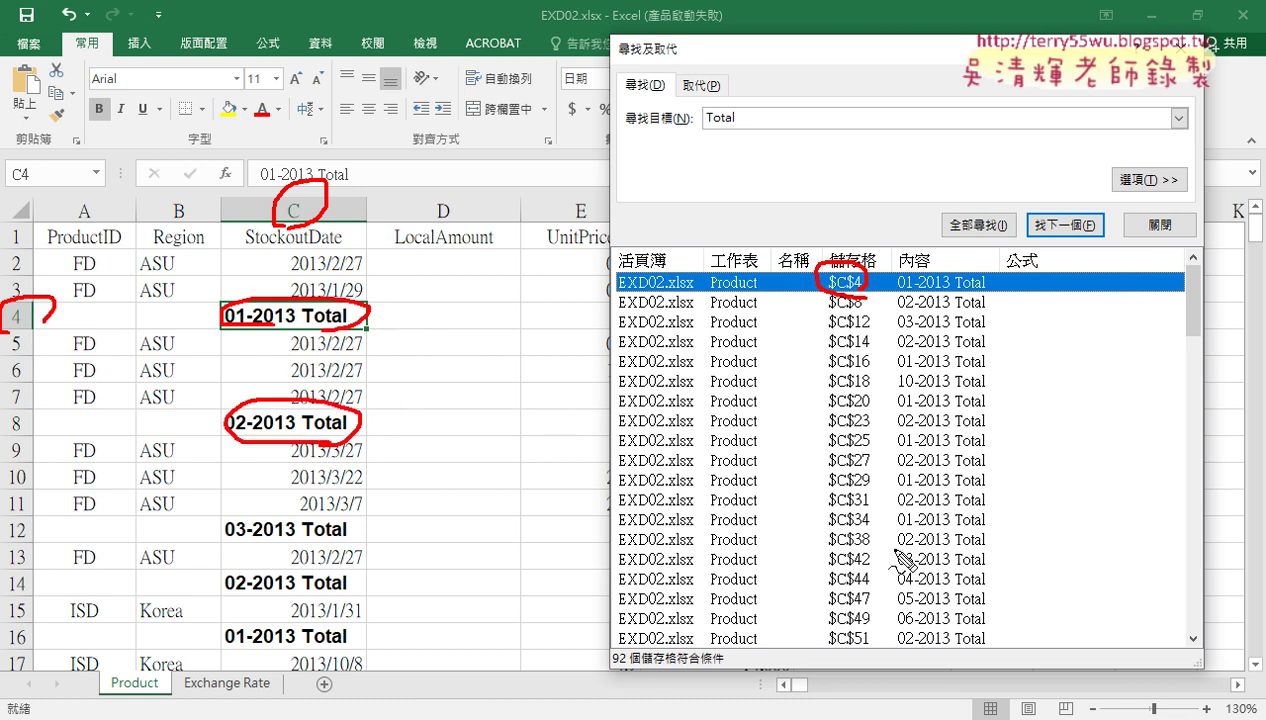
key(Escape)
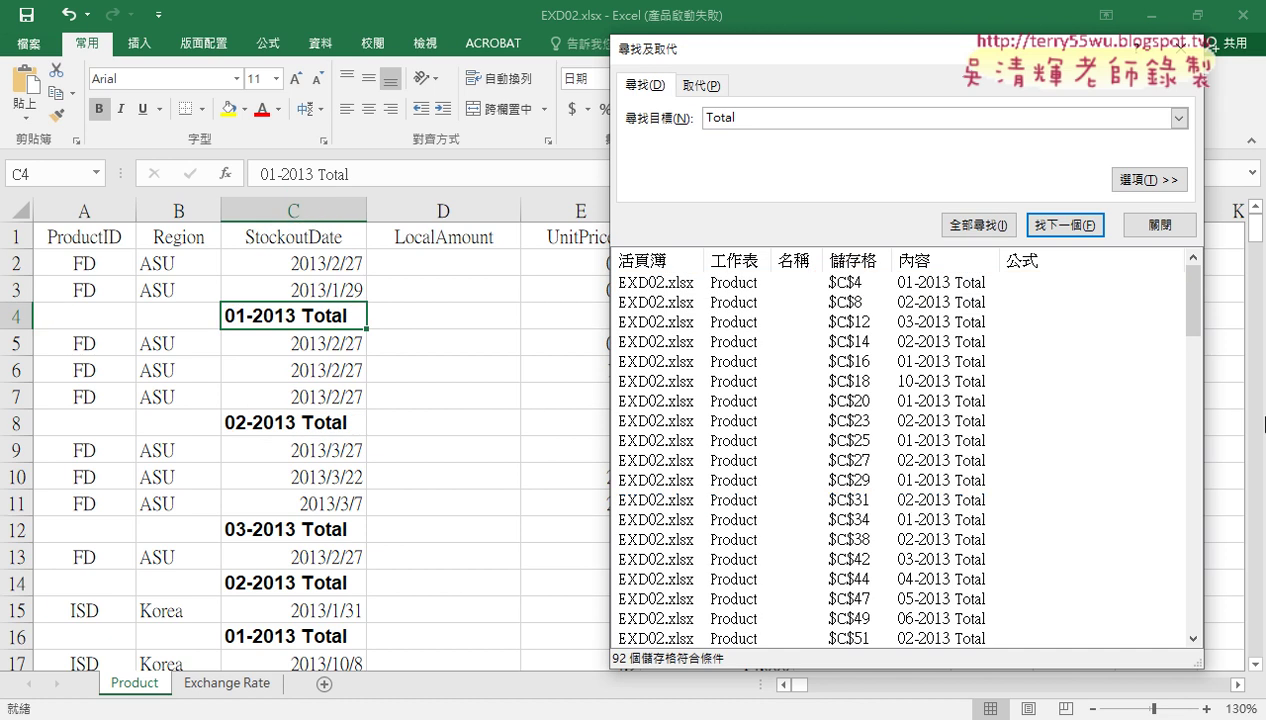
mouse_move(1217, 513)
mouse_down()
mouse_move(1220, 606)
mouse_move(1213, 292)
mouse_up()
drag(756, 118, 662, 122)
mouse_move(1192, 285)
mouse_down()
mouse_move(1205, 592)
mouse_move(1190, 262)
mouse_up()
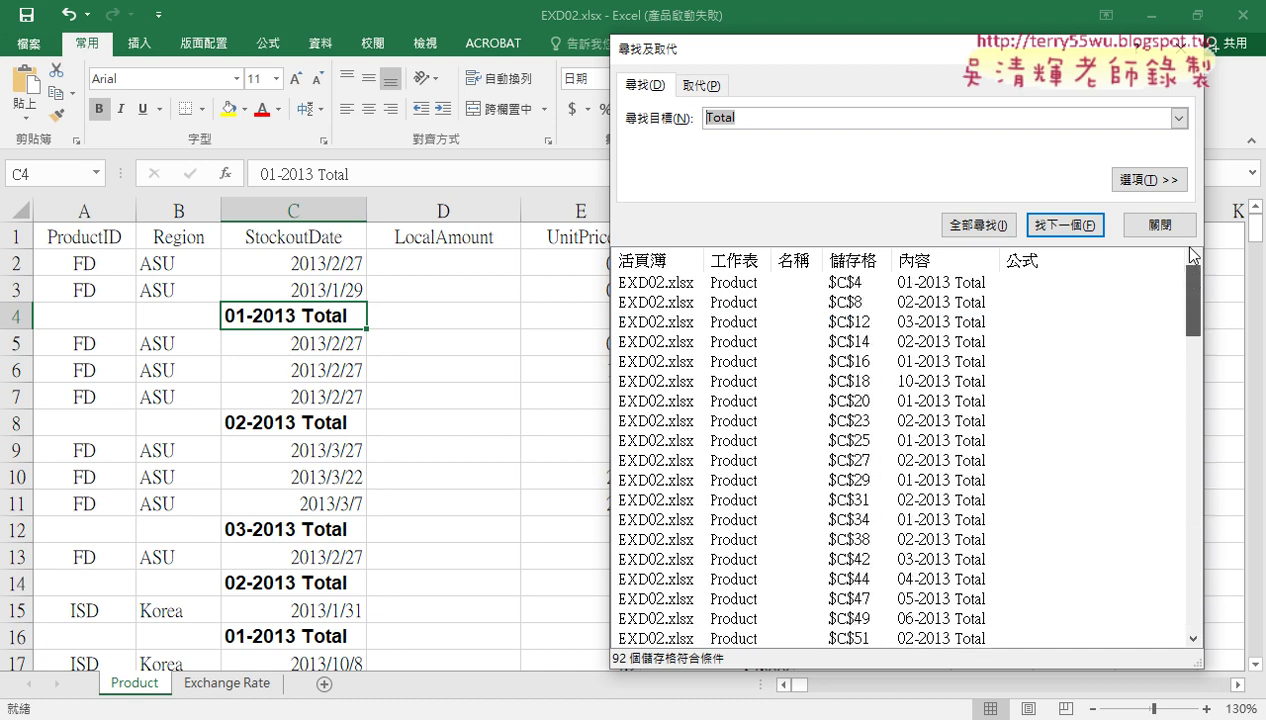
- Select match C4, rerun Find All, and shift-select through the last of the 92 Total matches
click(1020, 290)
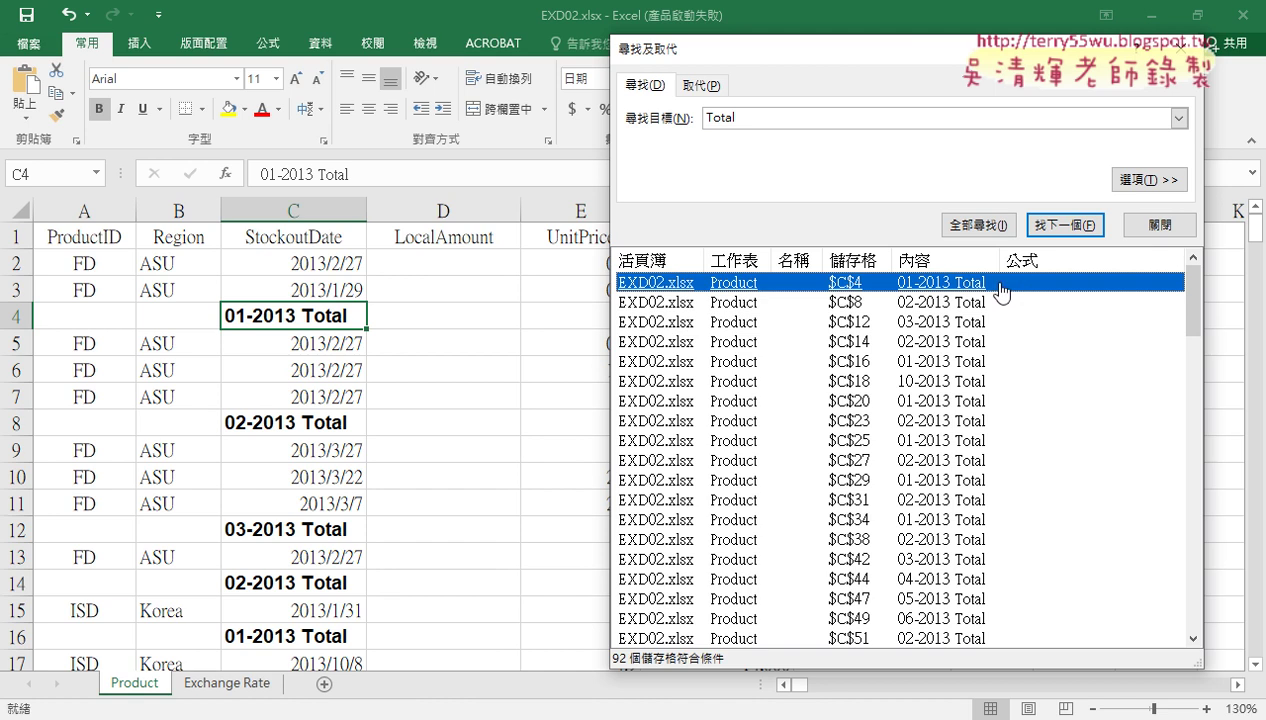
click(1002, 290)
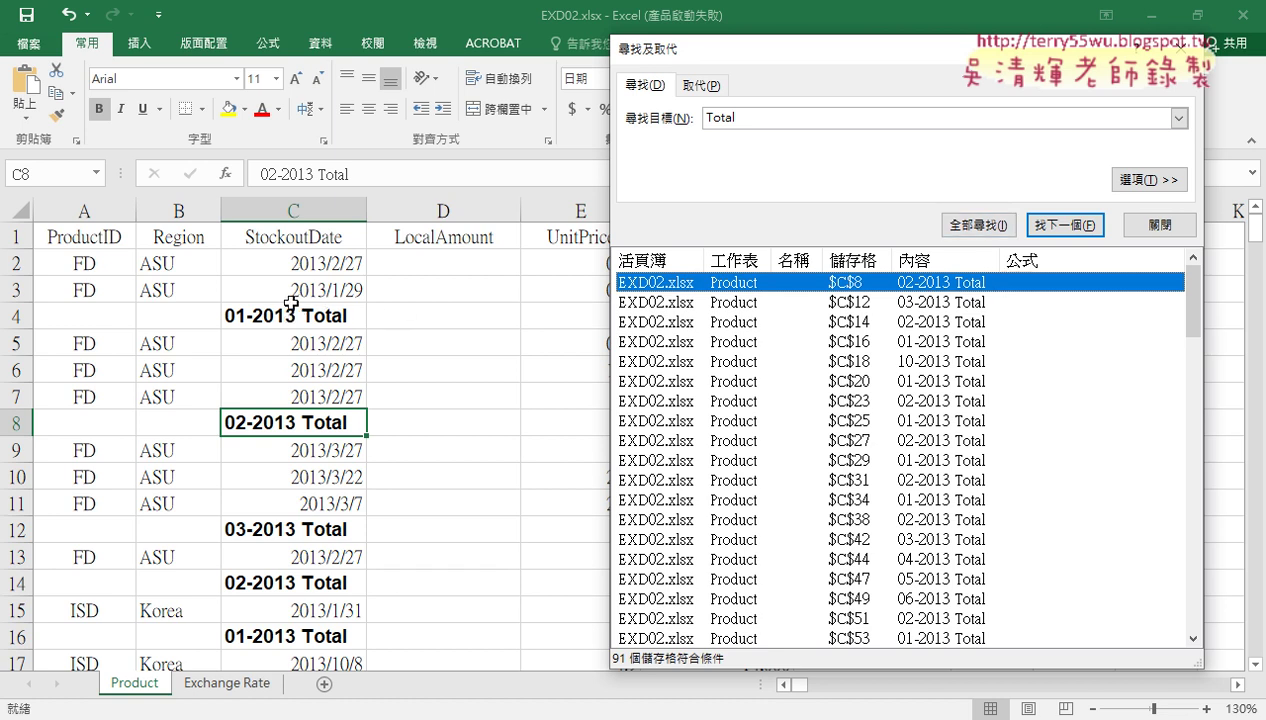
click(978, 225)
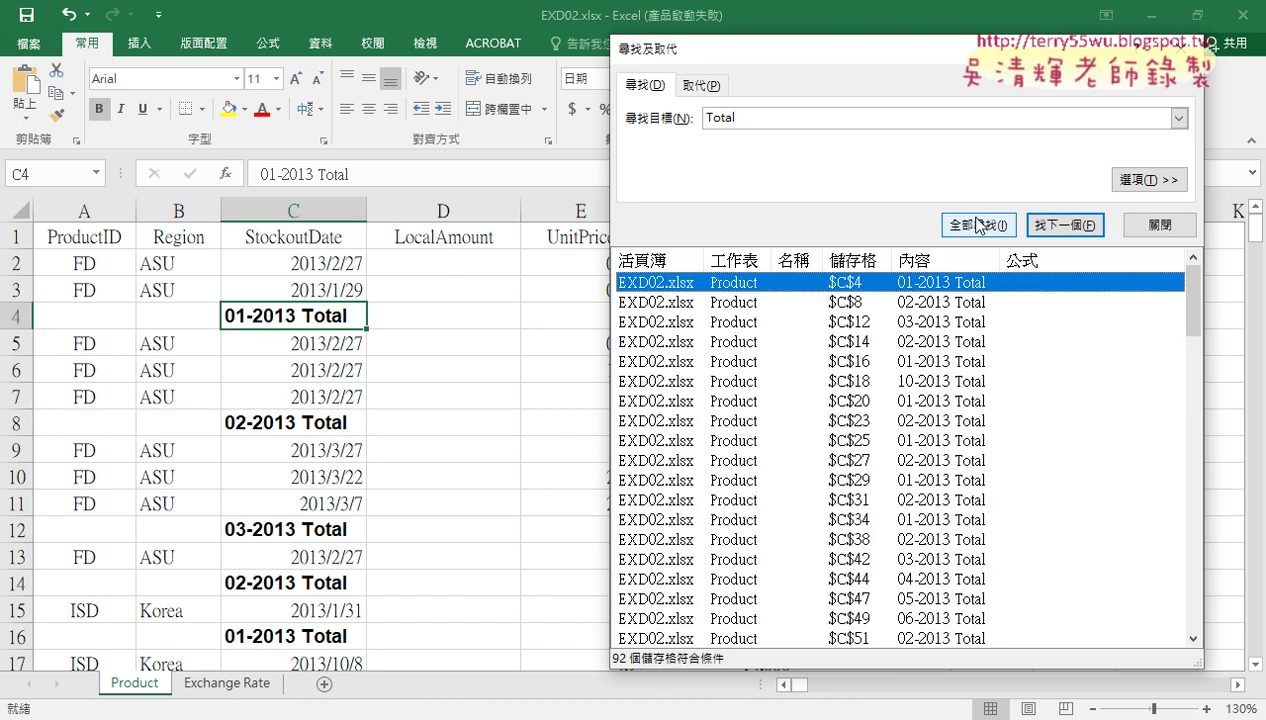
mouse_move(1192, 285)
mouse_down()
mouse_move(1196, 600)
mouse_move(1196, 275)
mouse_move(1193, 607)
mouse_up()
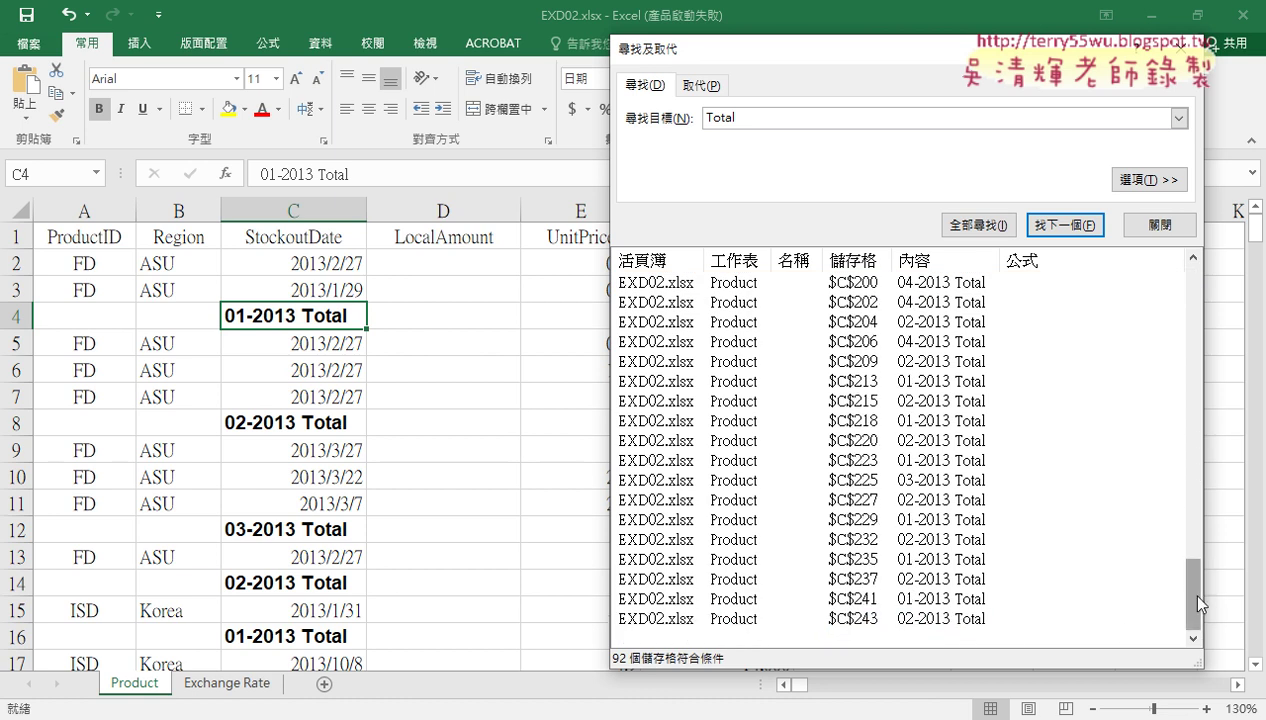
shift+click(930, 619)
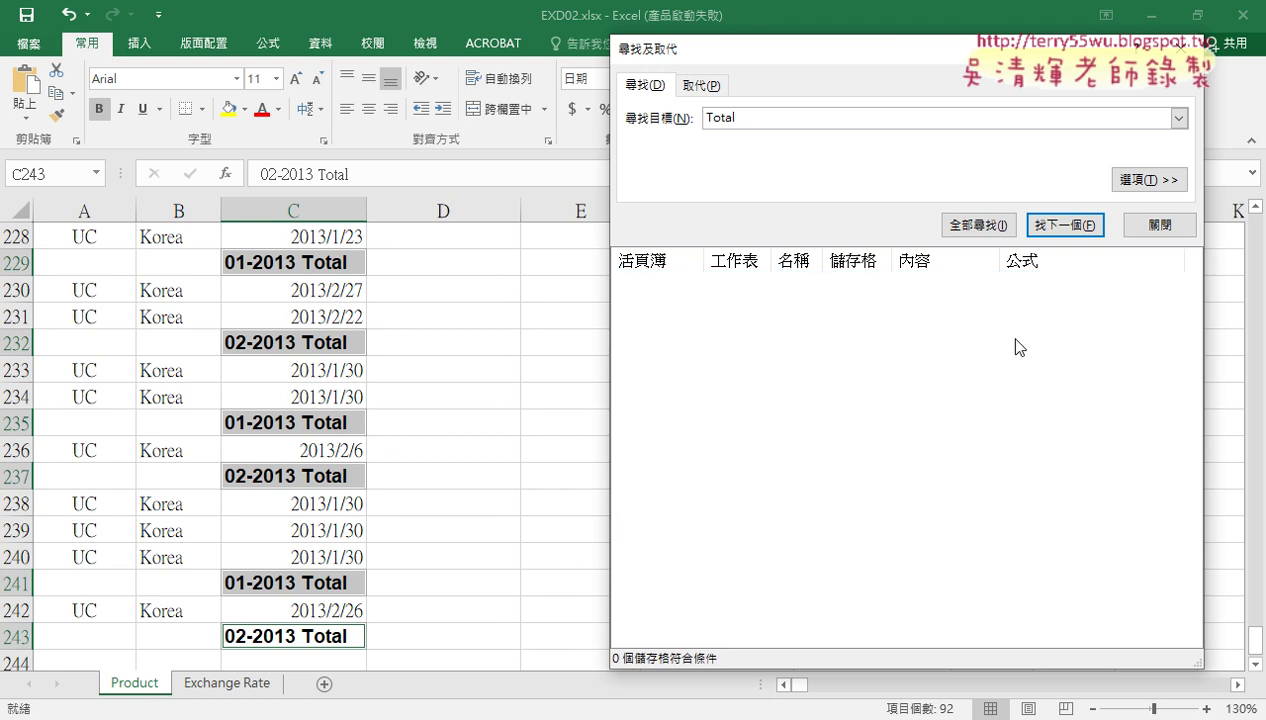
click(978, 226)
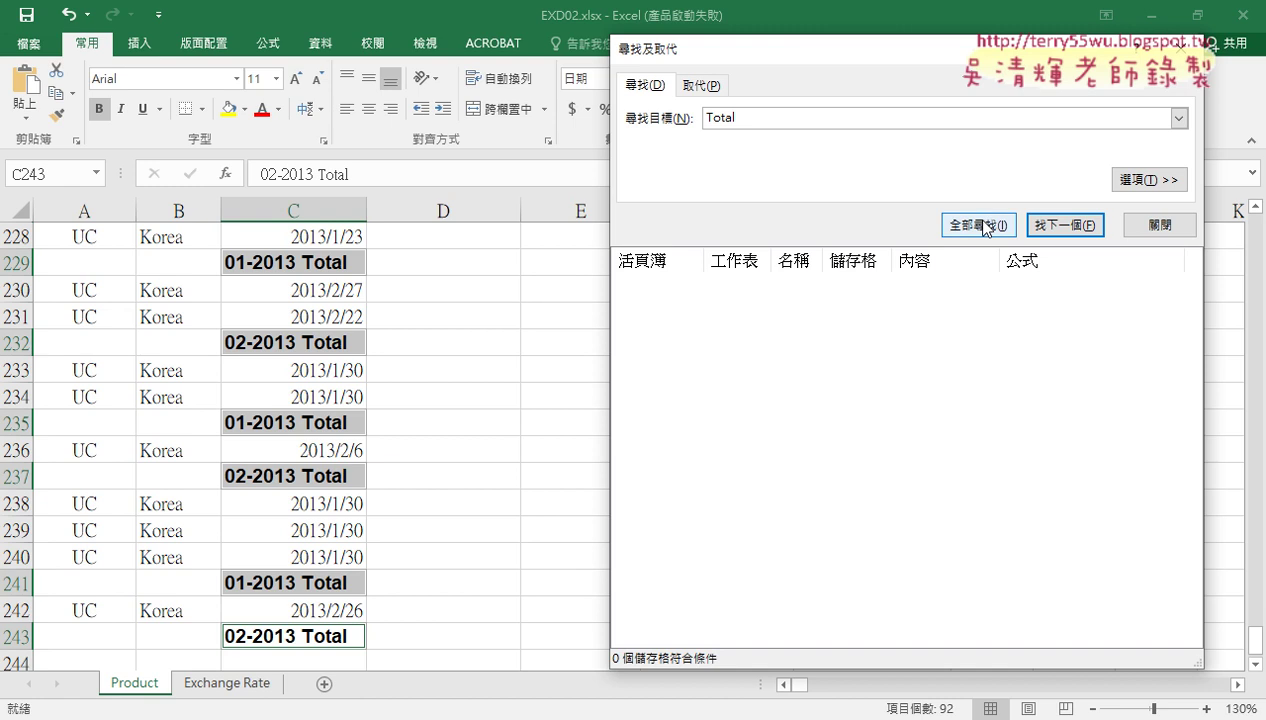
drag(1193, 295, 1193, 625)
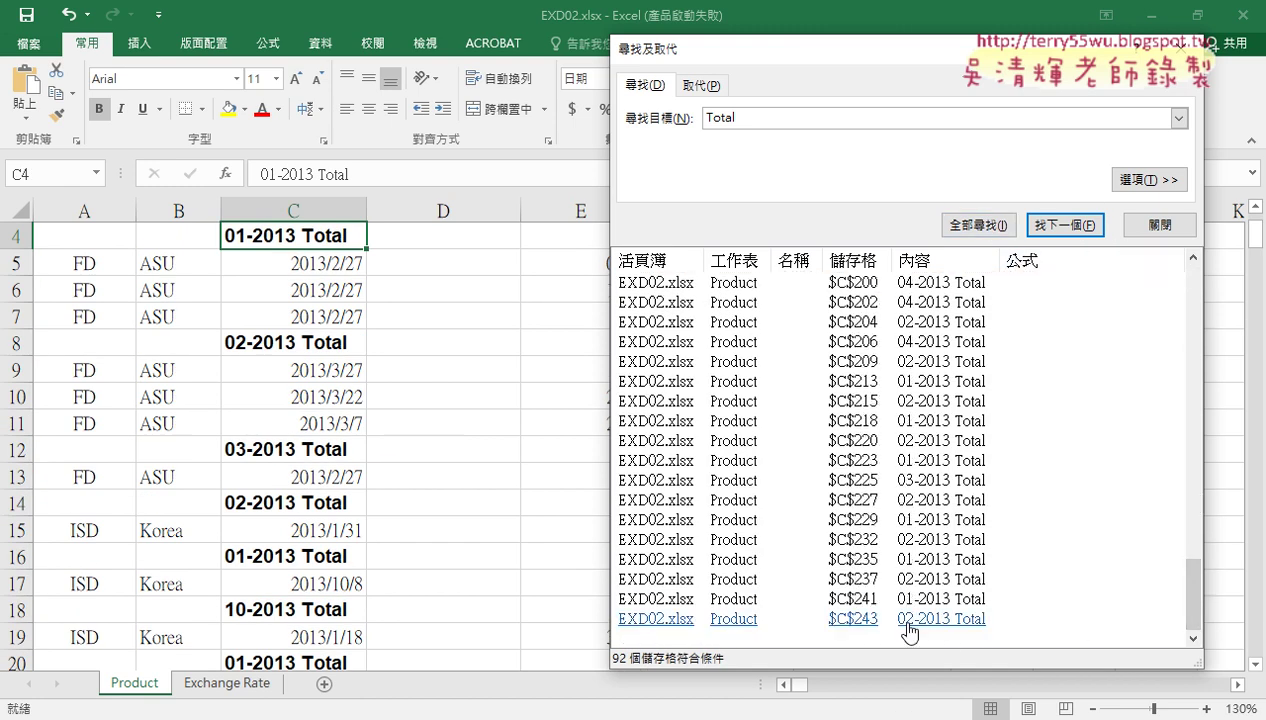
shift+click(912, 620)
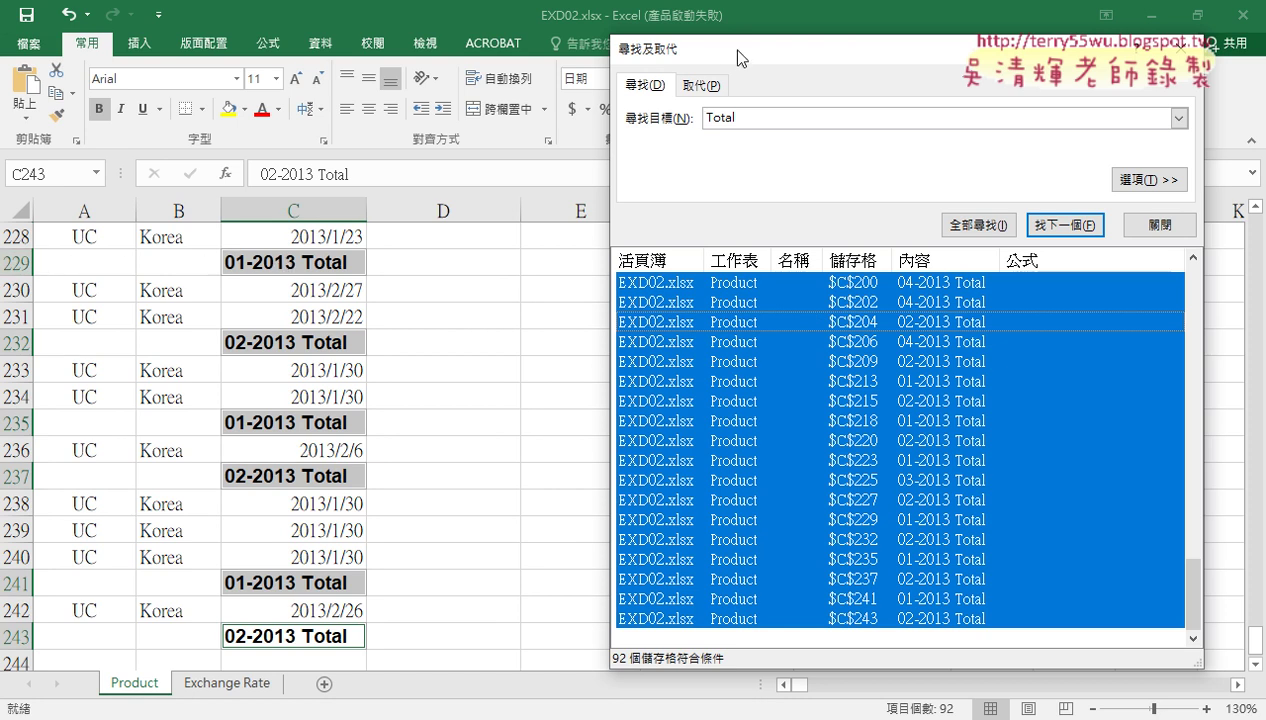
- Move the Find window left and draw annotations pointing at the Delete command, then clear them
drag(740, 58, 292, 62)
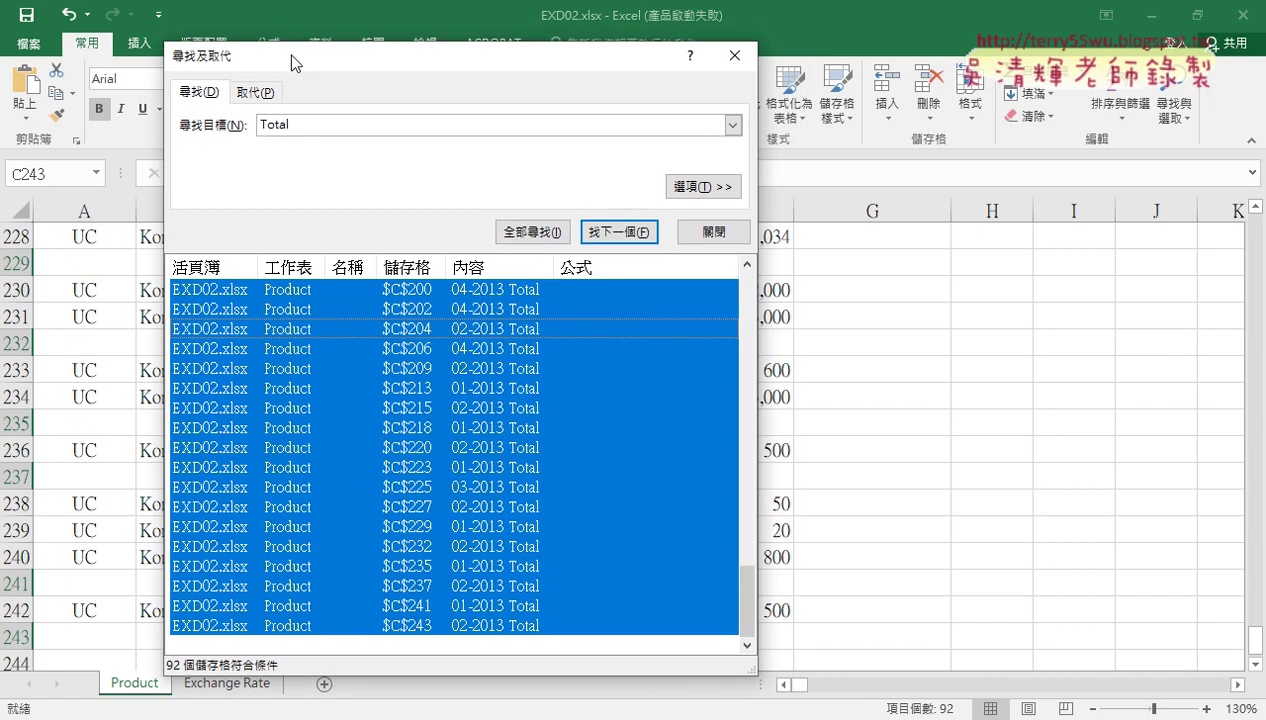
mouse_move(938, 148)
mouse_down()
mouse_move(924, 55)
mouse_move(975, 115)
mouse_up()
mouse_move(340, 606)
mouse_down()
mouse_move(189, 574)
mouse_move(369, 611)
mouse_move(535, 494)
mouse_move(943, 127)
mouse_move(898, 168)
mouse_up()
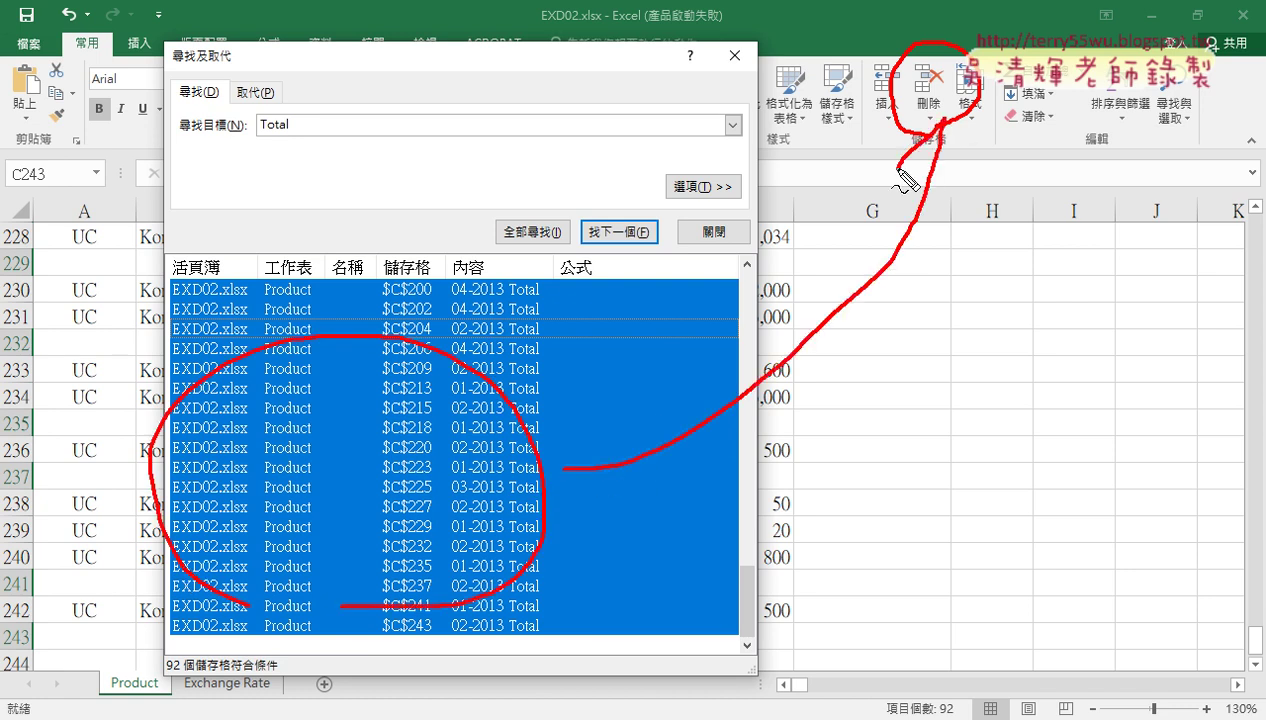
drag(944, 125, 973, 168)
key(Escape)
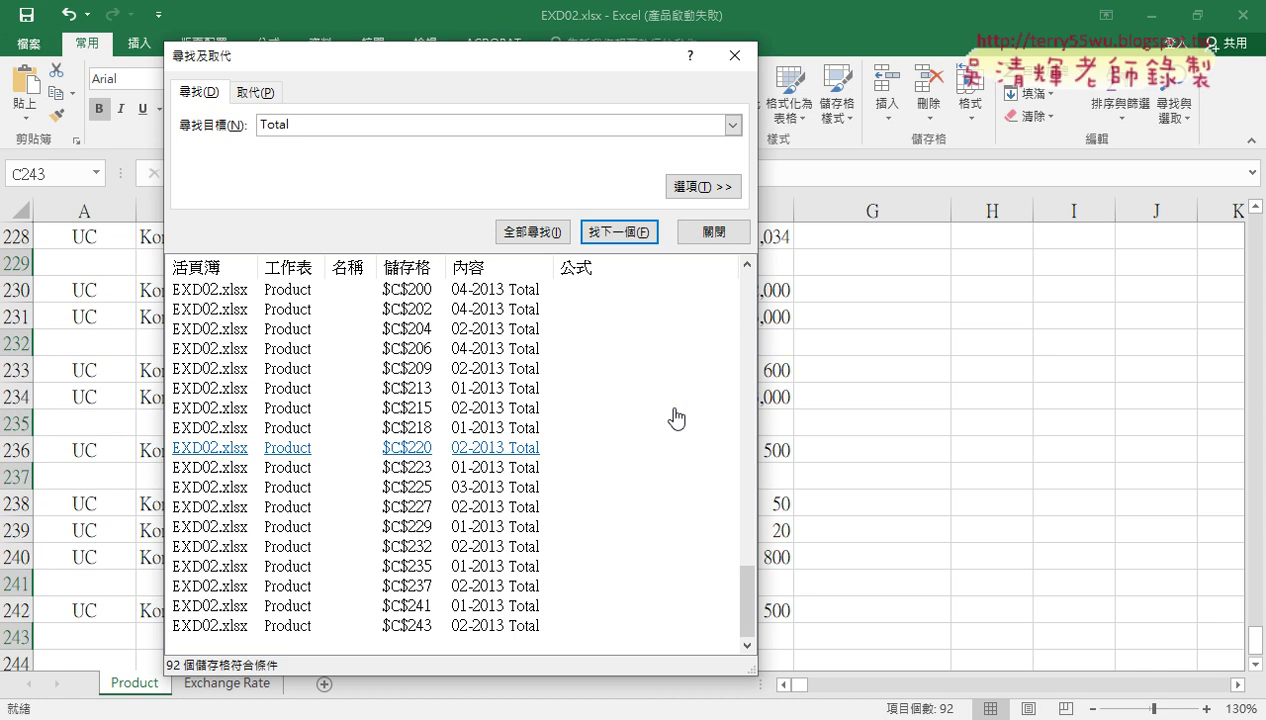
- Select all 92 Total matches from C4 to the last and open the Delete menu
drag(747, 598, 747, 300)
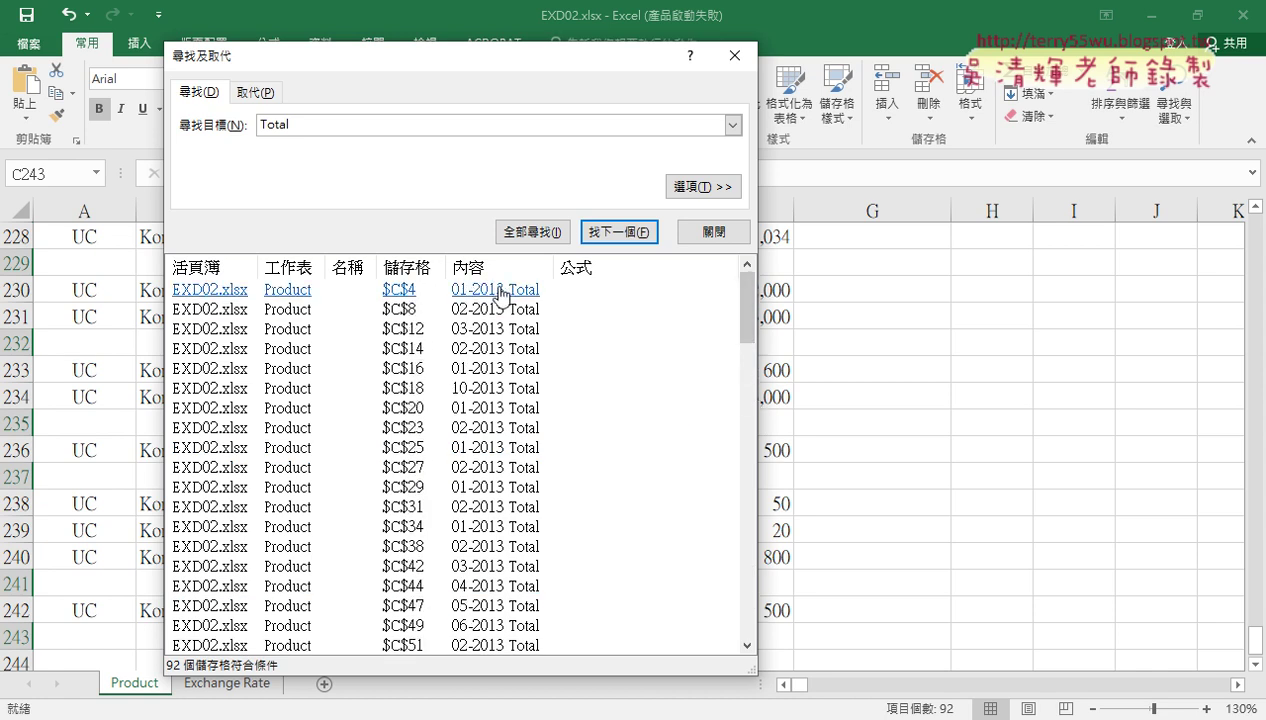
click(500, 293)
drag(949, 321, 949, 598)
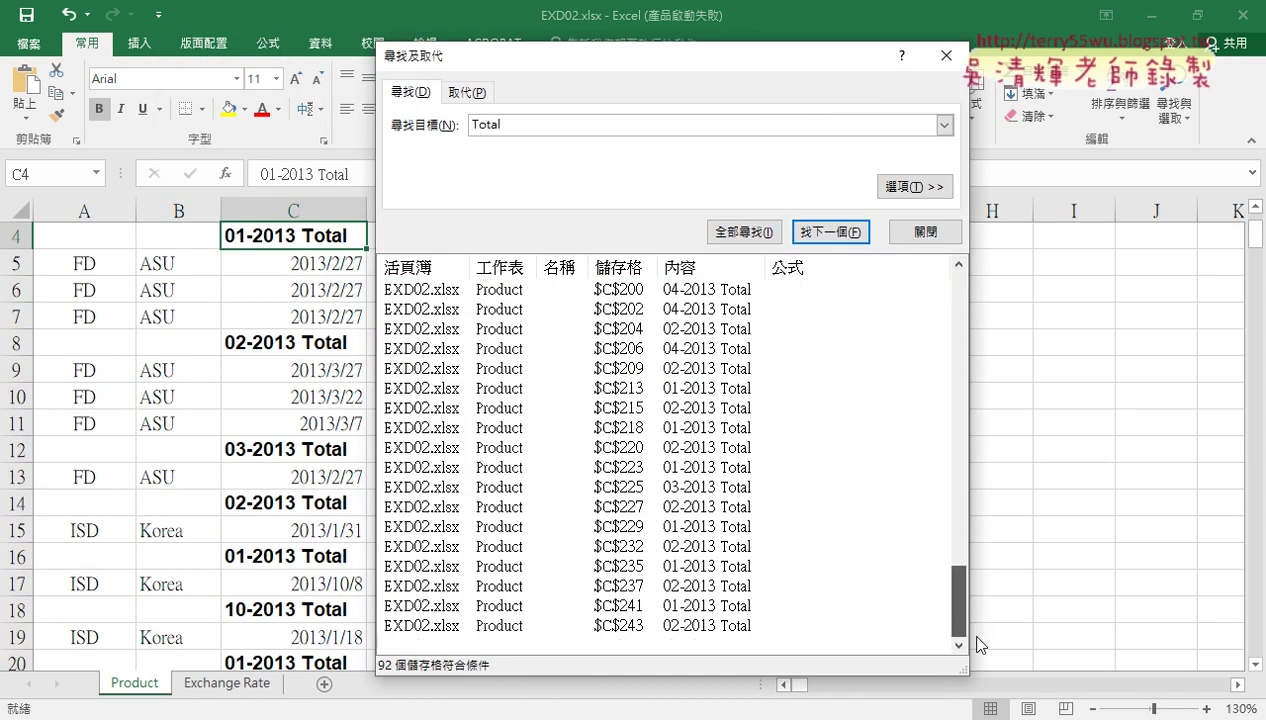
shift+click(720, 625)
drag(698, 56, 455, 56)
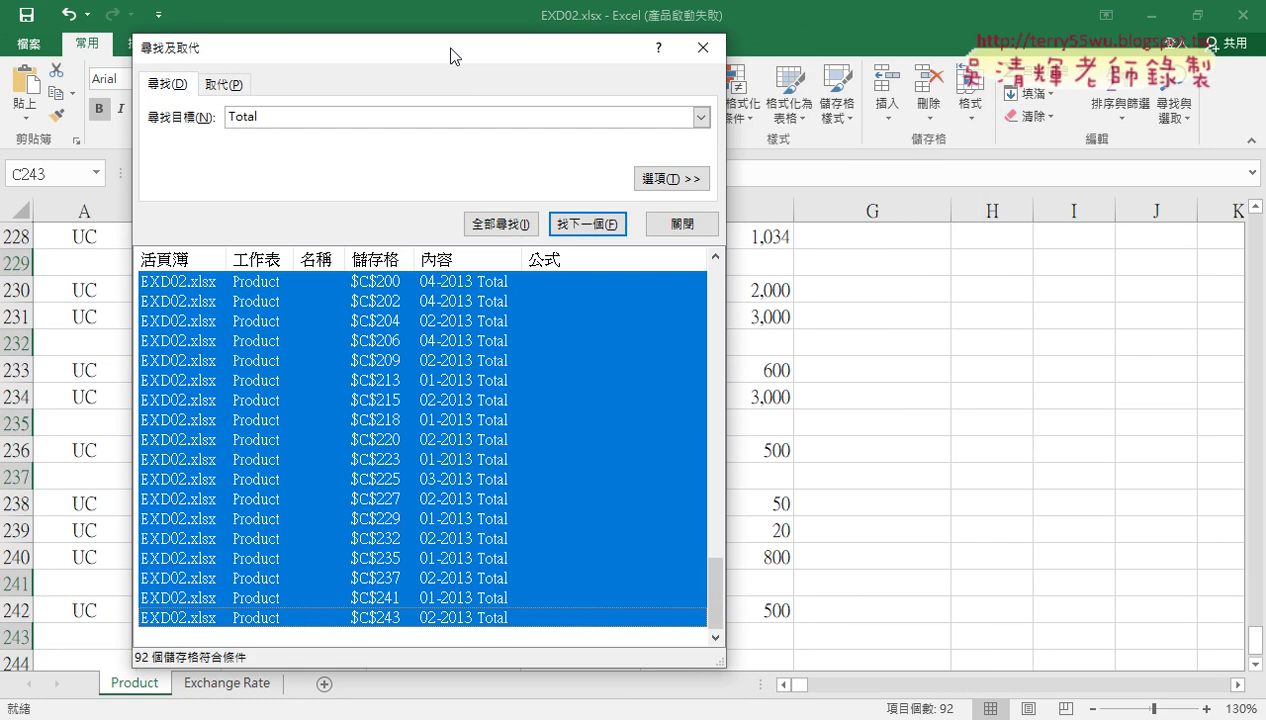
click(929, 108)
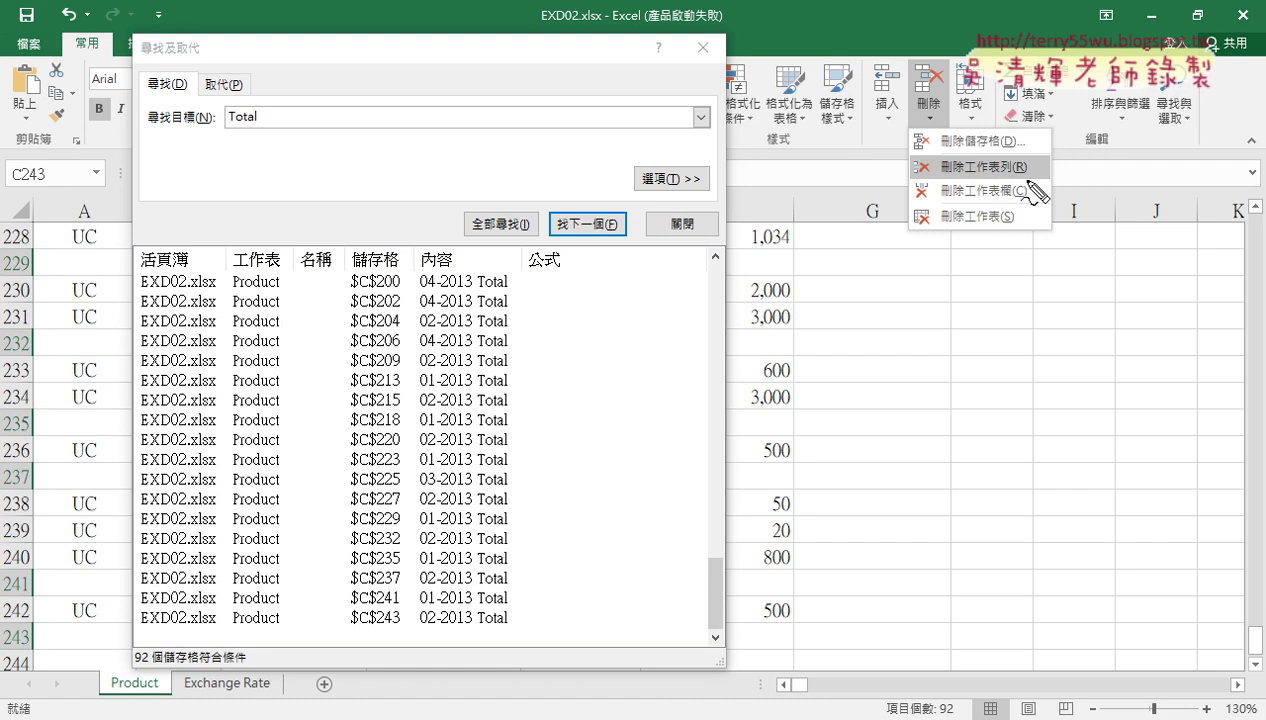
- Select all found Total cells and delete them, then close Find and undo the cleared column C
drag(945, 178, 1018, 203)
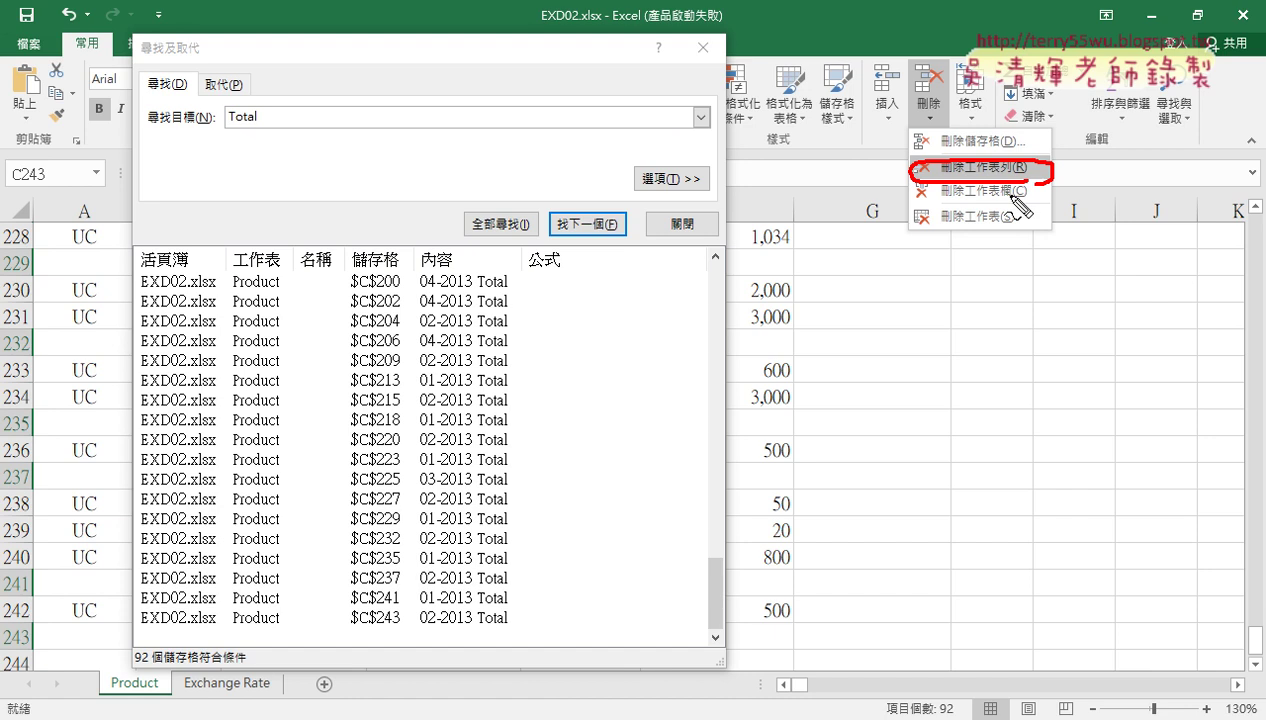
key(Escape)
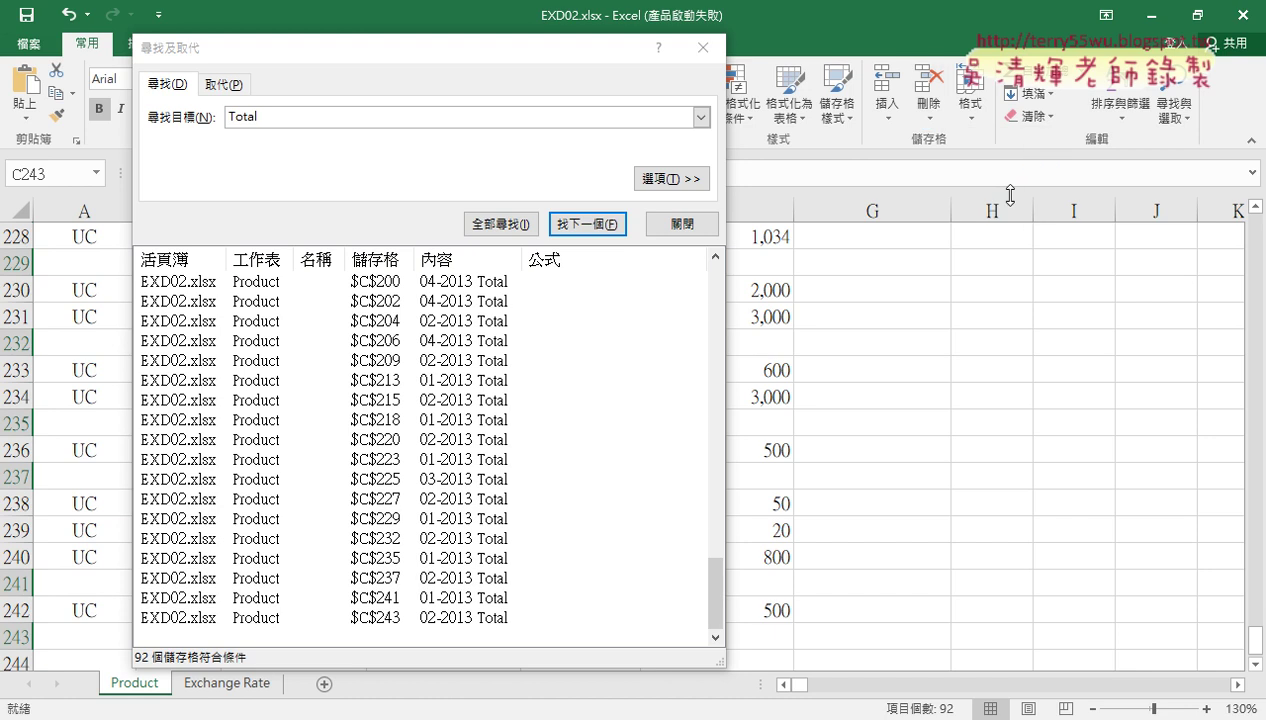
key(ctrl+a)
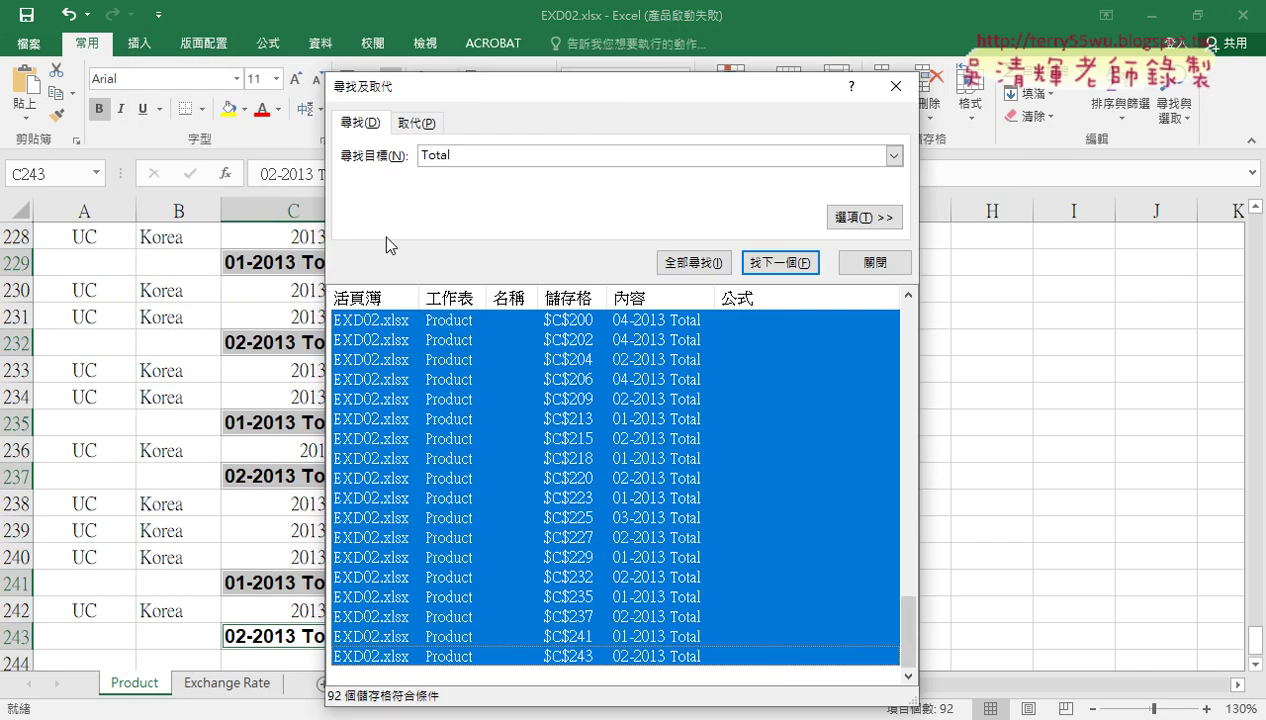
drag(535, 88, 378, 75)
click(928, 105)
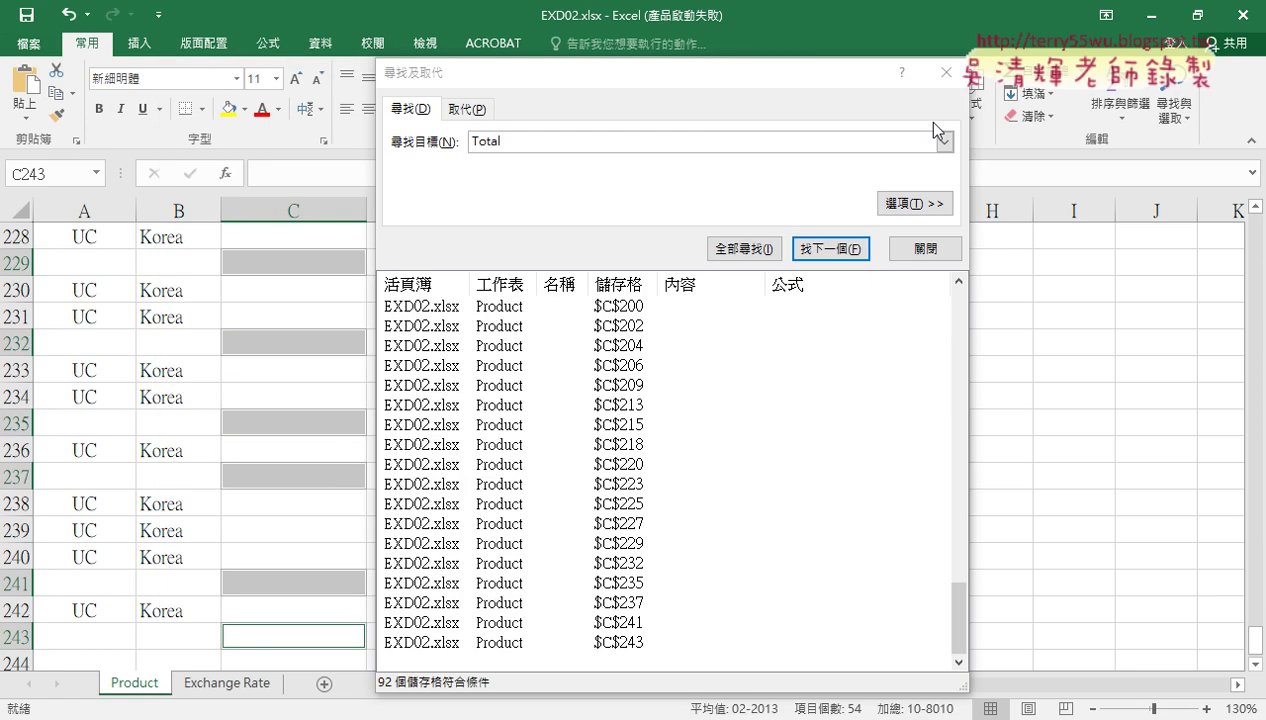
click(946, 72)
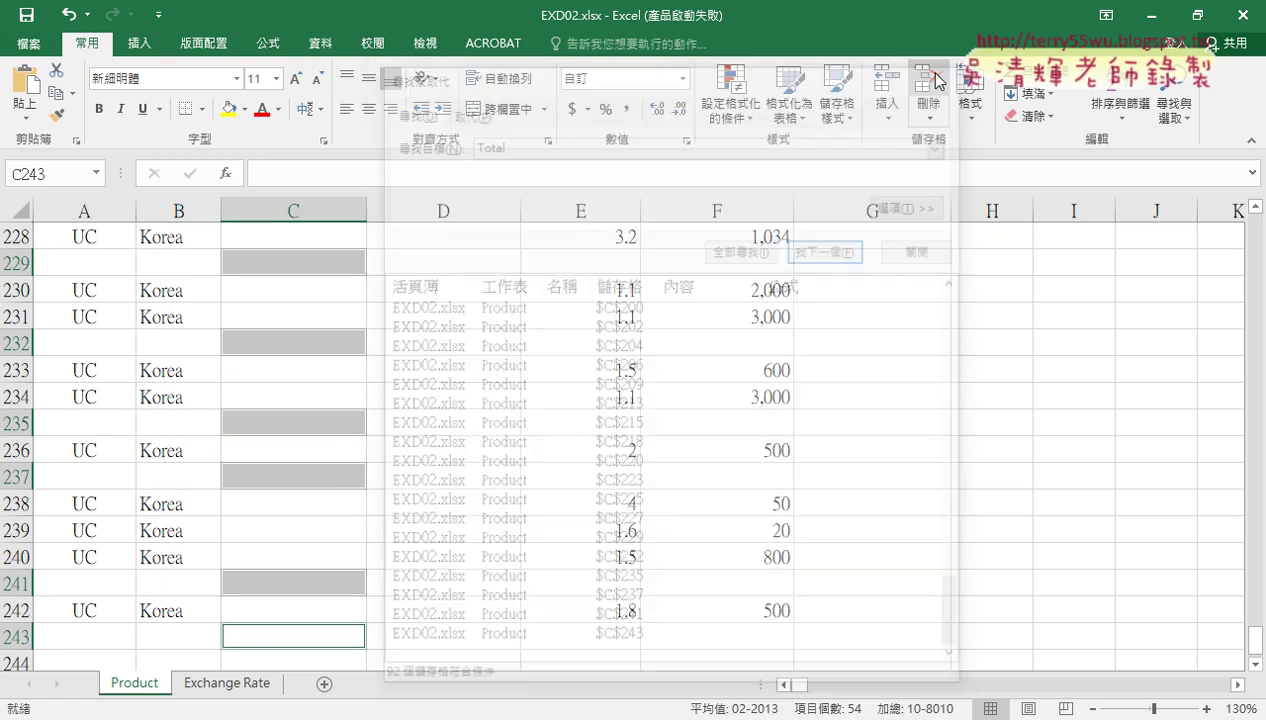
click(891, 105)
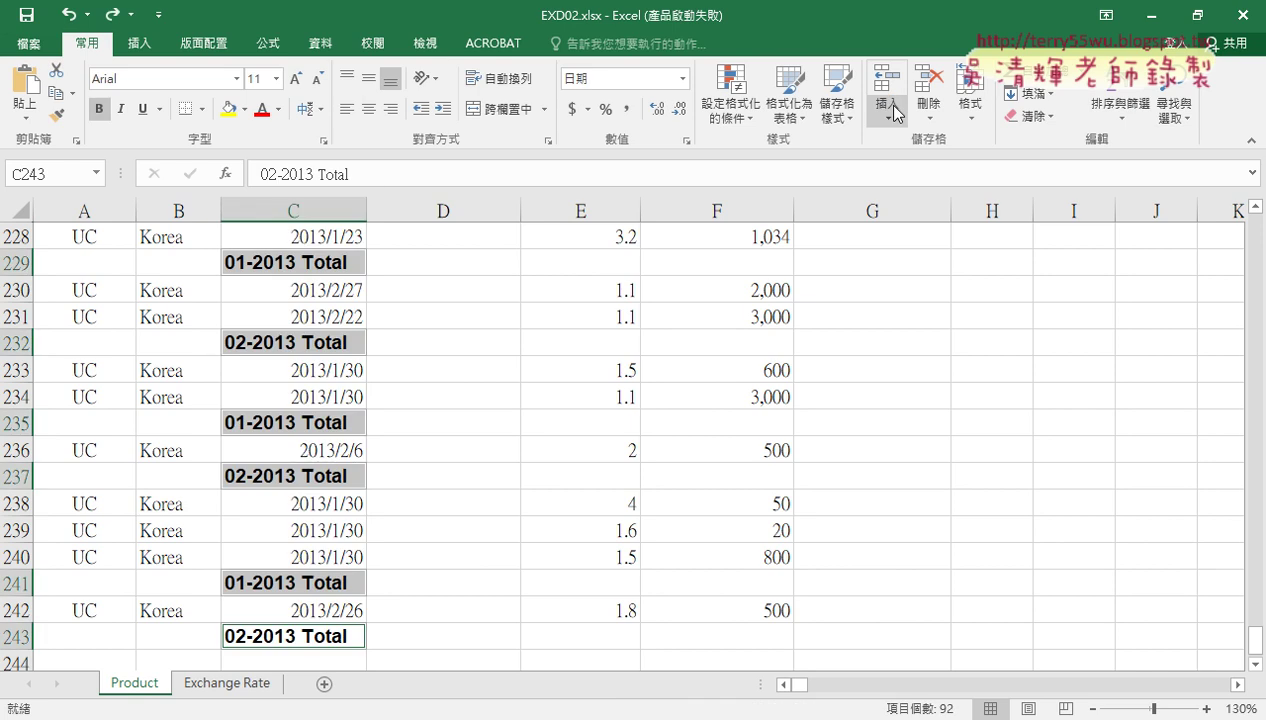
- Run Find All for Total again and move the results window up and left
click(1176, 112)
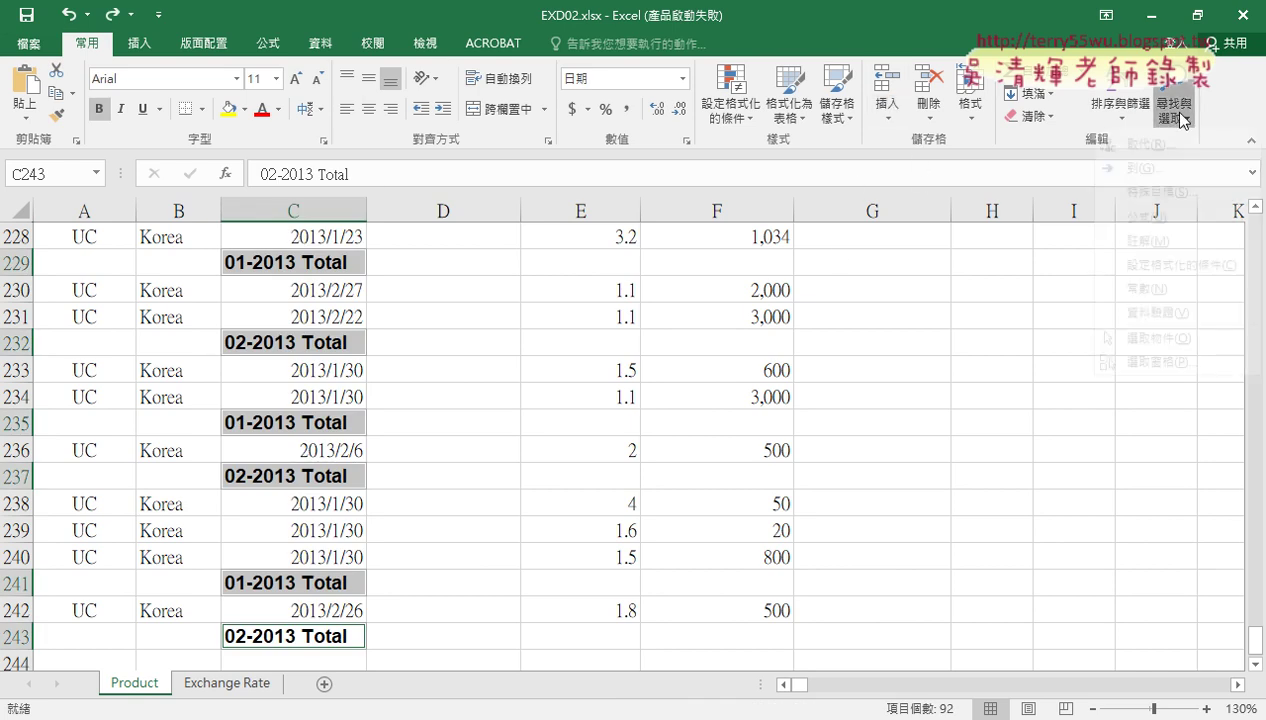
click(1155, 141)
click(676, 484)
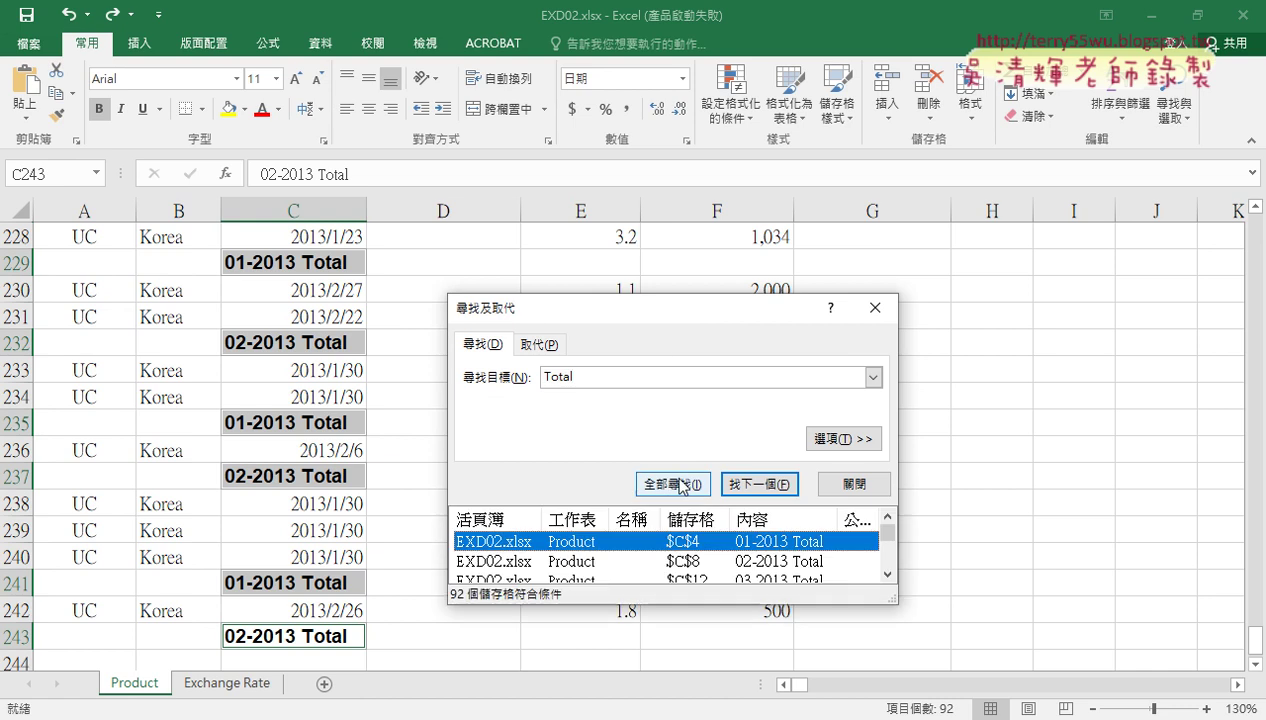
drag(644, 310, 452, 182)
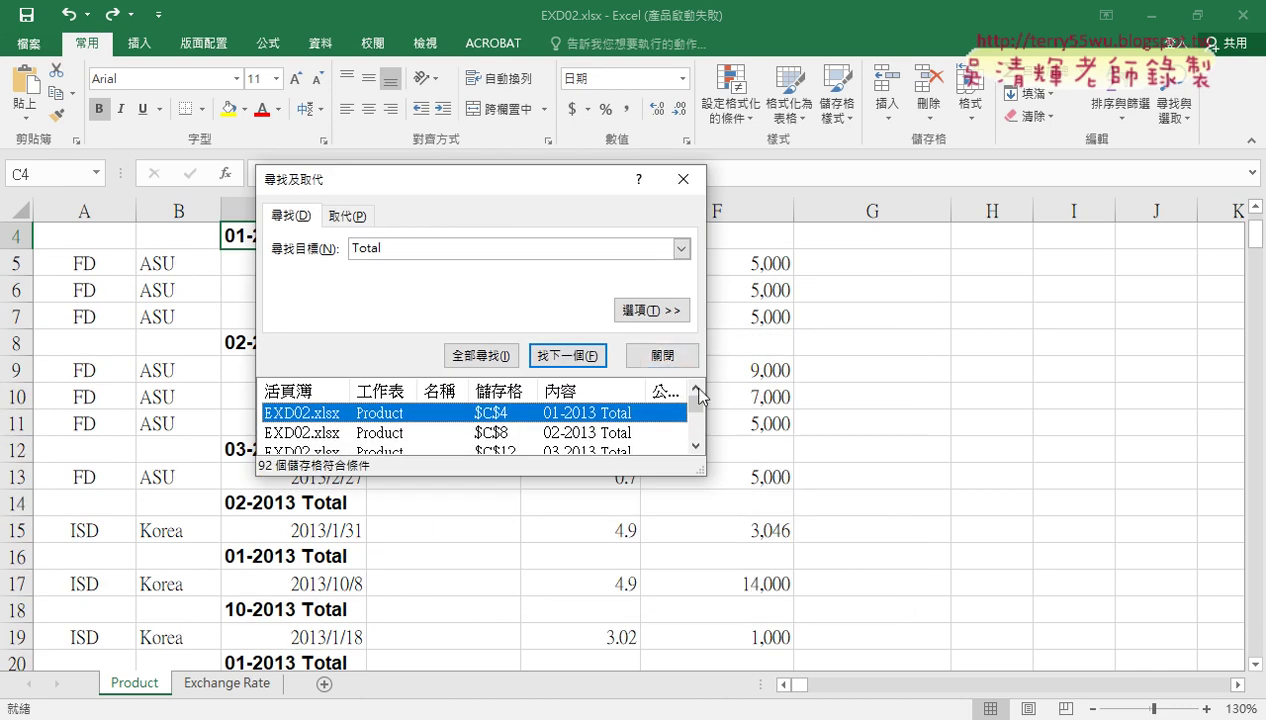
drag(698, 400, 698, 440)
- Select all 92 found Total cells and delete their entire sheet rows
shift+click(599, 436)
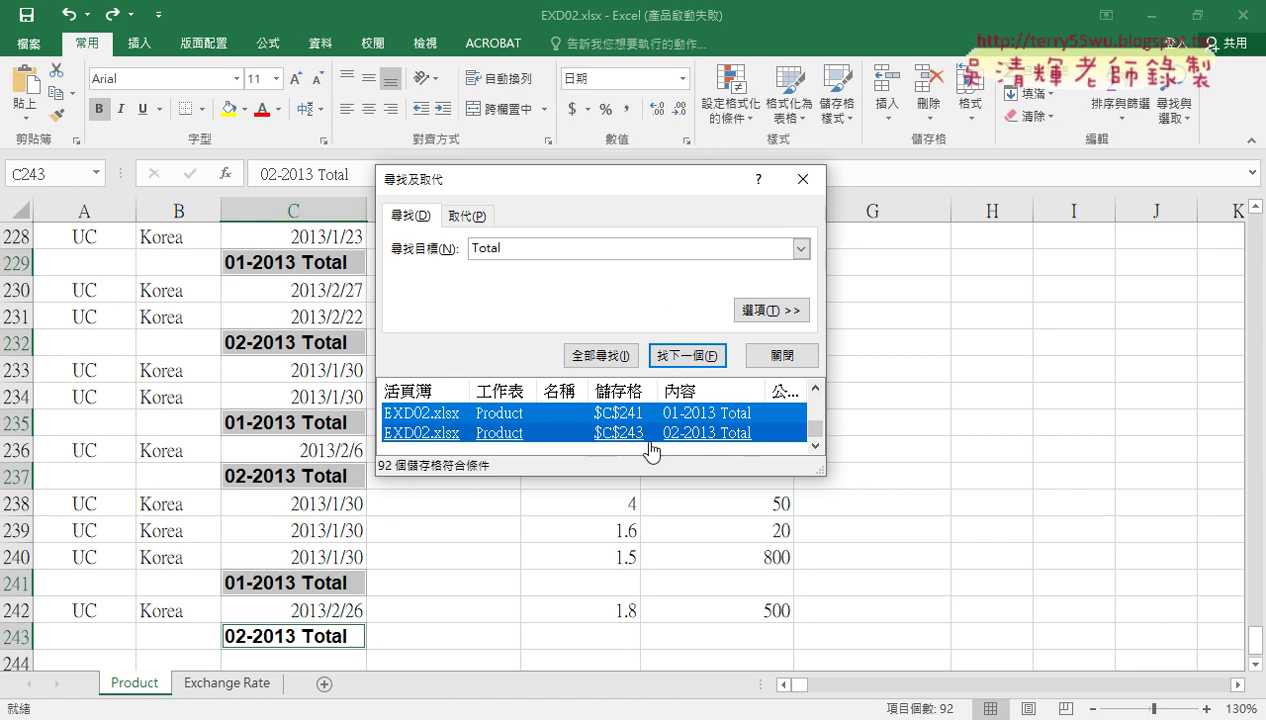
drag(645, 477, 645, 587)
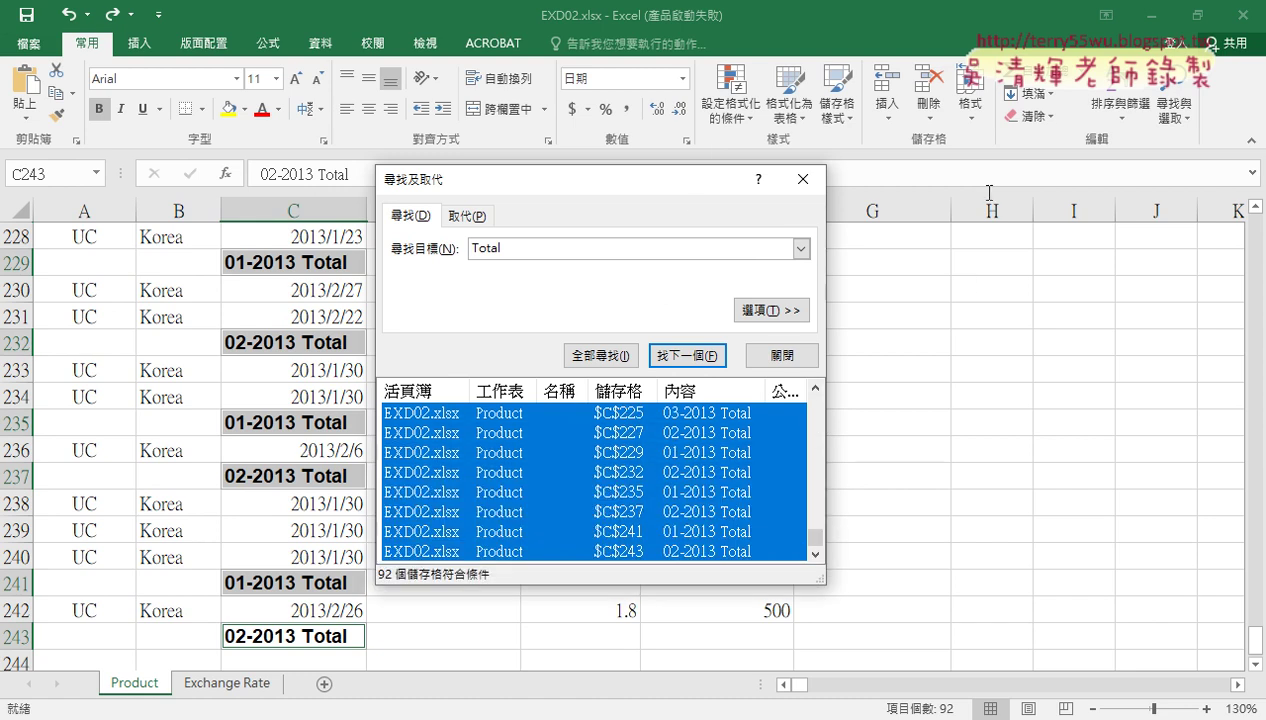
click(929, 115)
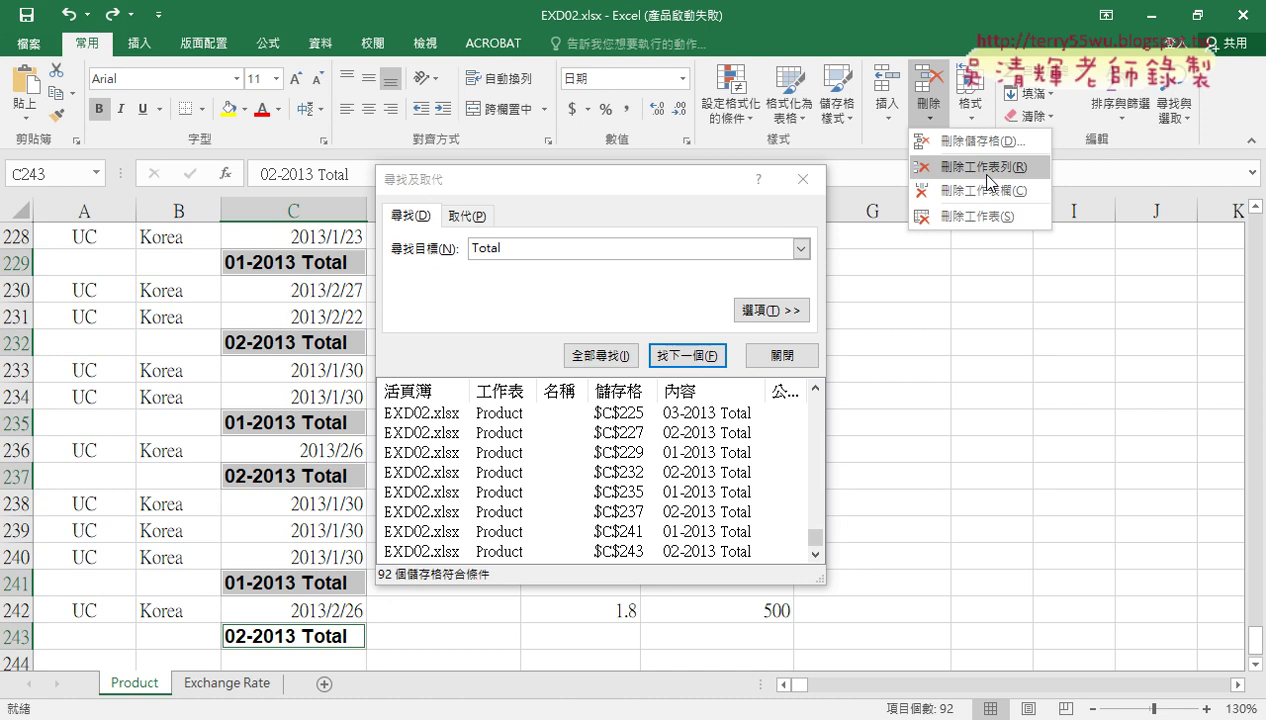
click(987, 175)
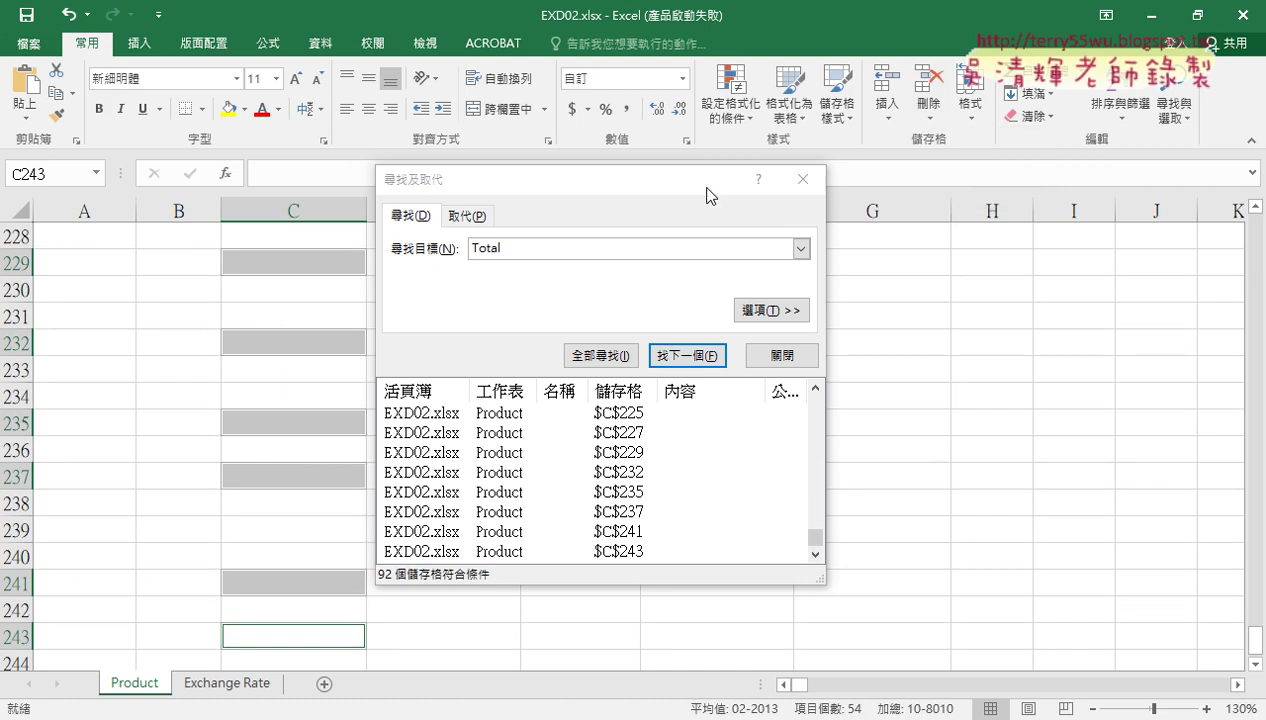
drag(707, 195, 1032, 208)
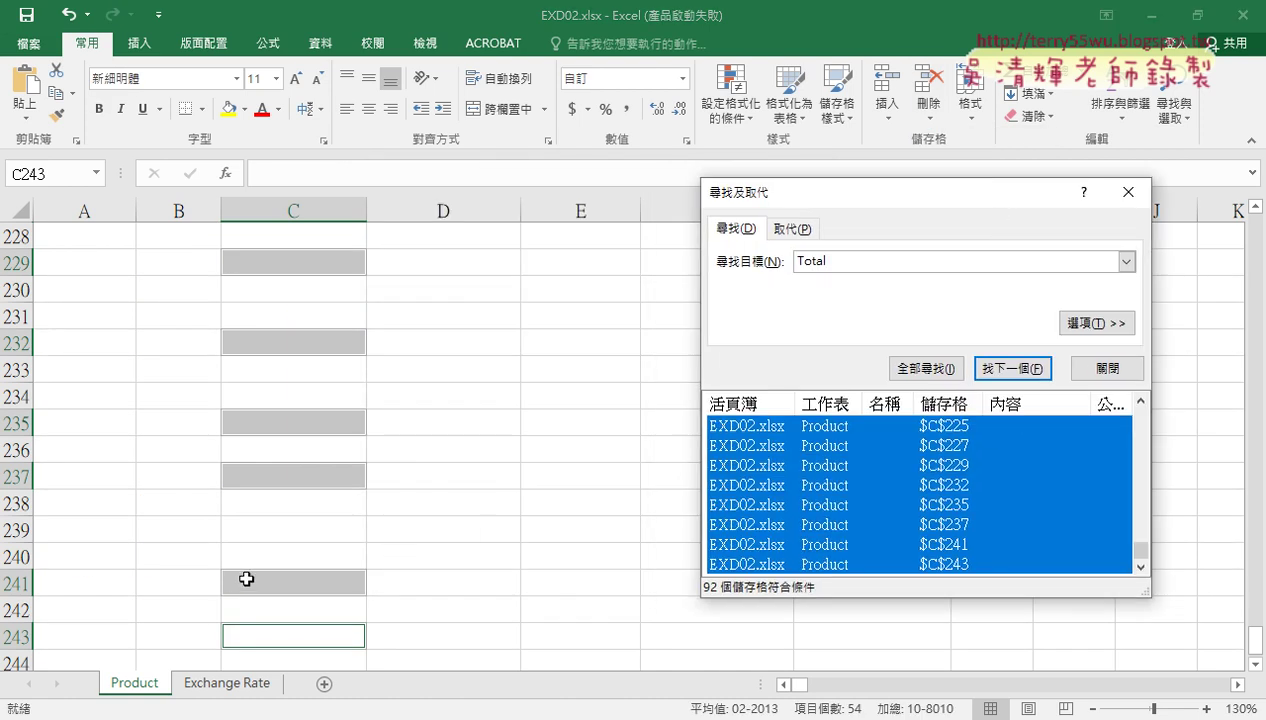
- Scroll back to row 1 of the Product sheet and close the search window
click(405, 583)
scroll(412, 560, up, 10)
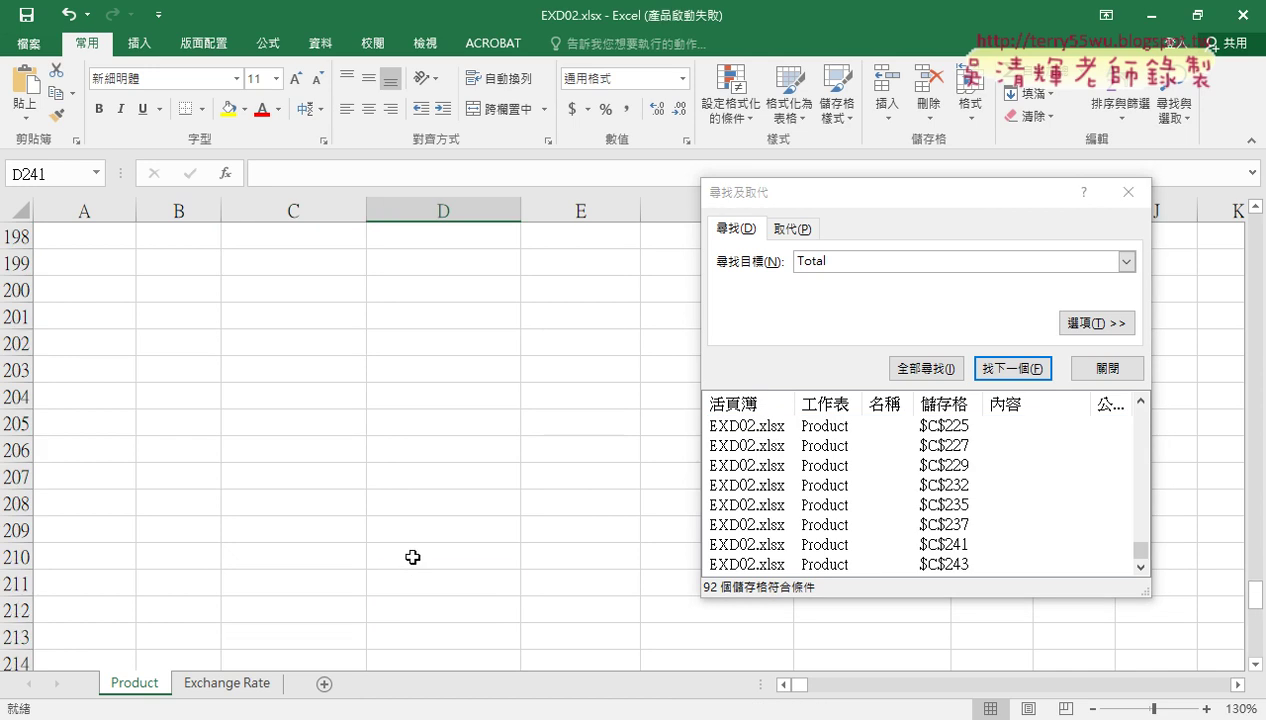
scroll(412, 557, up, 11)
scroll(444, 500, up, 6)
scroll(452, 486, up, 12)
scroll(458, 486, up, 13)
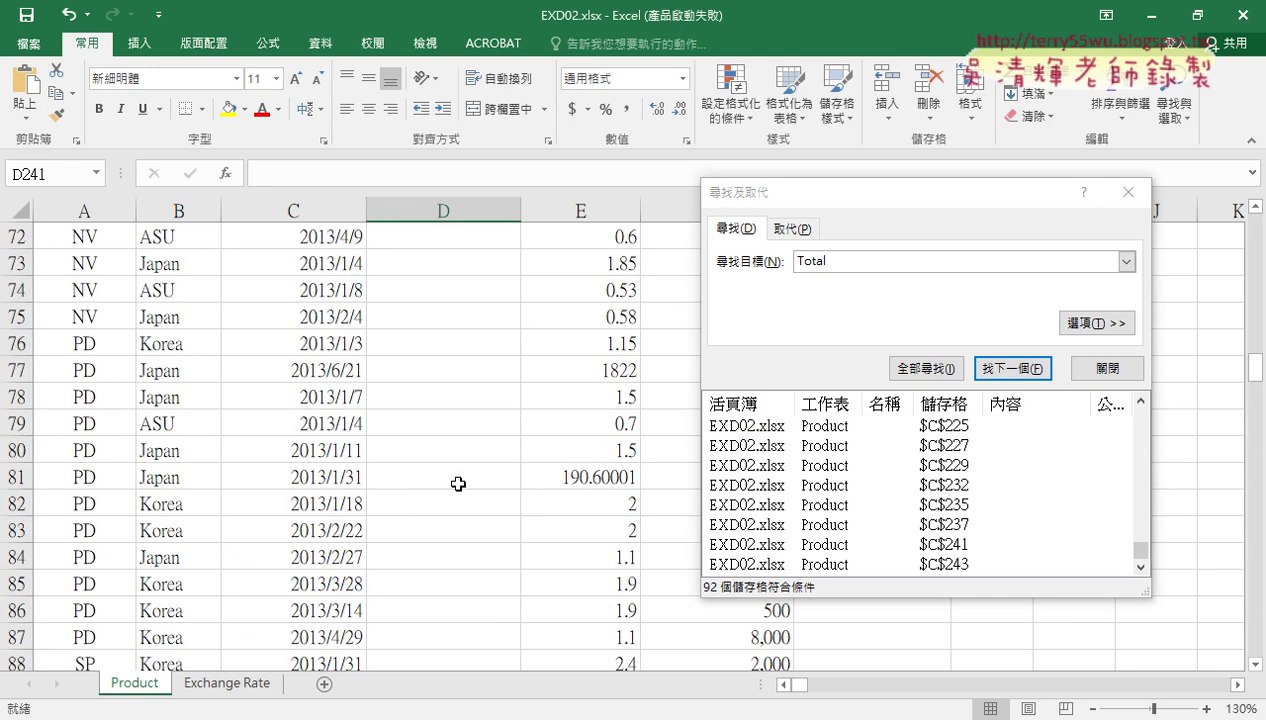
scroll(458, 484, up, 13)
scroll(455, 482, up, 7)
scroll(450, 480, up, 4)
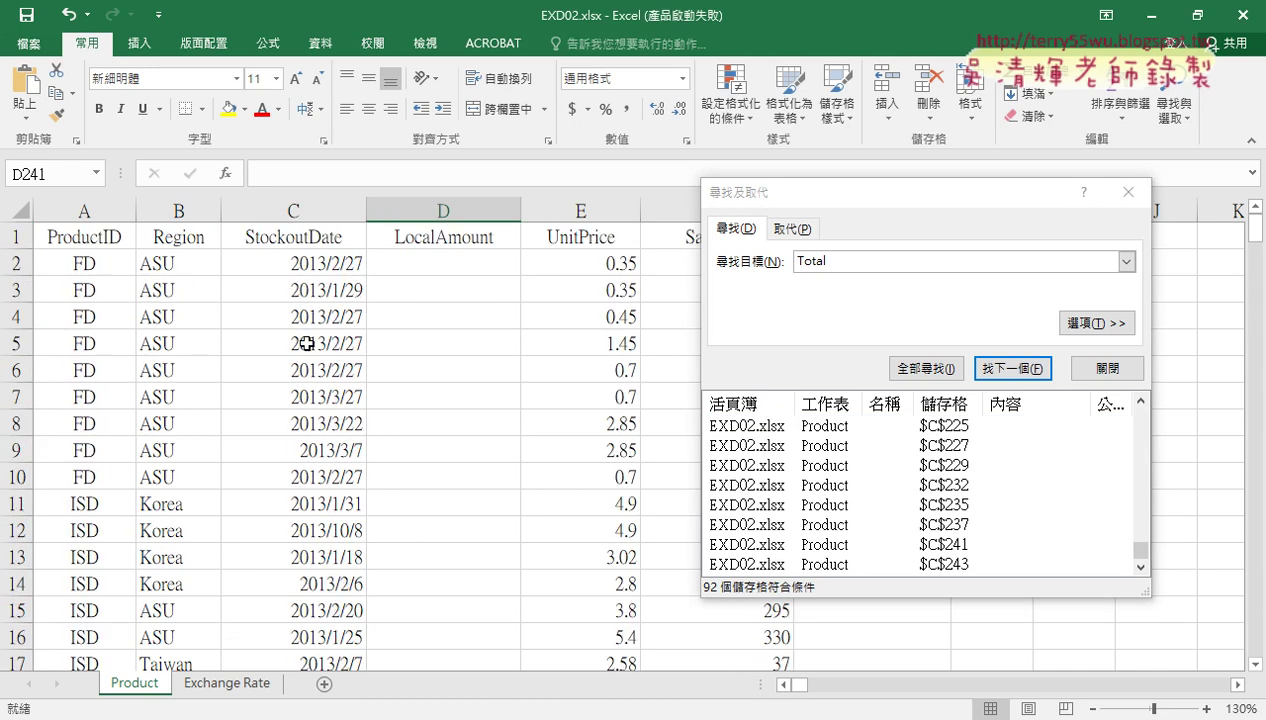
click(1128, 191)
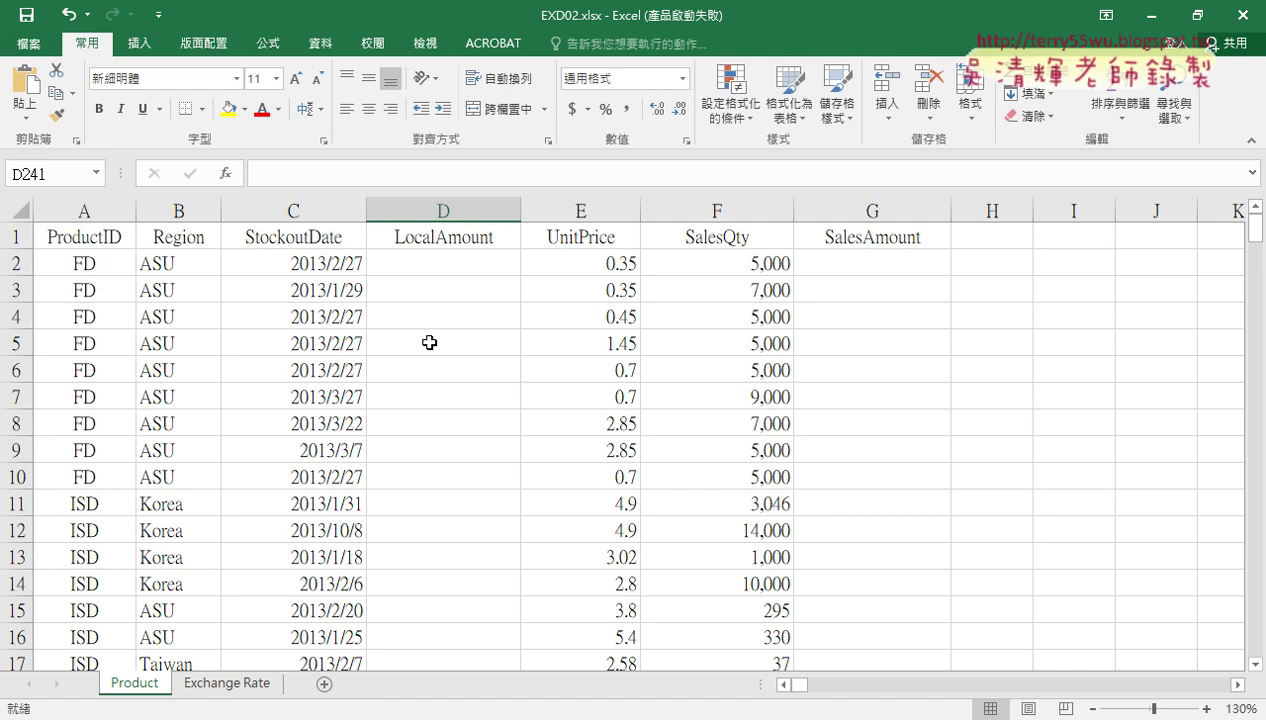
- Reopen the Find & Select menu, dismiss it, and bring up the Delete options again
click(1177, 112)
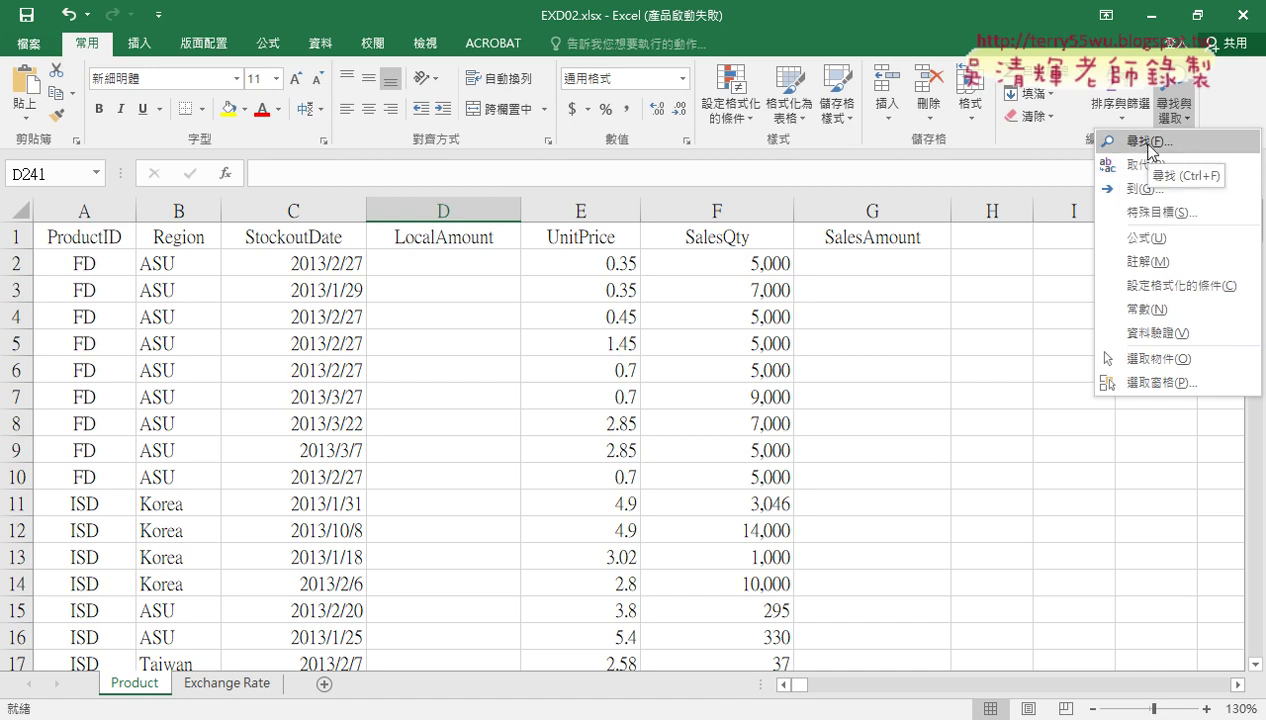
key(Escape)
click(930, 118)
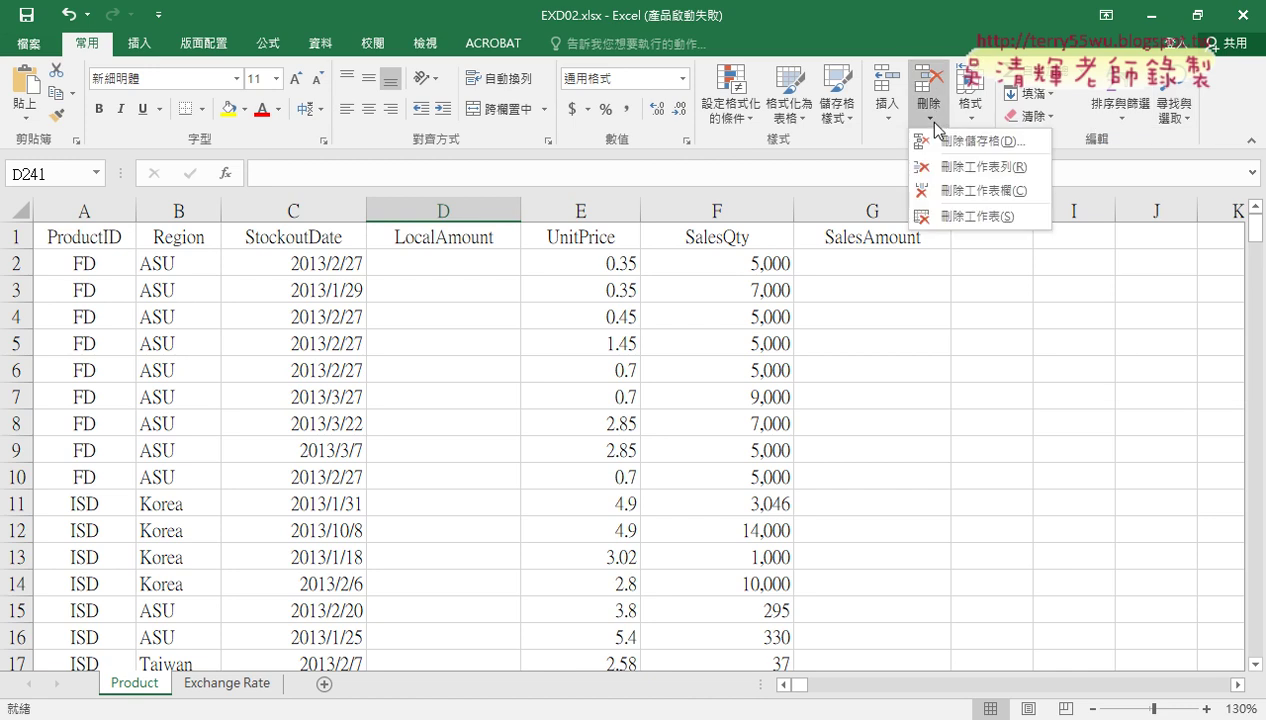